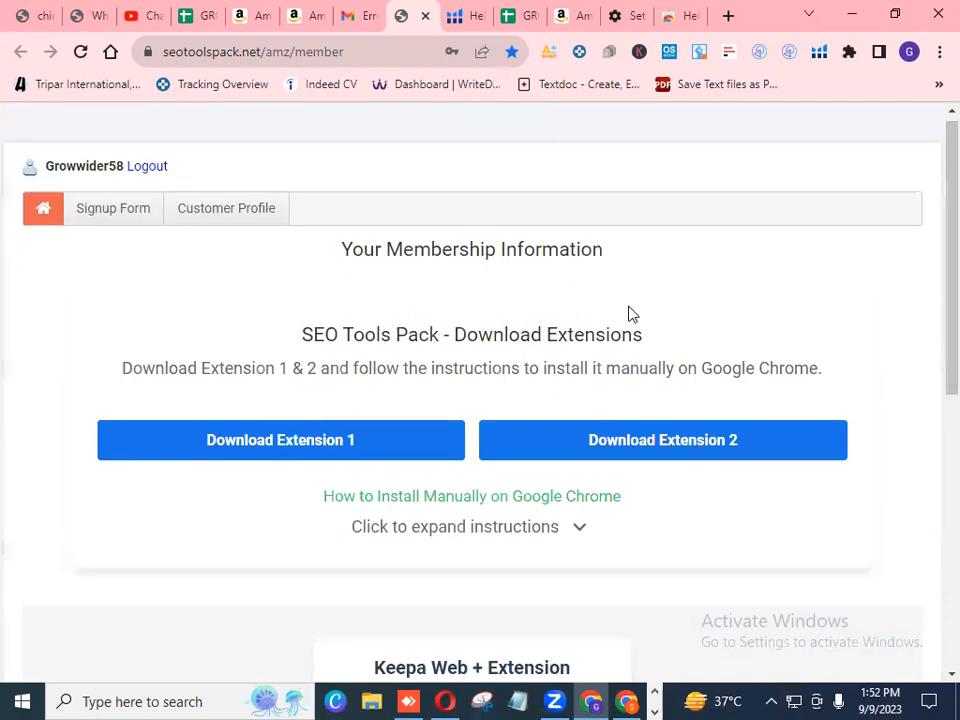
{"action": "scroll", "coordinate": [934, 295], "scroll_direction": "up", "scroll_amount": 1}
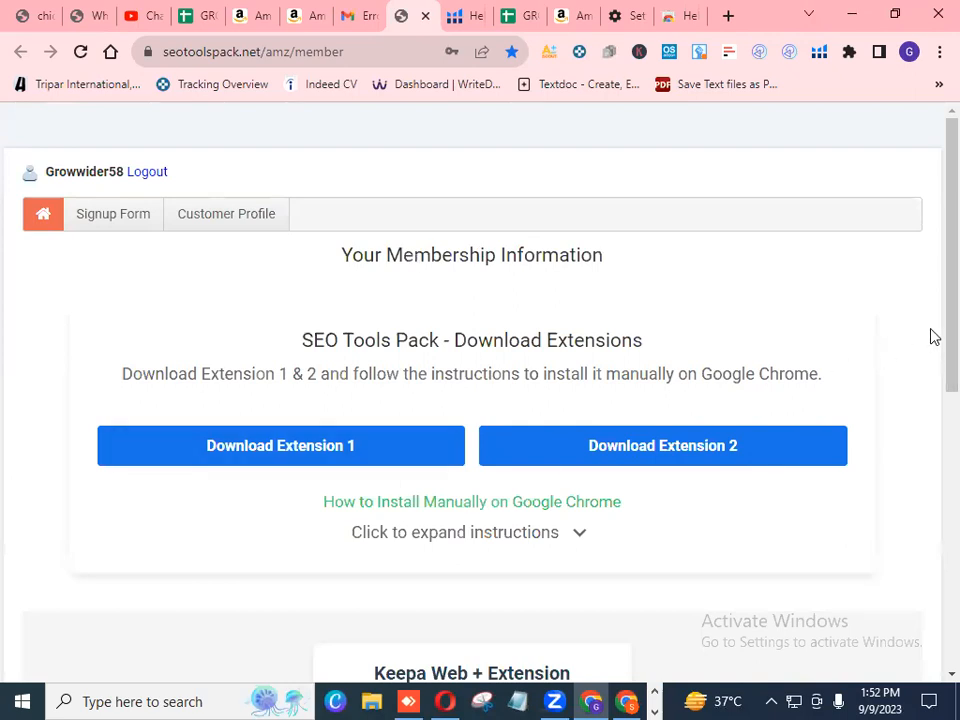
{"action": "scroll", "coordinate": [934, 330], "scroll_direction": "down", "scroll_amount": 6}
{"action": "scroll", "coordinate": [934, 500], "scroll_direction": "up", "scroll_amount": 10}
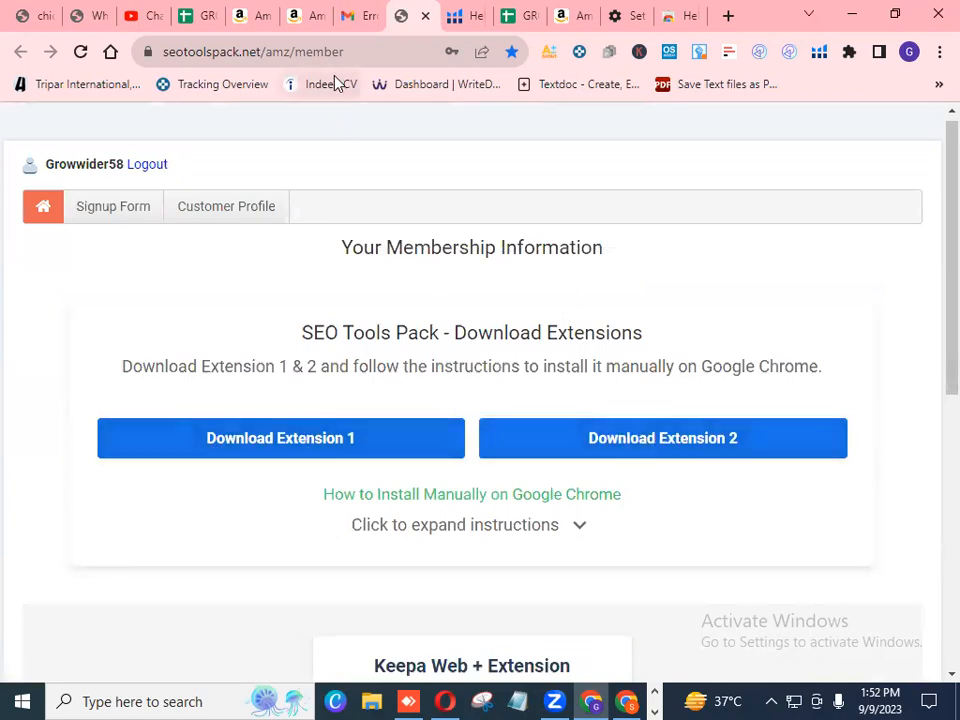
Unpin the SeoToolsPack - 1 and SeoToolsPack - 2 extensions from the browser toolbar.
{"action": "left_click", "coordinate": [849, 55]}
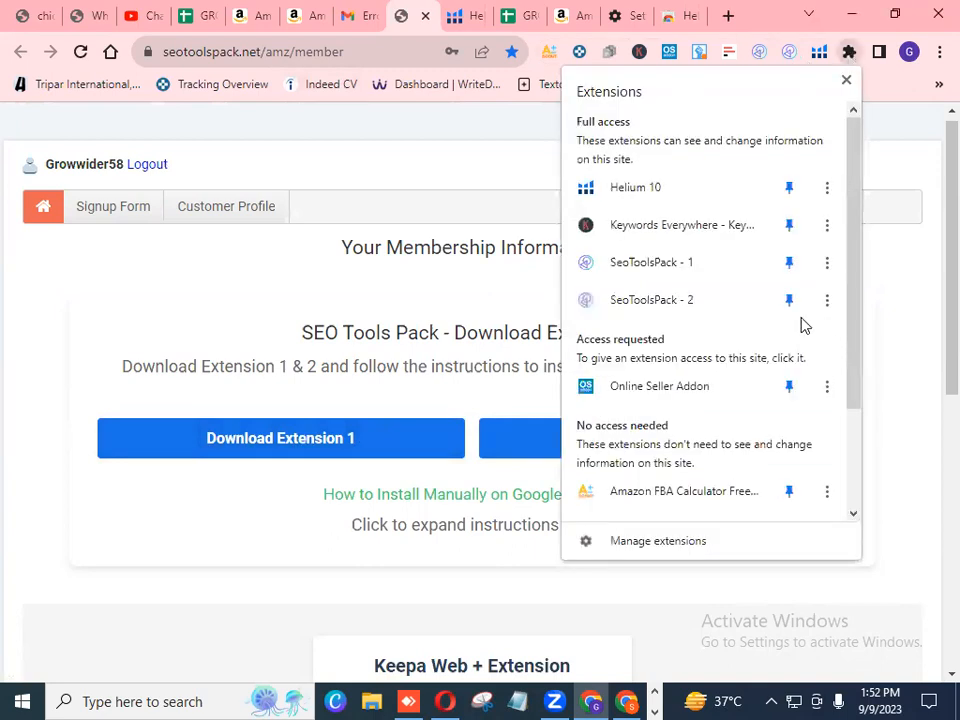
{"action": "left_click", "coordinate": [789, 303]}
{"action": "left_click", "coordinate": [789, 264]}
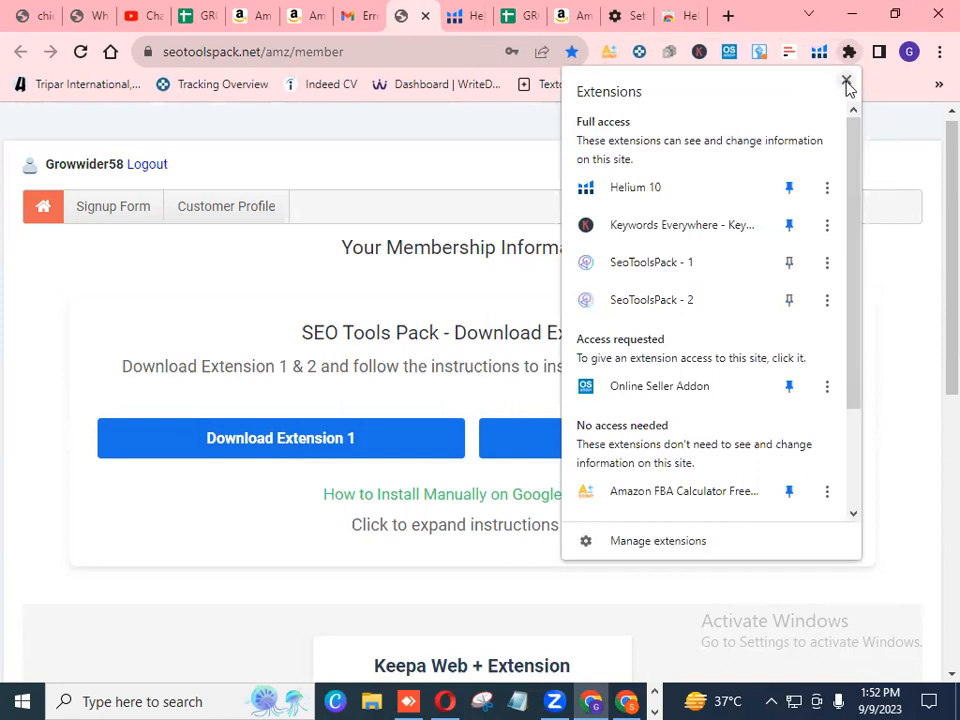
{"action": "left_click", "coordinate": [846, 81]}
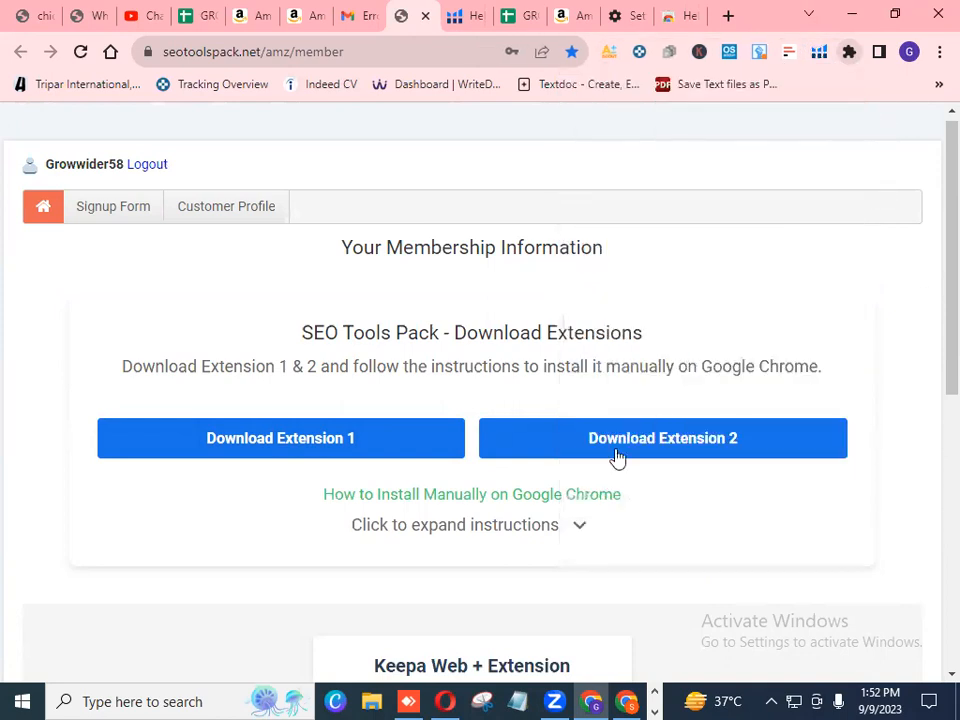
Download Extension 1 and Extension 2 from the membership page and check them in the recent downloads.
{"action": "left_click", "coordinate": [257, 450]}
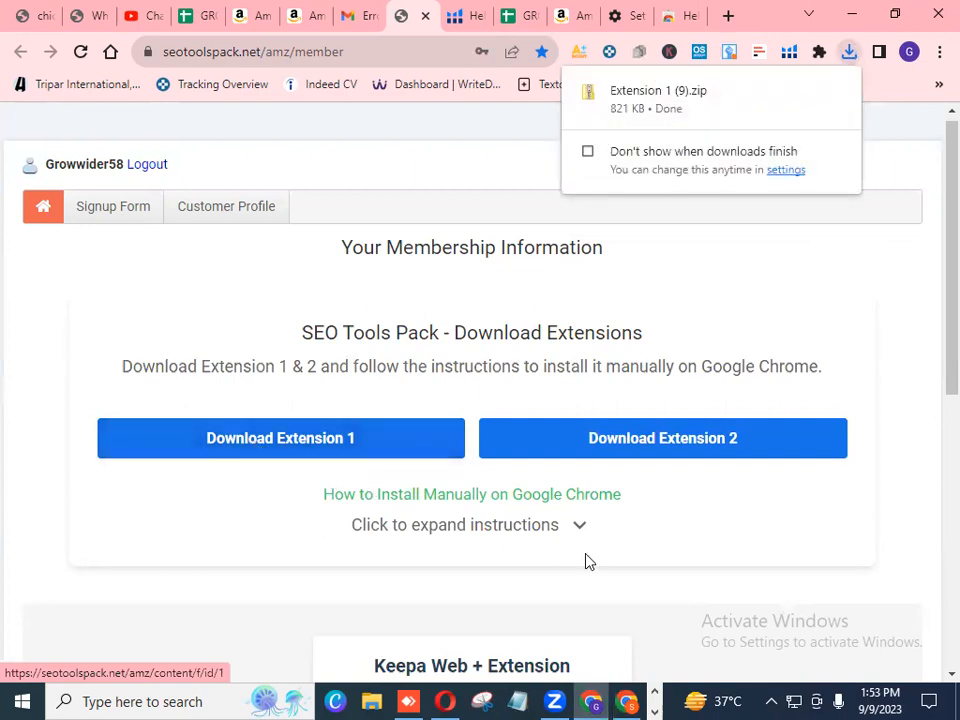
{"action": "left_click", "coordinate": [645, 444]}
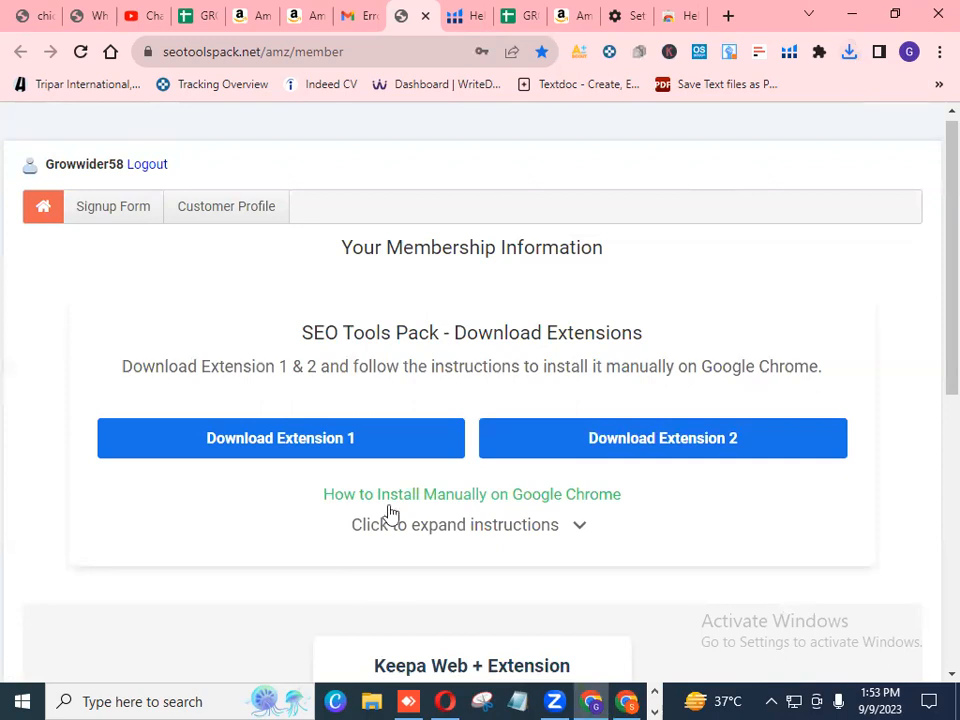
{"action": "left_click", "coordinate": [849, 55]}
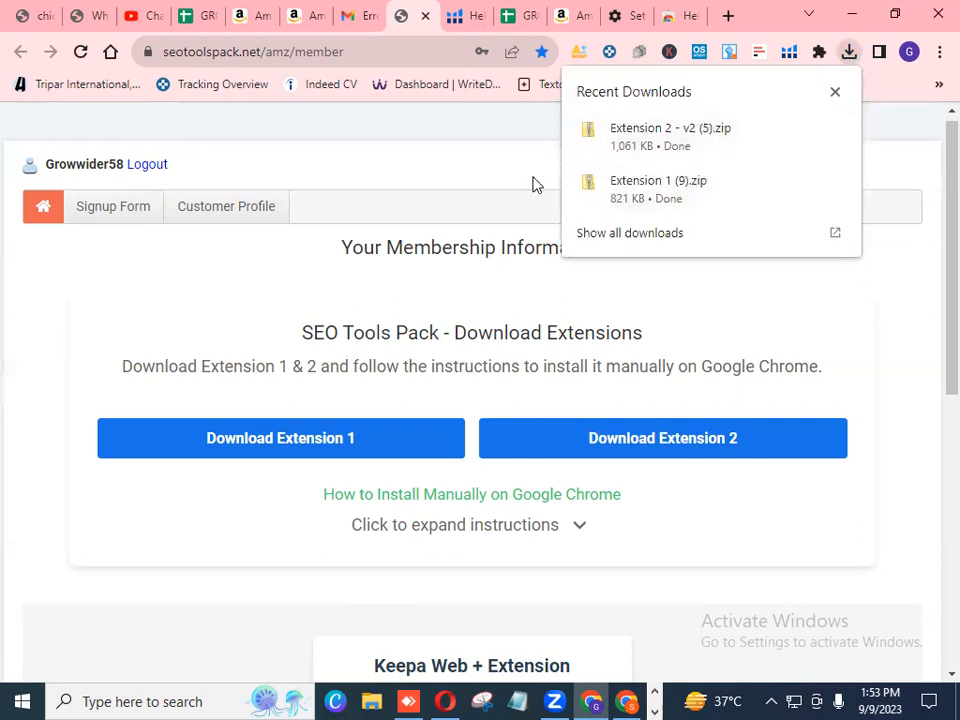
{"action": "left_click", "coordinate": [835, 91]}
Open the browser's extension management page and review the list of installed extensions.
{"action": "left_click", "coordinate": [821, 60]}
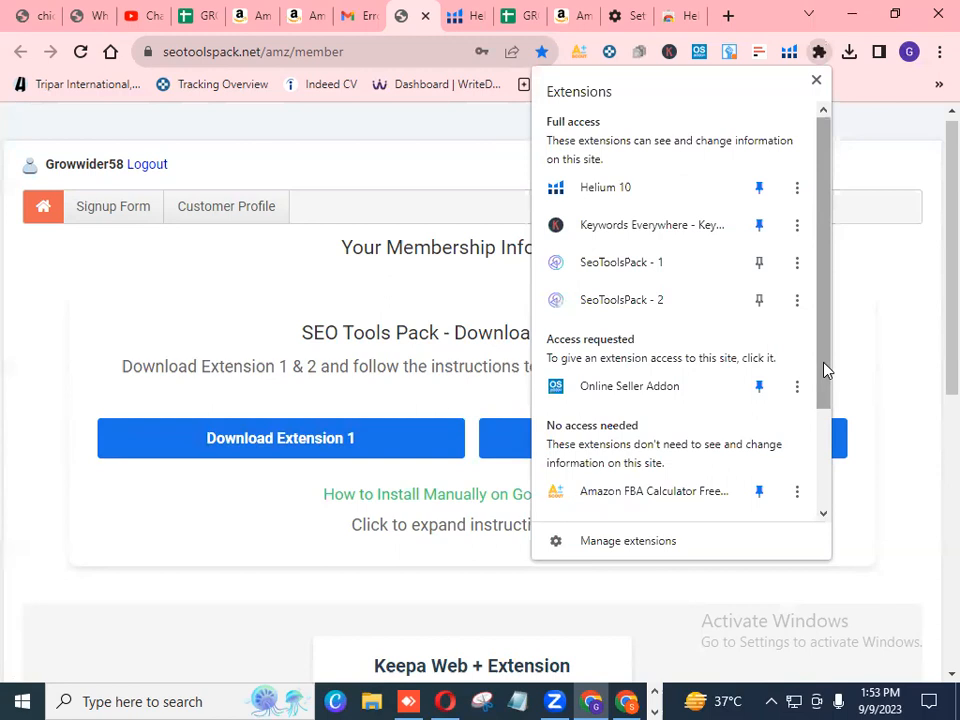
{"action": "scroll", "coordinate": [700, 530], "scroll_direction": "down", "scroll_amount": 1}
{"action": "left_click", "coordinate": [652, 541]}
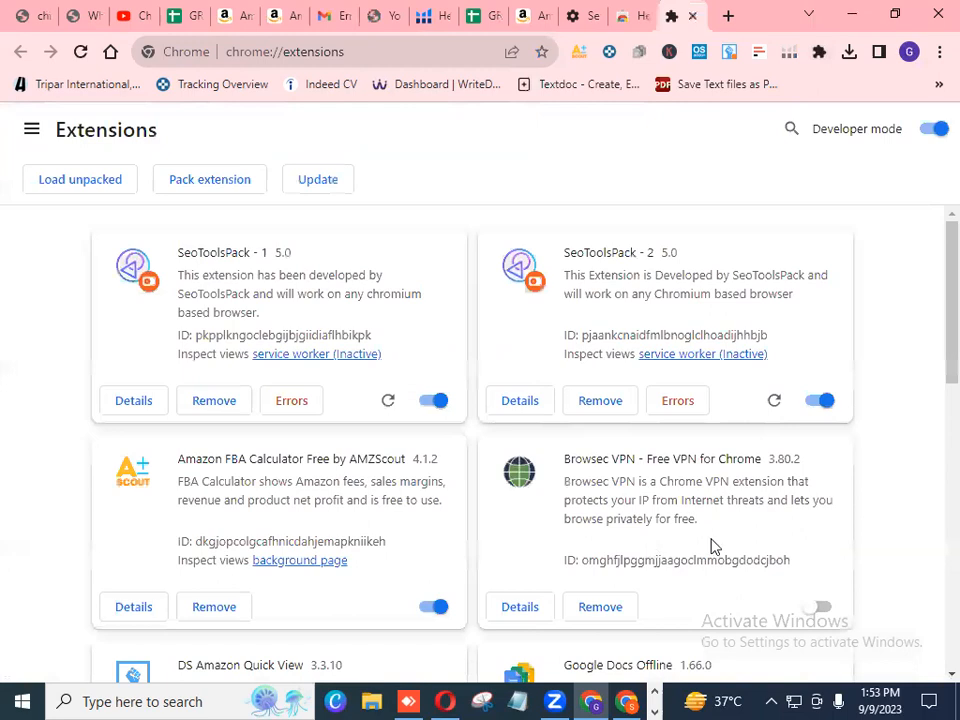
{"action": "left_click", "coordinate": [819, 51]}
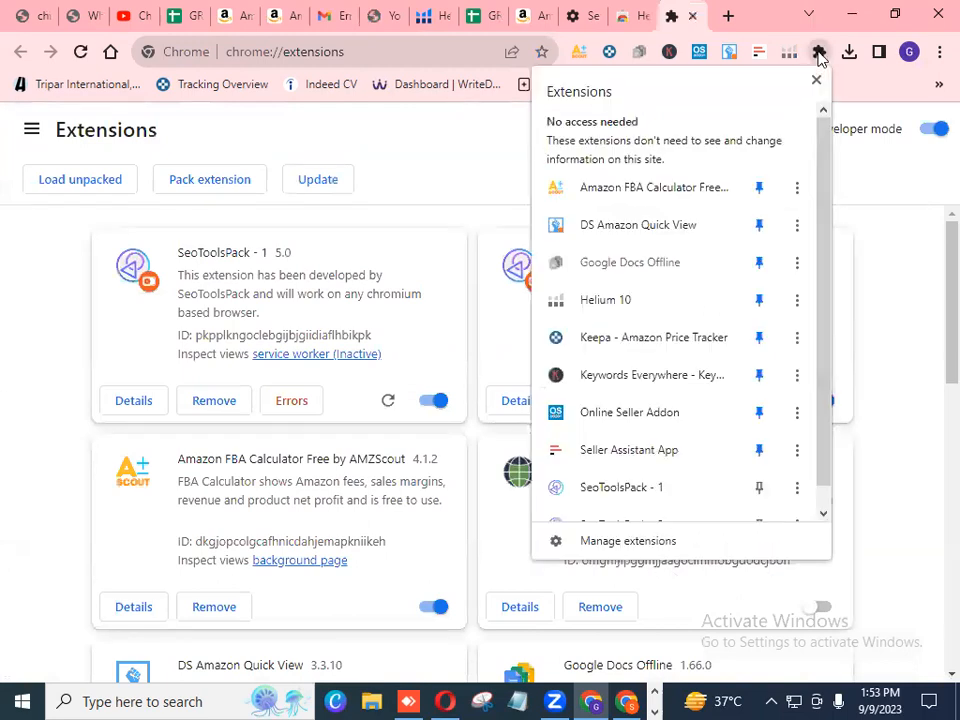
{"action": "scroll", "coordinate": [700, 480], "scroll_direction": "down", "scroll_amount": 1}
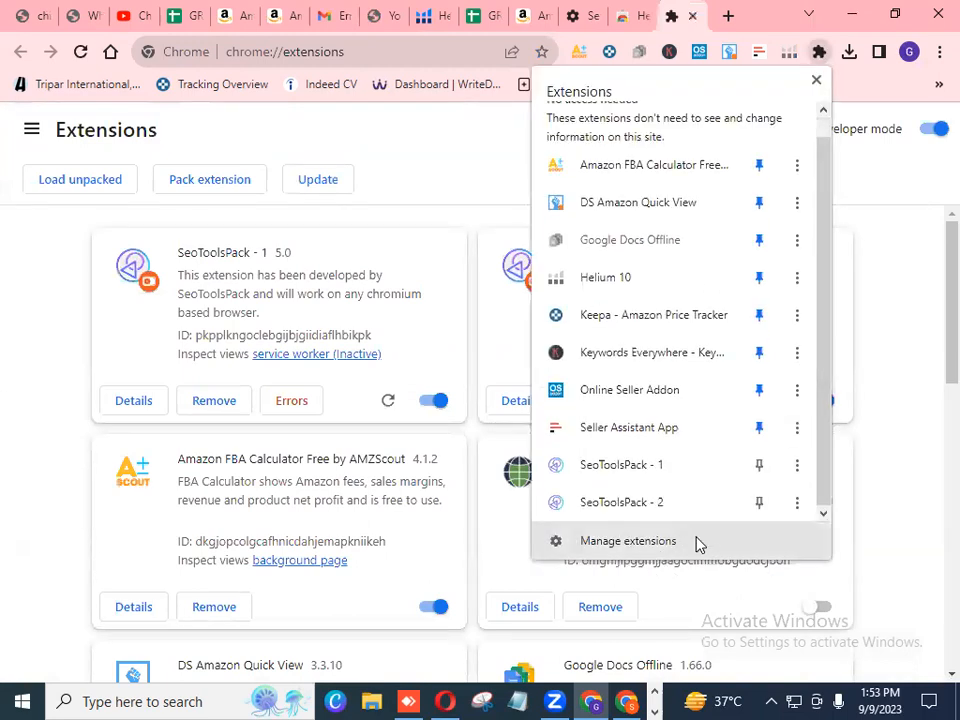
{"action": "left_click", "coordinate": [893, 508]}
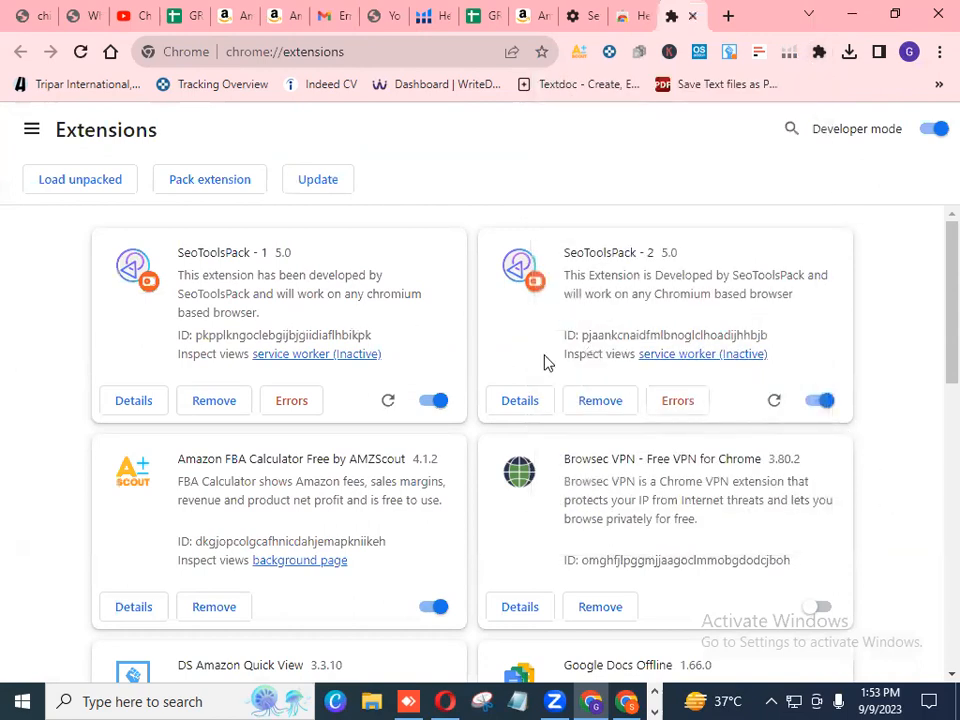
Look through the installed extensions and remove the old SeoToolsPack - 1 extension.
{"action": "scroll", "coordinate": [932, 332], "scroll_direction": "down", "scroll_amount": 5}
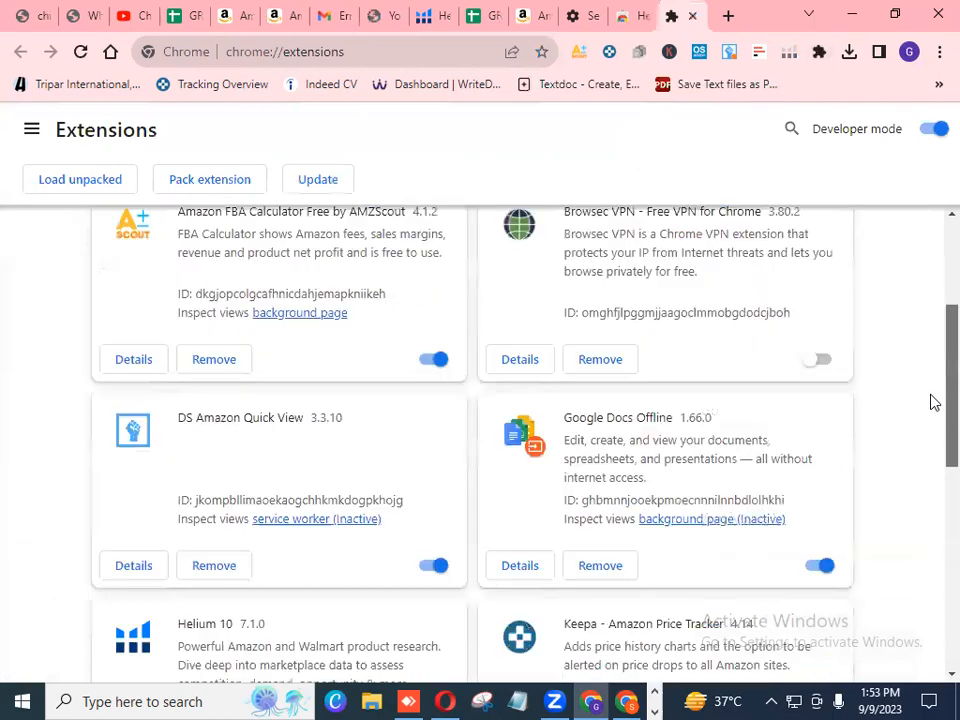
{"action": "scroll", "coordinate": [933, 540], "scroll_direction": "down", "scroll_amount": 3}
{"action": "scroll", "coordinate": [934, 403], "scroll_direction": "up", "scroll_amount": 8}
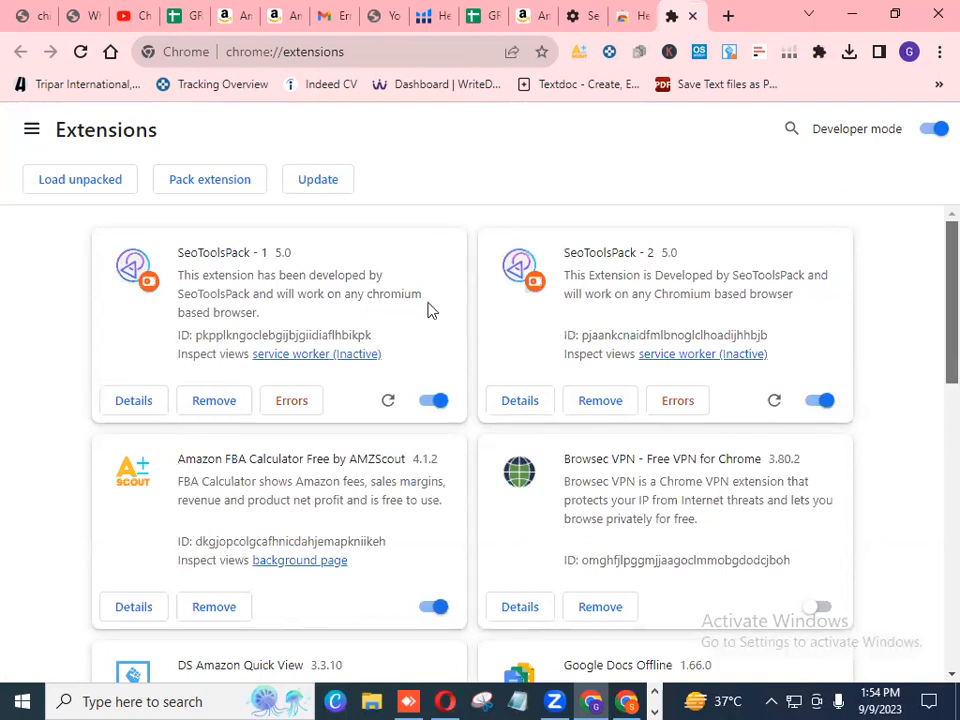
{"action": "left_click", "coordinate": [213, 402]}
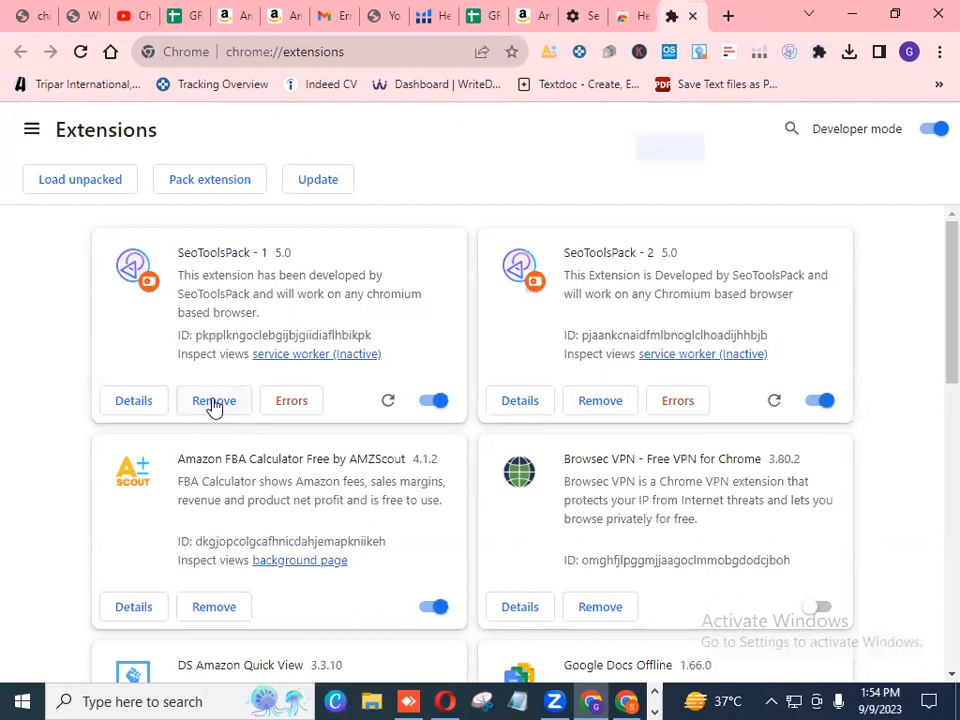
{"action": "left_click", "coordinate": [673, 152]}
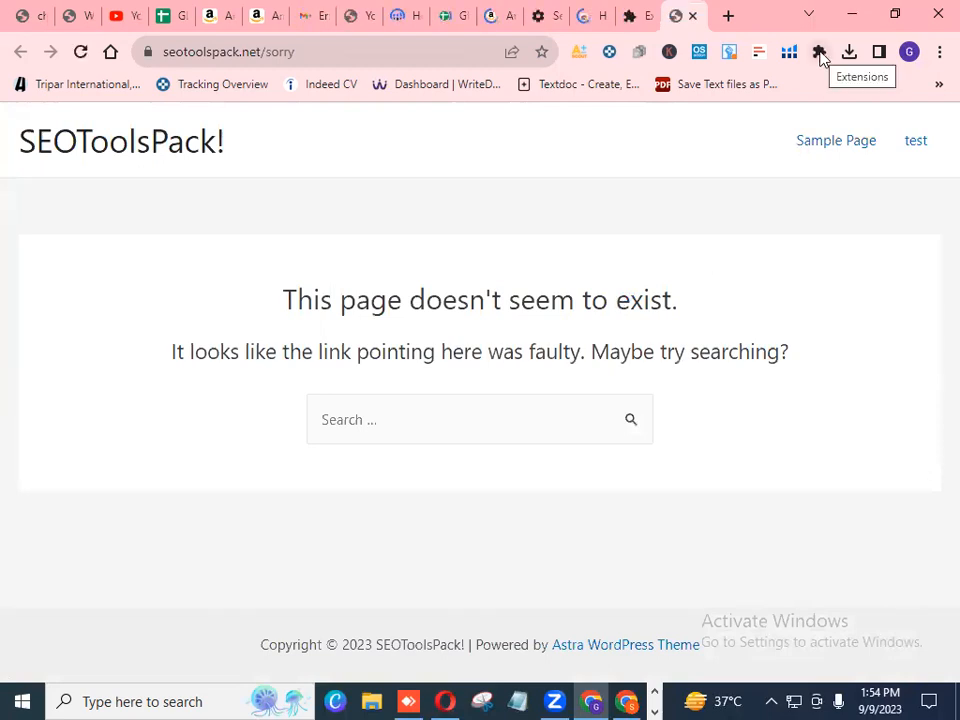
Return to the extension management page and remove Amazon FBA Calculator Free by AMZScout.
{"action": "left_click", "coordinate": [819, 52]}
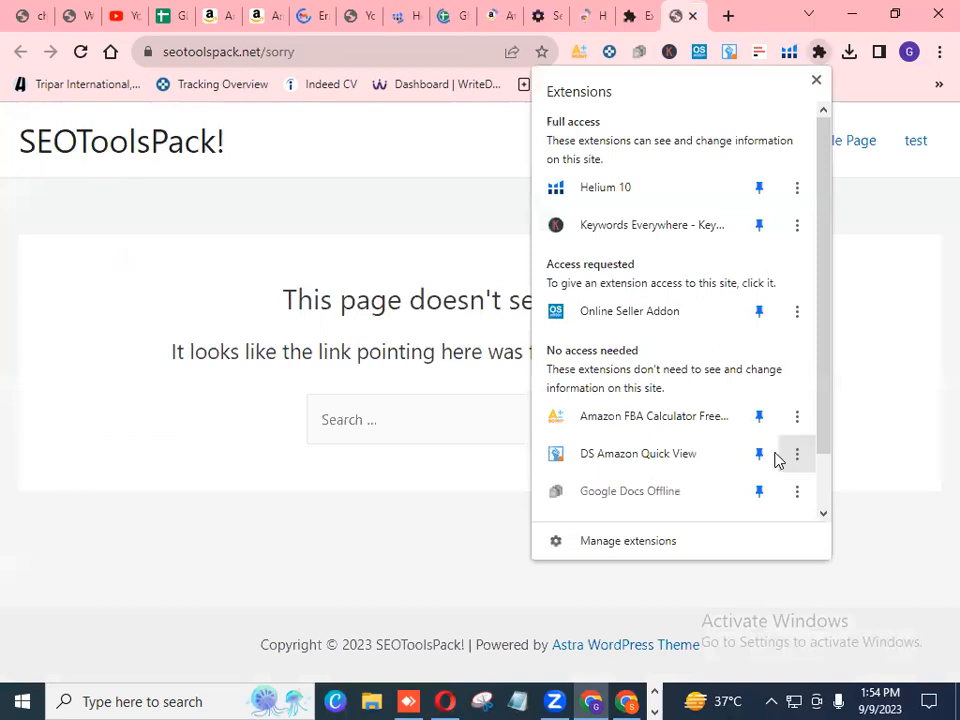
{"action": "left_click", "coordinate": [894, 291]}
{"action": "left_click", "coordinate": [630, 16]}
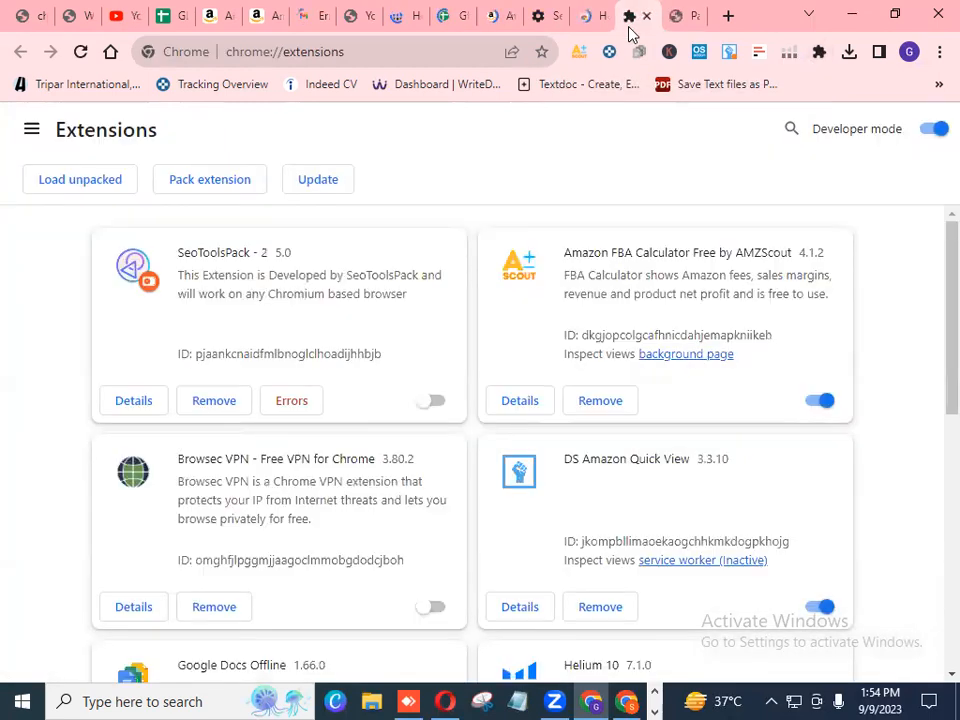
{"action": "left_click", "coordinate": [602, 402]}
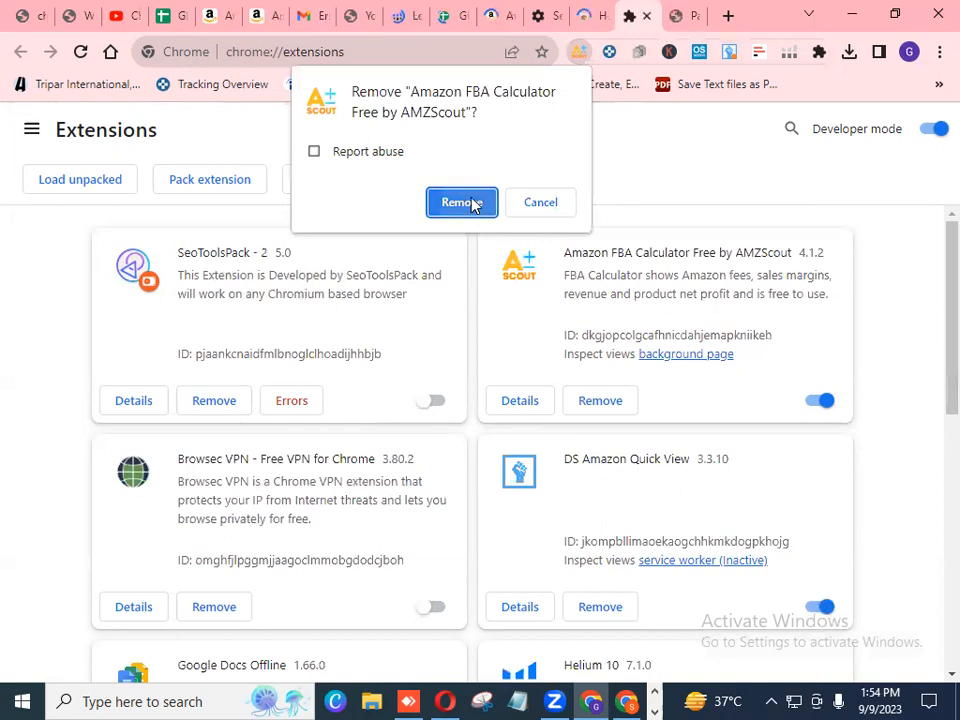
{"action": "left_click", "coordinate": [461, 202]}
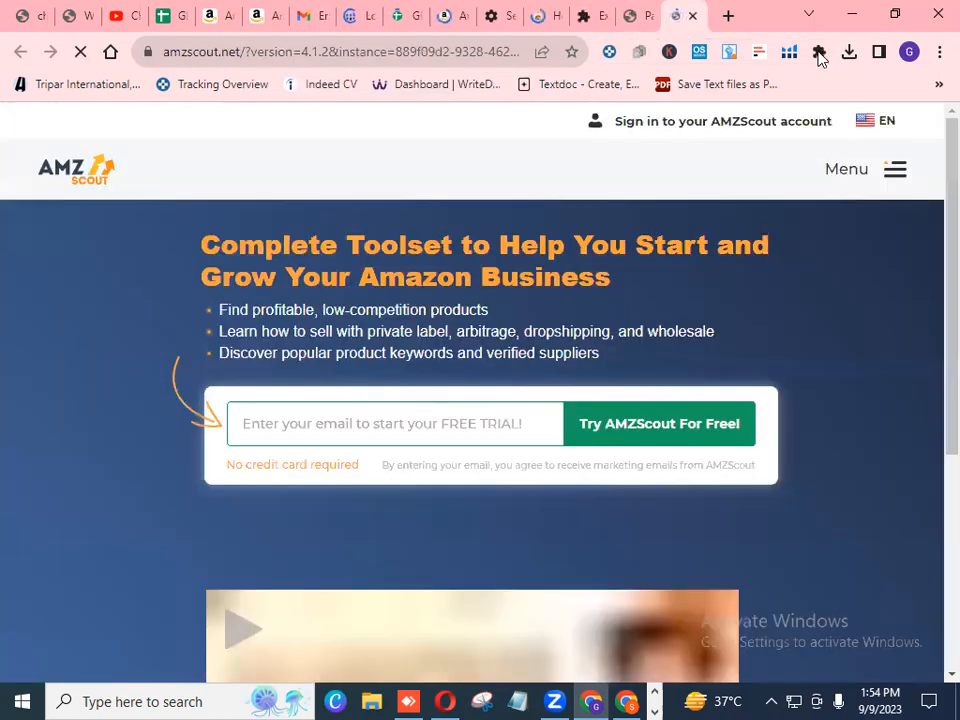
Go back to the extension management page and remove the old SeoToolsPack - 2 extension.
{"action": "left_click", "coordinate": [819, 53]}
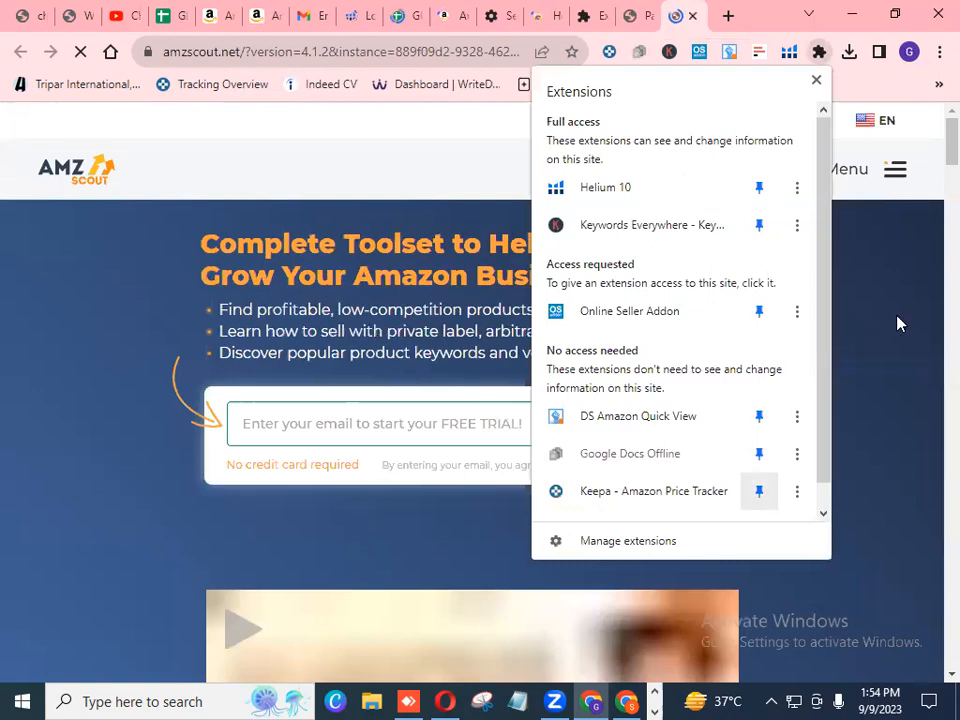
{"action": "left_click", "coordinate": [897, 324]}
{"action": "left_click", "coordinate": [591, 20]}
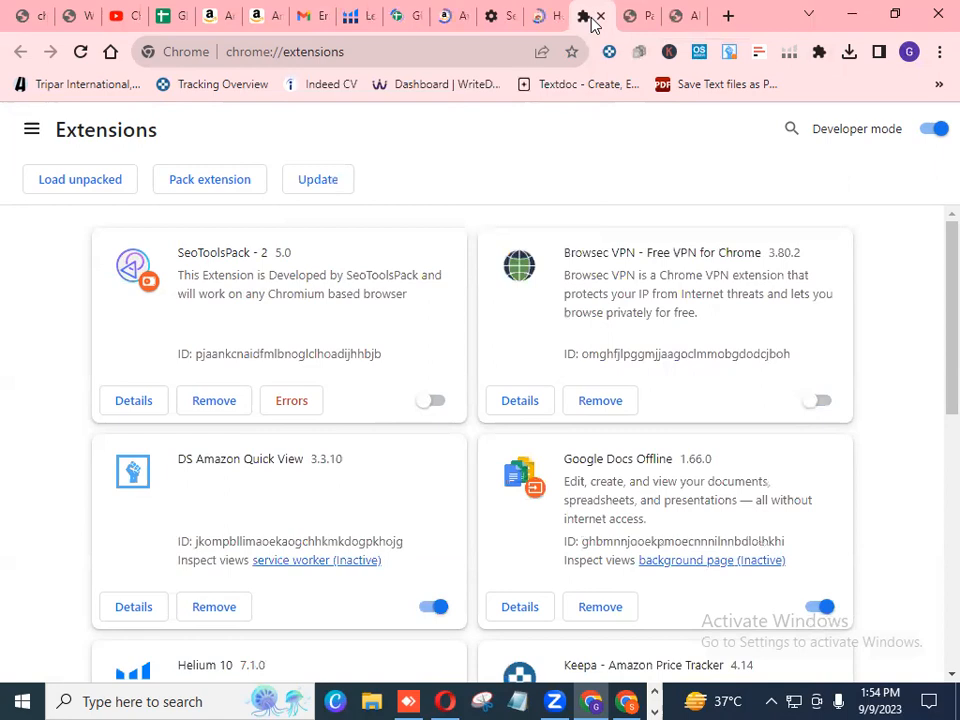
{"action": "left_click", "coordinate": [210, 402]}
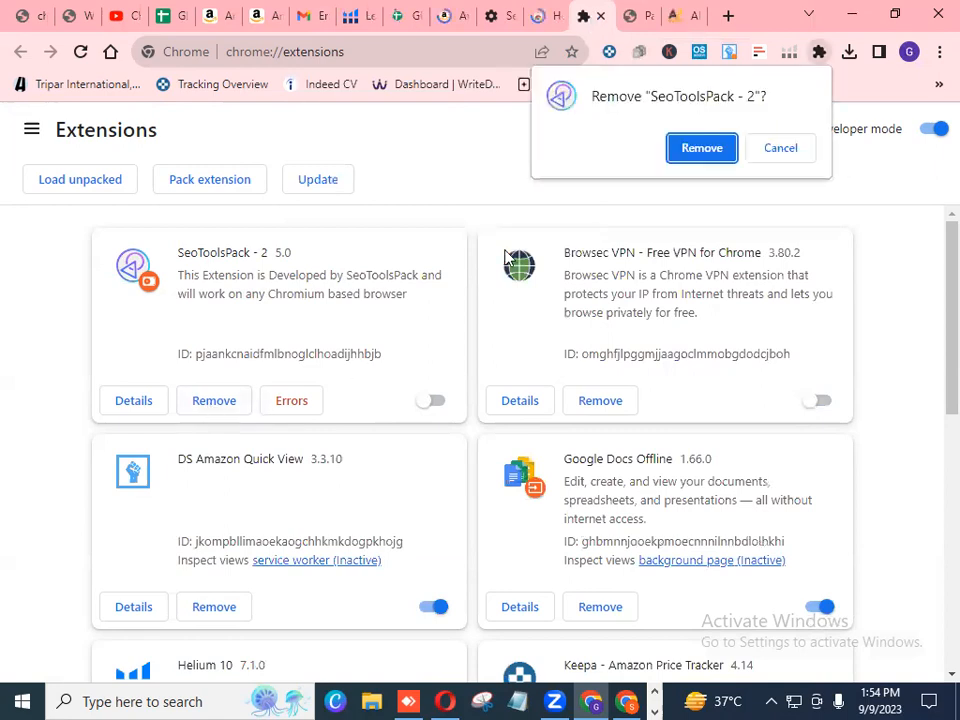
{"action": "left_click", "coordinate": [701, 149]}
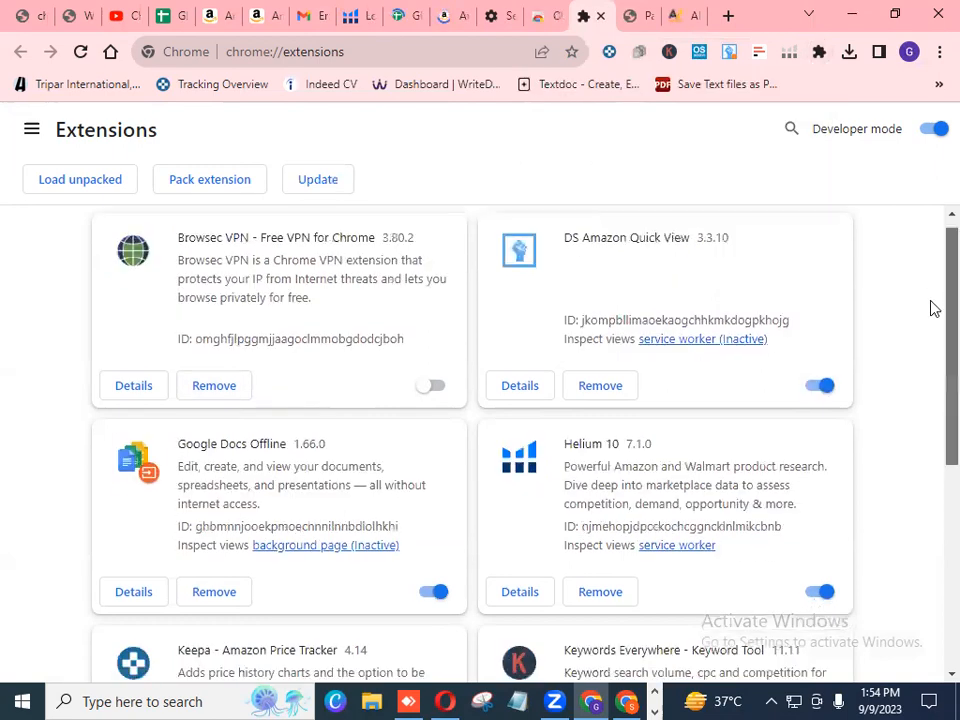
Install the downloaded packages Extension 1 (9).zip and Extension 2 - v2 (5).zip on the extension management page.
{"action": "scroll", "coordinate": [933, 354], "scroll_direction": "down", "scroll_amount": 2}
{"action": "scroll", "coordinate": [931, 430], "scroll_direction": "down", "scroll_amount": 2}
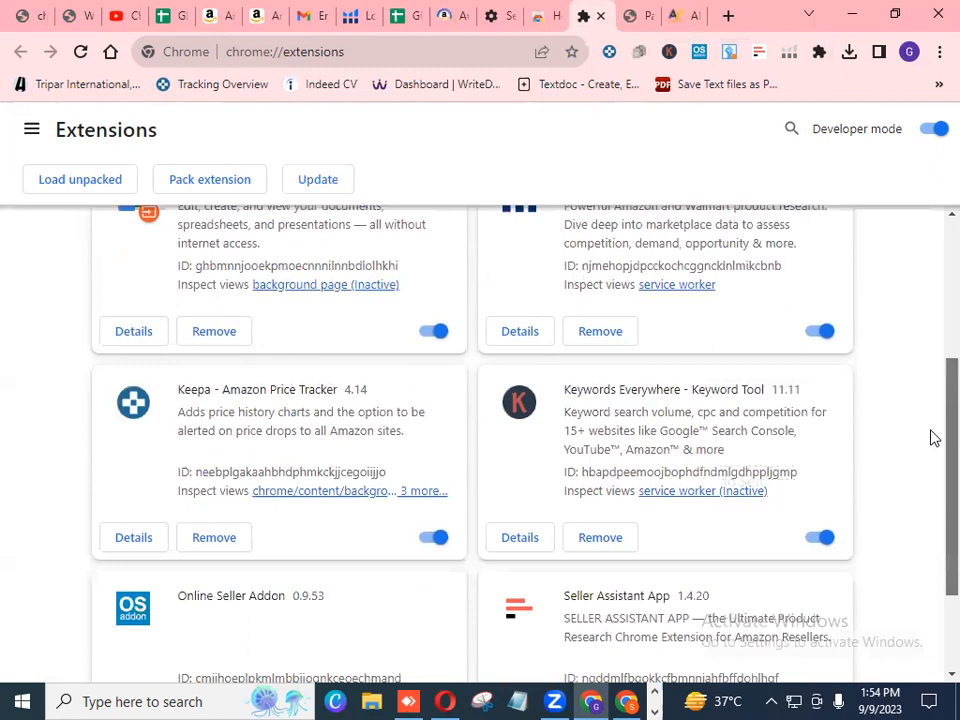
{"action": "scroll", "coordinate": [931, 500], "scroll_direction": "down", "scroll_amount": 2}
{"action": "scroll", "coordinate": [933, 300], "scroll_direction": "up", "scroll_amount": 4}
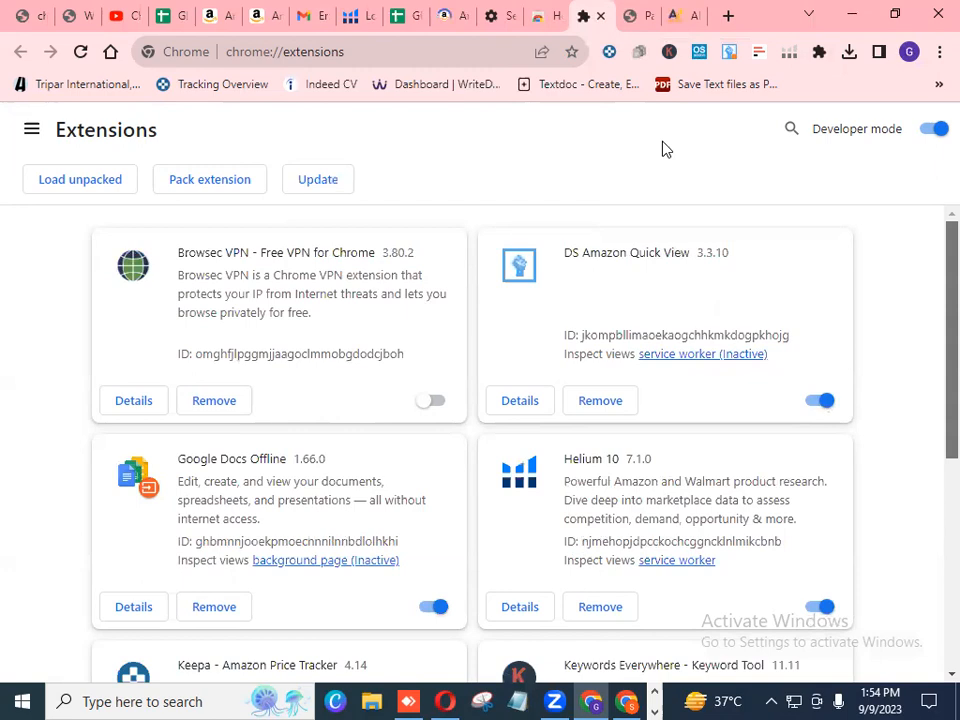
{"action": "left_click", "coordinate": [849, 54]}
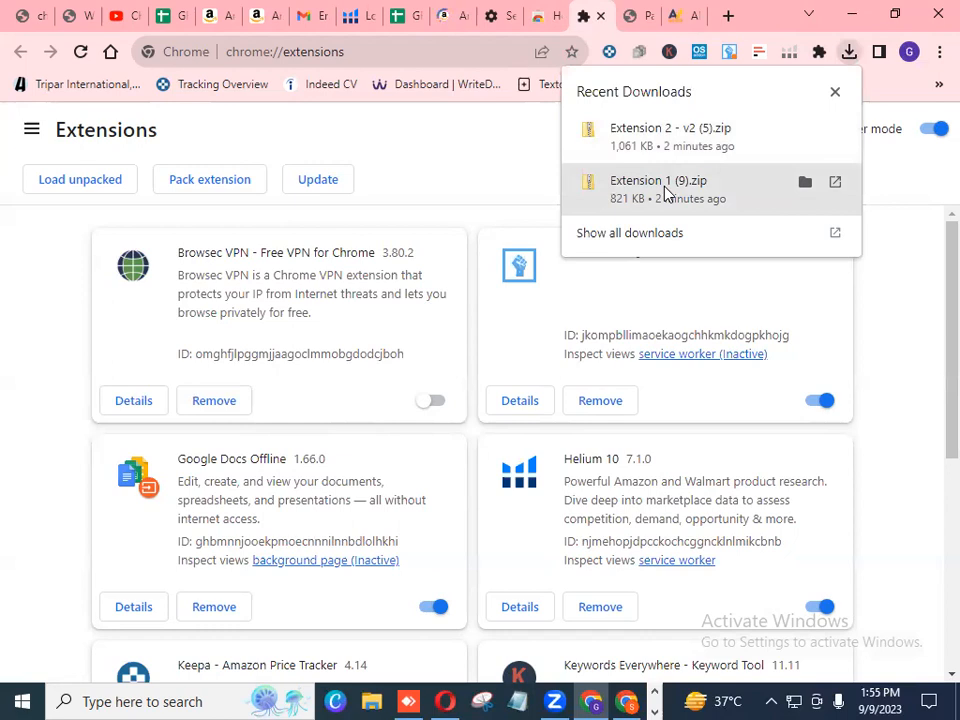
{"action": "left_click_drag", "start_coordinate": [665, 193], "coordinate": [483, 393]}
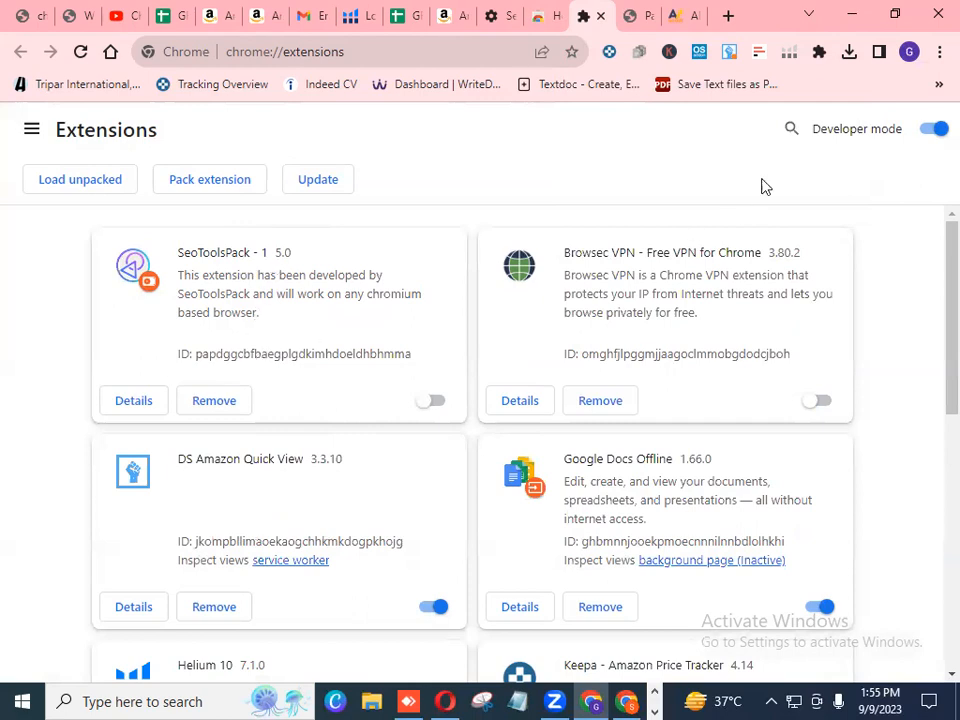
{"action": "left_click", "coordinate": [849, 54]}
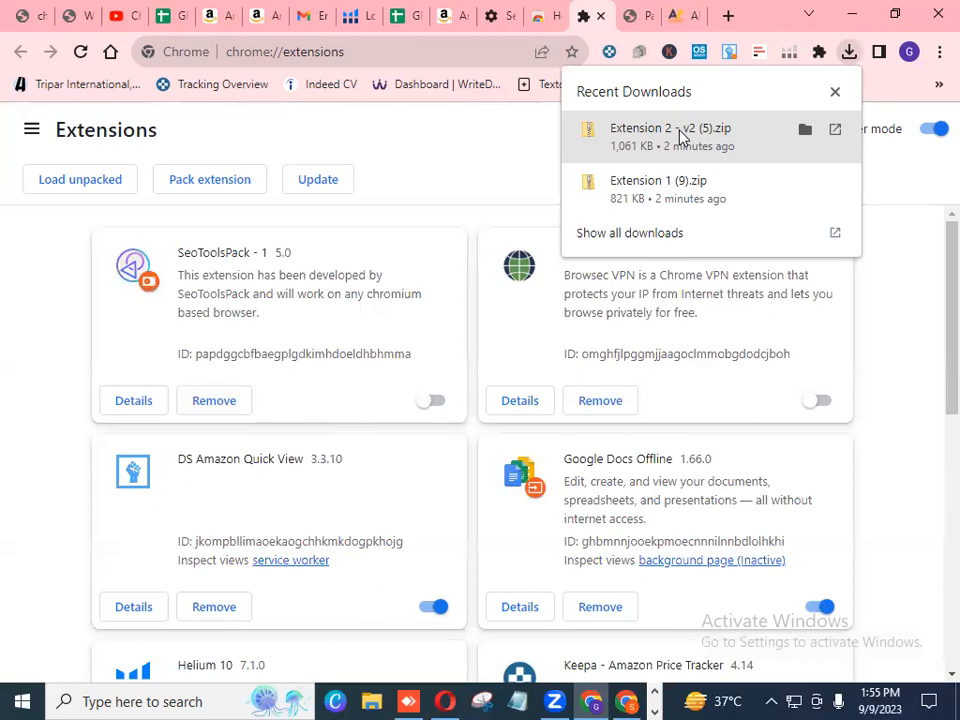
{"action": "left_click_drag", "start_coordinate": [678, 137], "coordinate": [484, 394]}
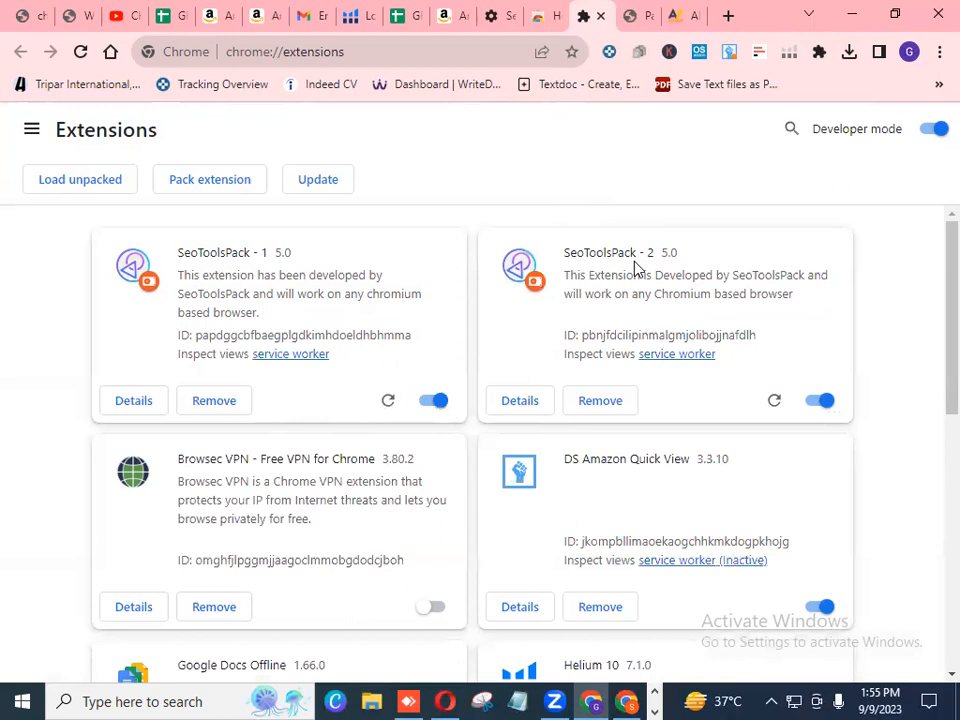
Pin the newly installed SeoToolsPack - 1 and SeoToolsPack - 2 extensions to the browser toolbar.
{"action": "left_click", "coordinate": [820, 52]}
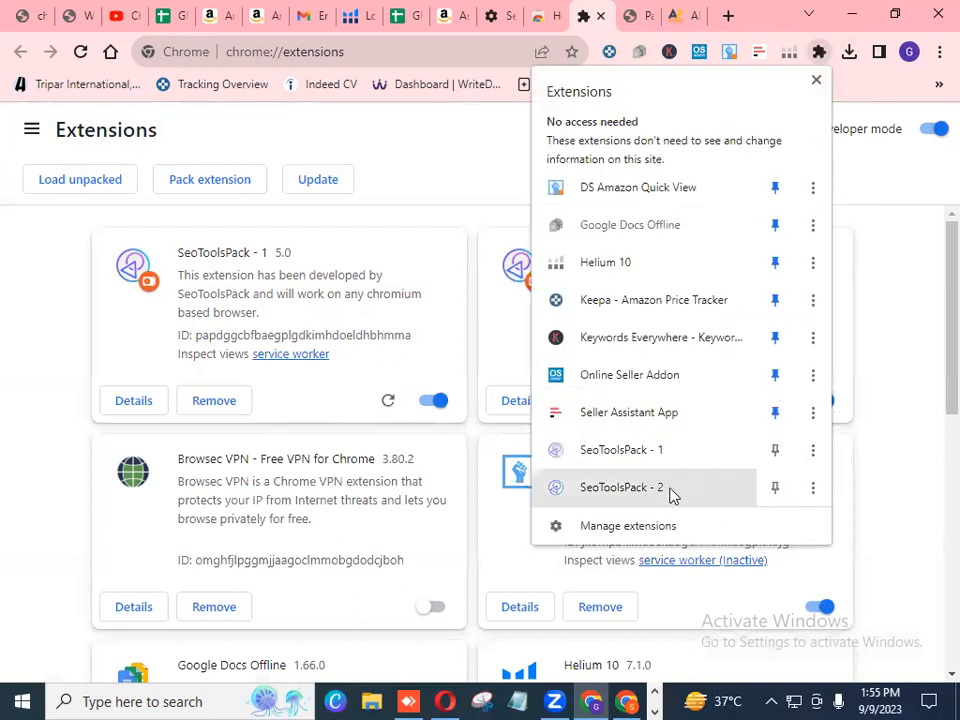
{"action": "left_click", "coordinate": [775, 451]}
{"action": "left_click", "coordinate": [777, 489]}
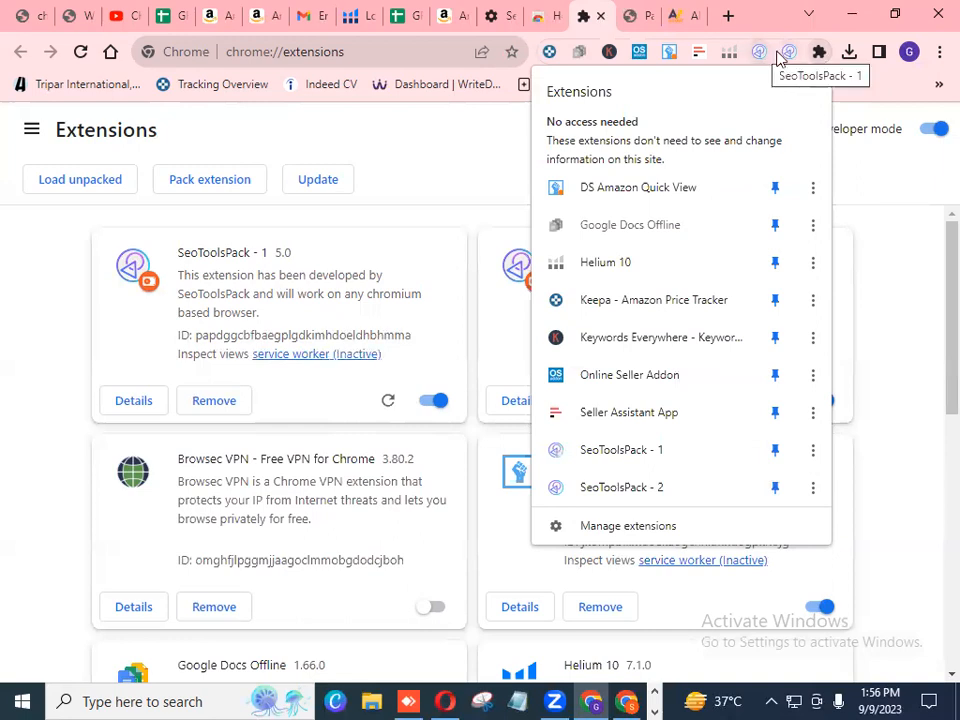
{"action": "left_click", "coordinate": [816, 84]}
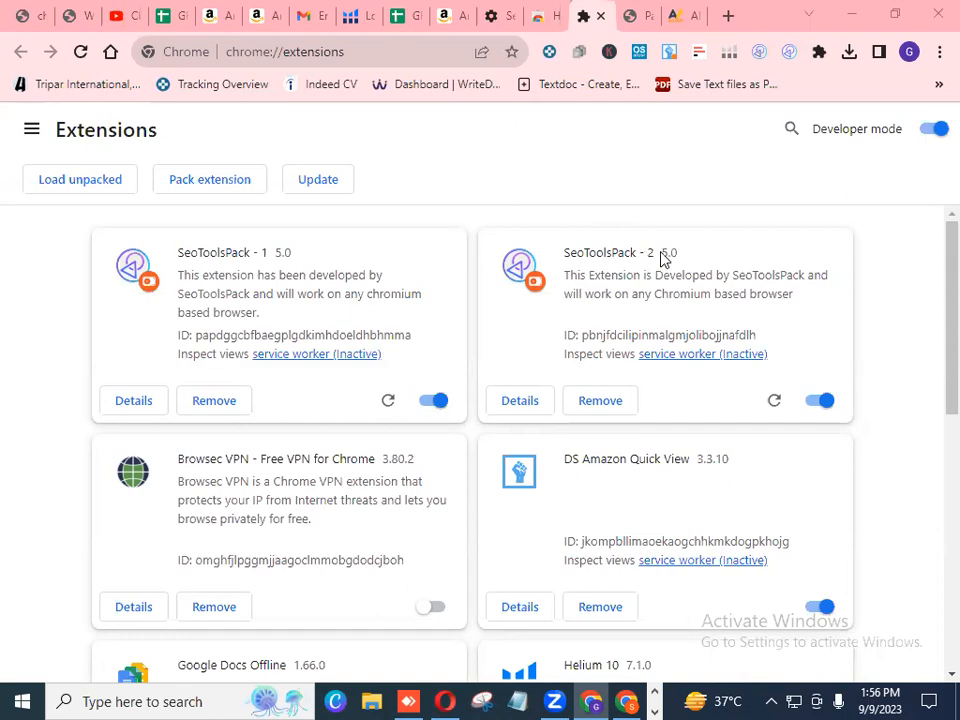
Open the Downloads folder in File Explorer to view the downloaded extension packages.
{"action": "left_click", "coordinate": [372, 700]}
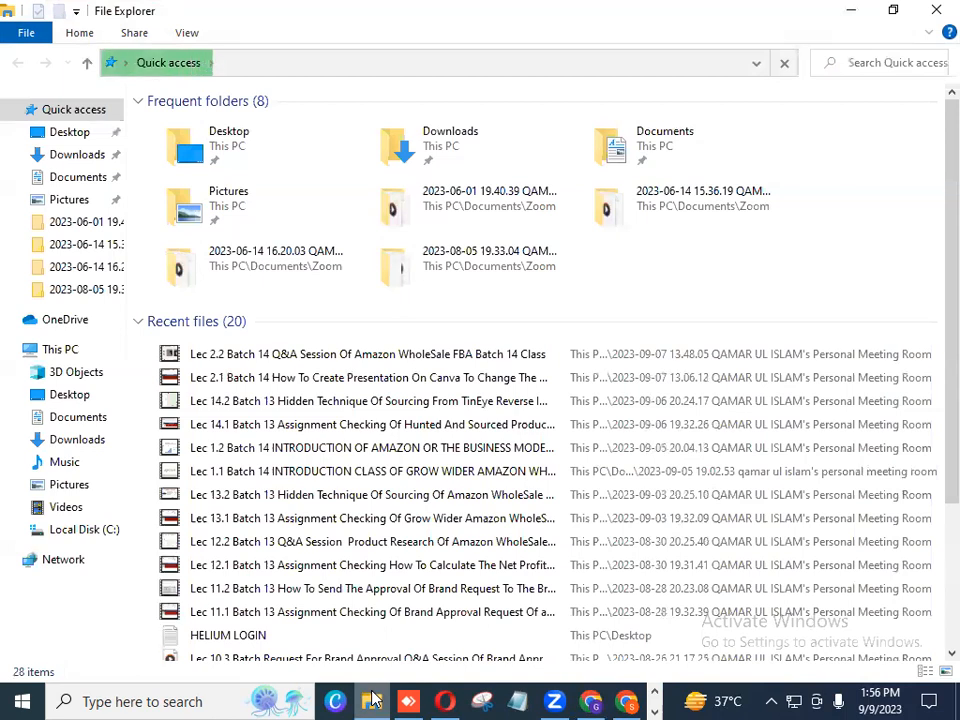
{"action": "left_click", "coordinate": [209, 699]}
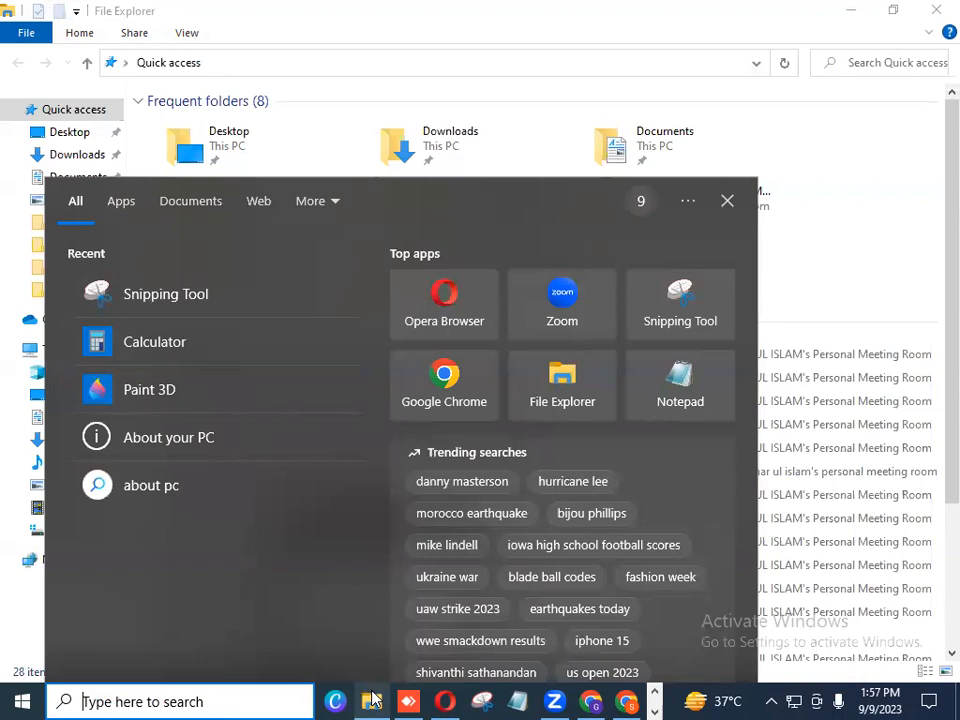
{"action": "left_click", "coordinate": [808, 144]}
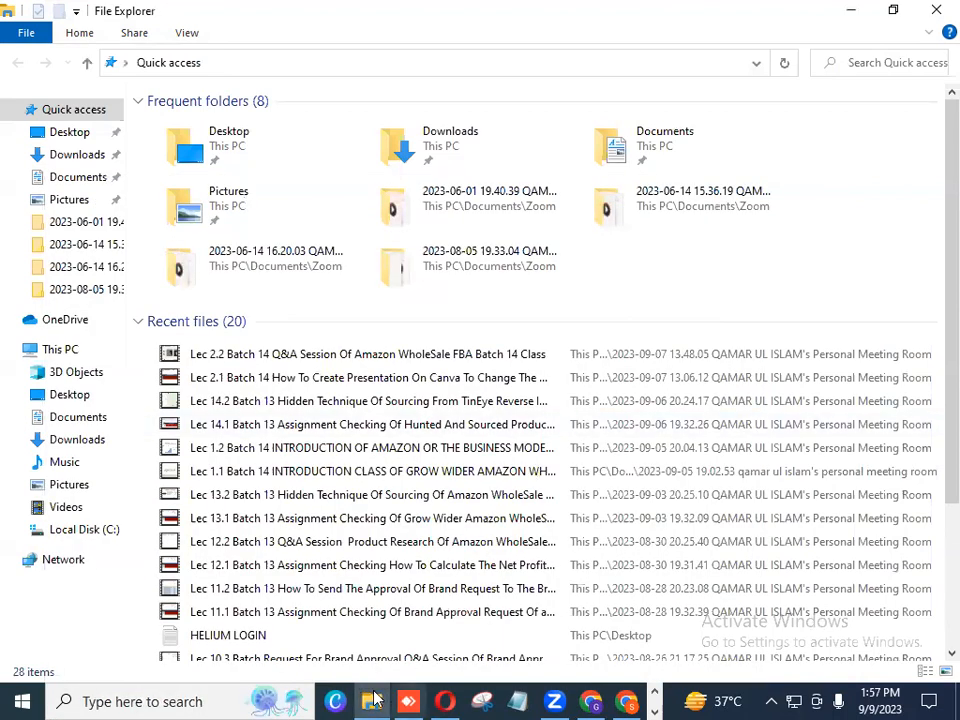
{"action": "mouse_move", "coordinate": [372, 700]}
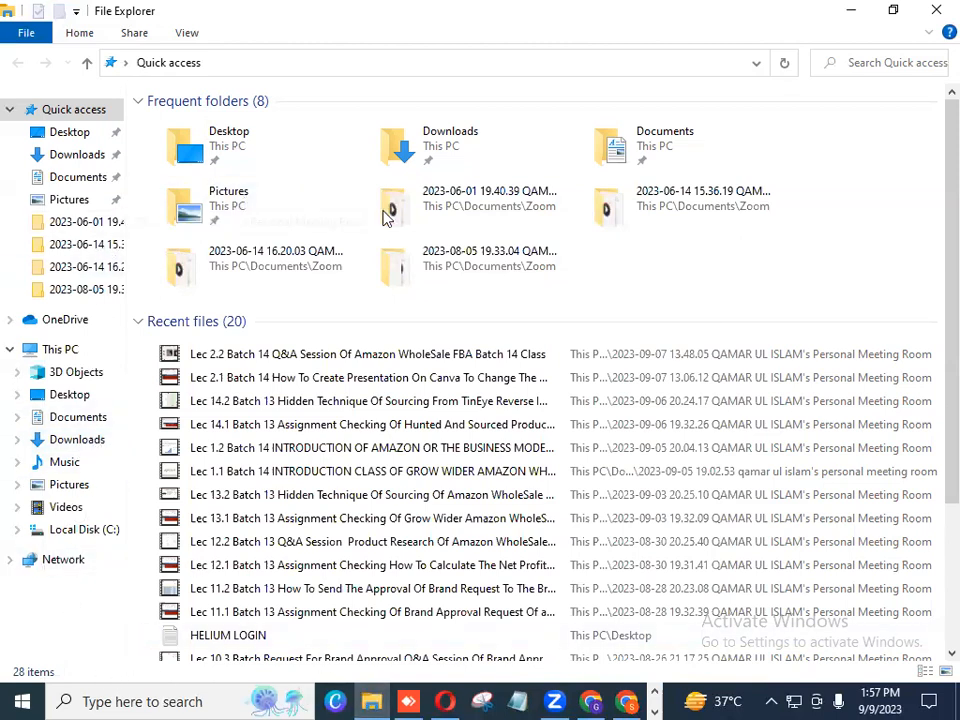
{"action": "left_click", "coordinate": [168, 697]}
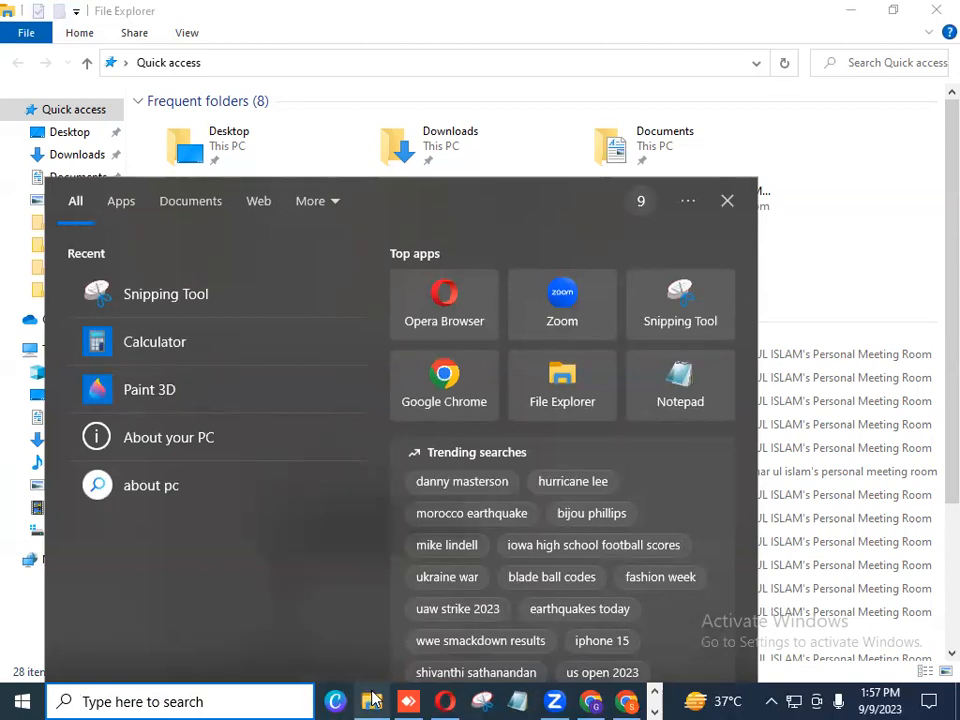
{"action": "left_click", "coordinate": [727, 200]}
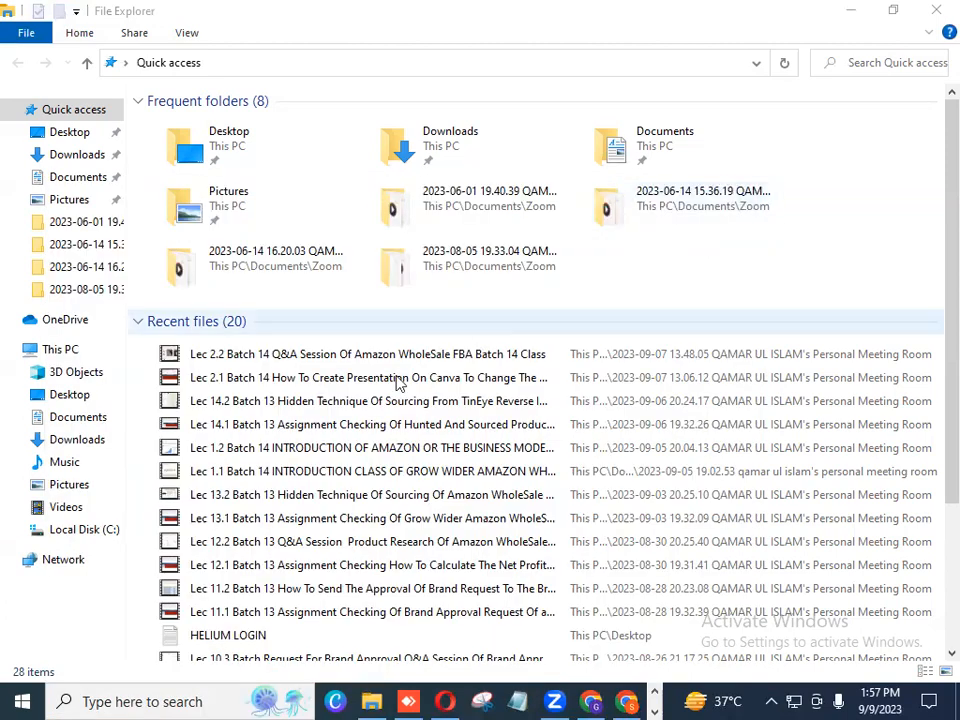
{"action": "left_click", "coordinate": [80, 441]}
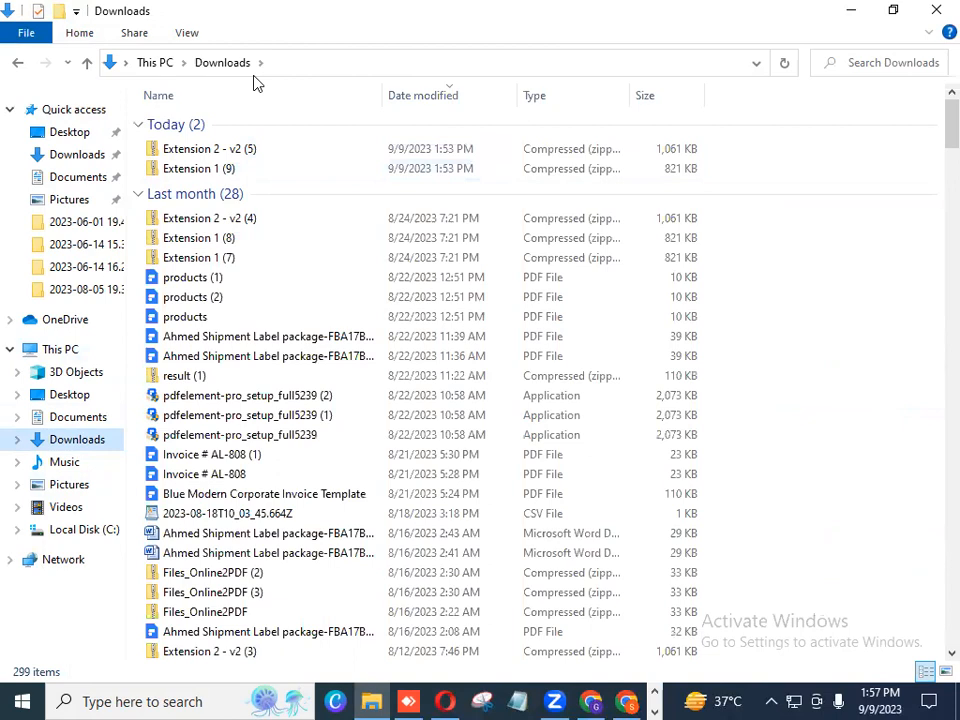
Try the Downloads window at reduced and full size over the extension management page, and close it.
{"action": "left_click", "coordinate": [893, 10]}
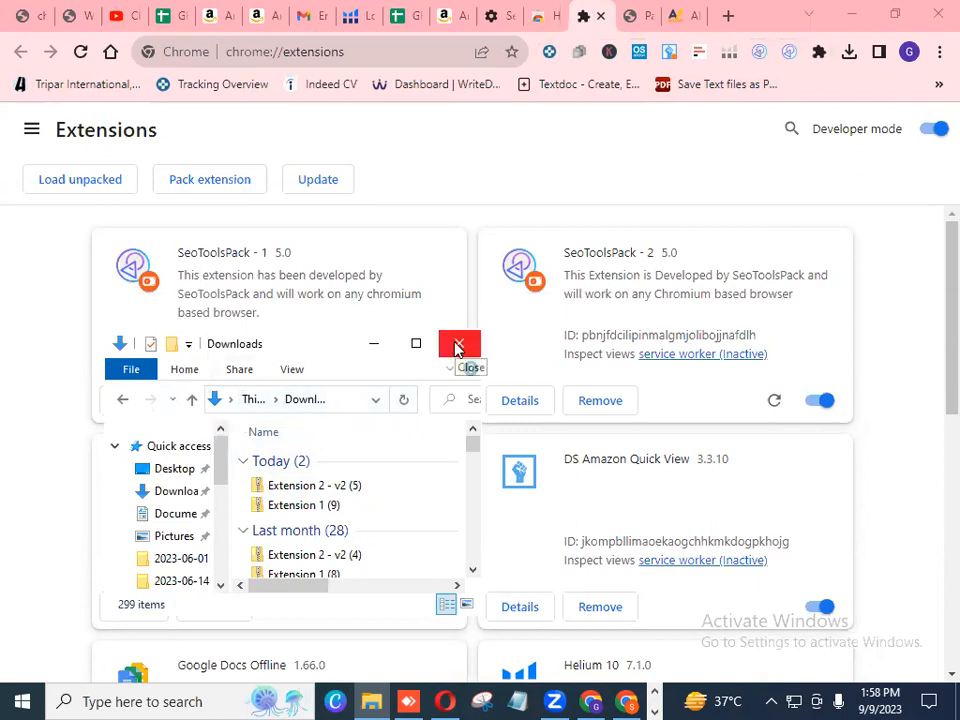
{"action": "left_click", "coordinate": [416, 345]}
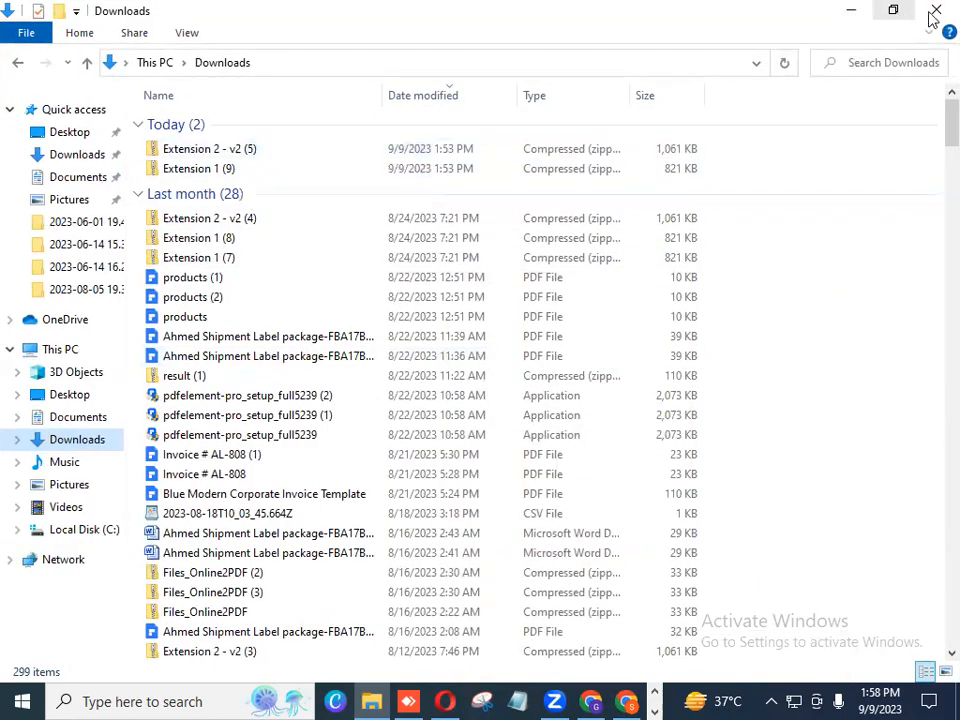
{"action": "left_click", "coordinate": [893, 11]}
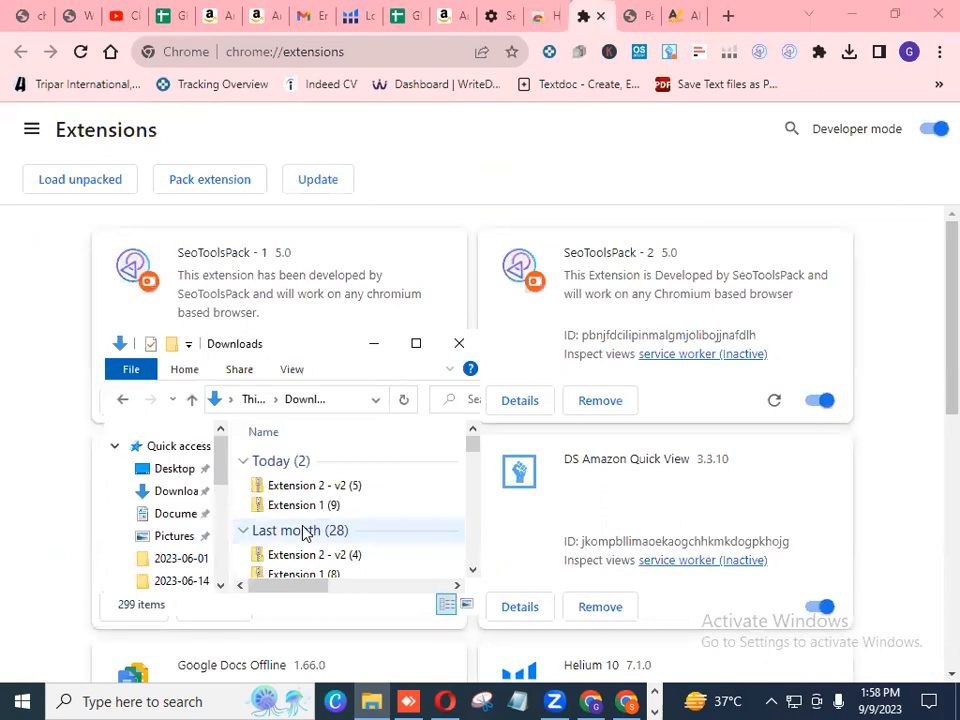
{"action": "left_click", "coordinate": [416, 345]}
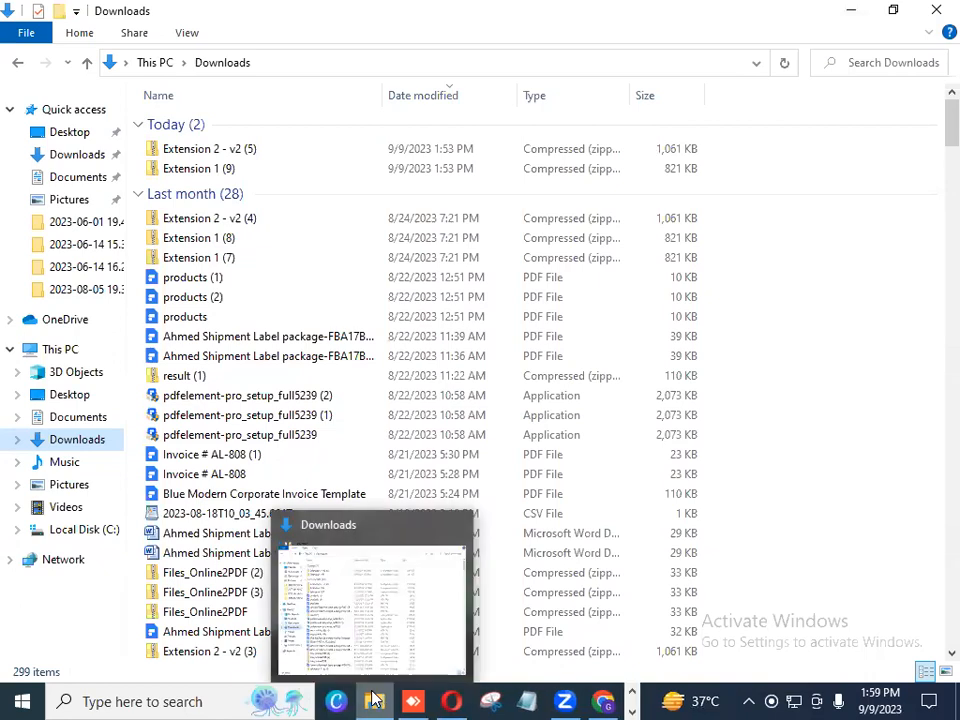
{"action": "left_click", "coordinate": [936, 10]}
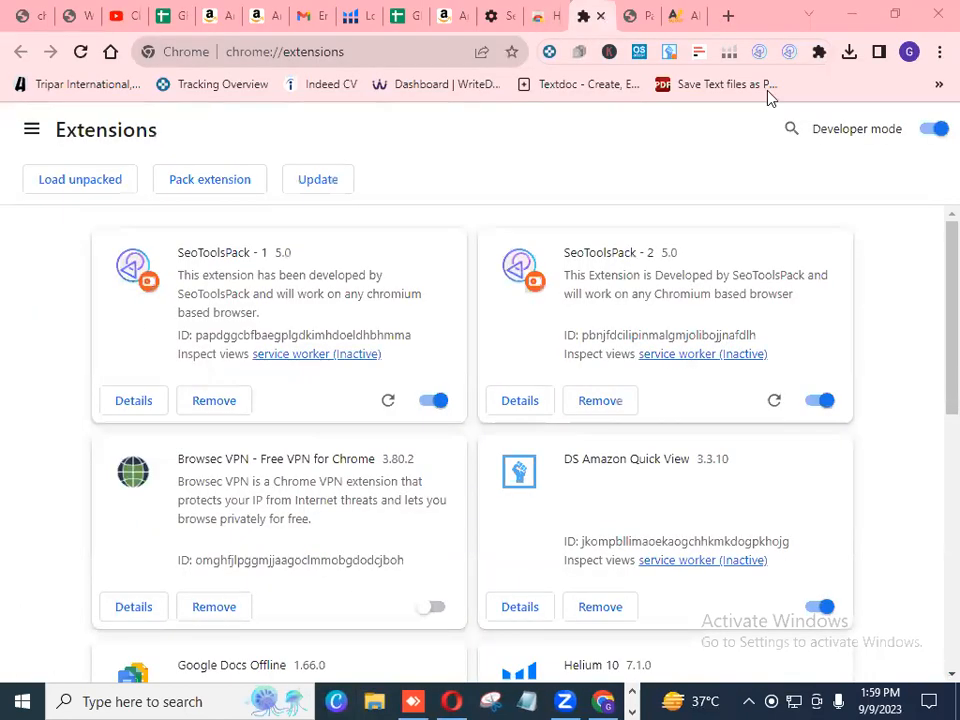
In Chrome, close the extension management, package download and AMZScout tabs, and switch to the Helium 10 login tab.
{"action": "left_click", "coordinate": [601, 17]}
{"action": "left_click", "coordinate": [601, 17]}
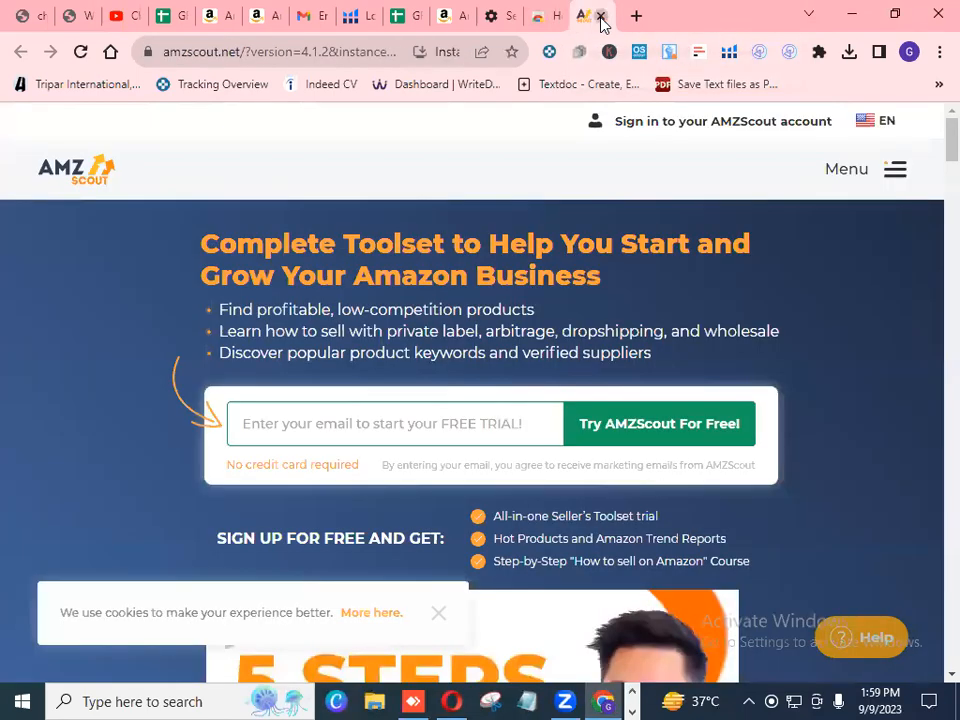
{"action": "left_click", "coordinate": [601, 17]}
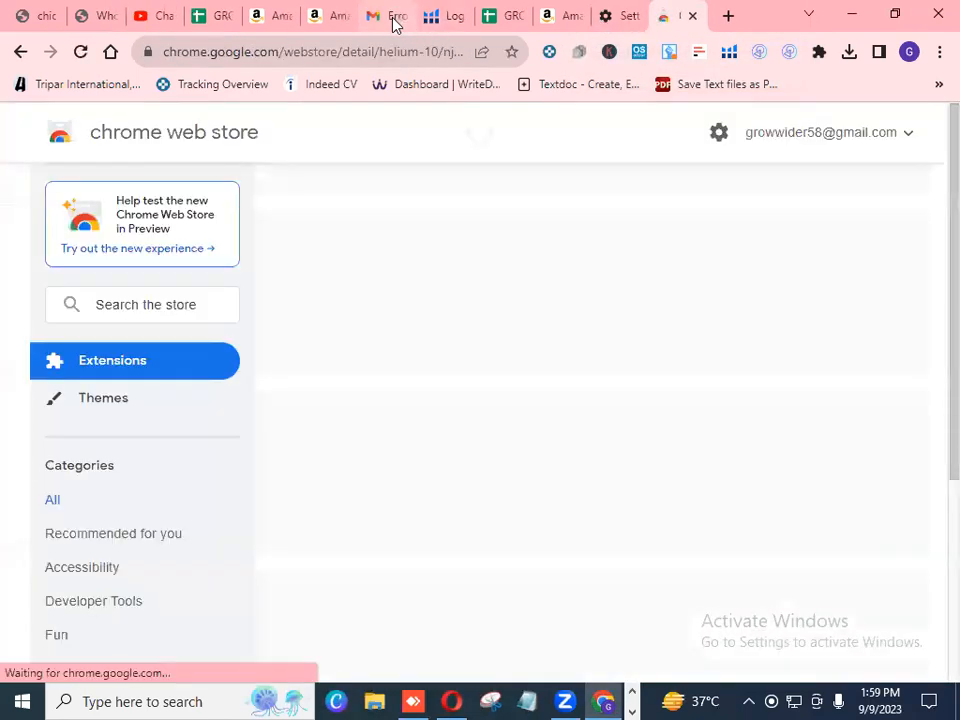
{"action": "left_click", "coordinate": [447, 17]}
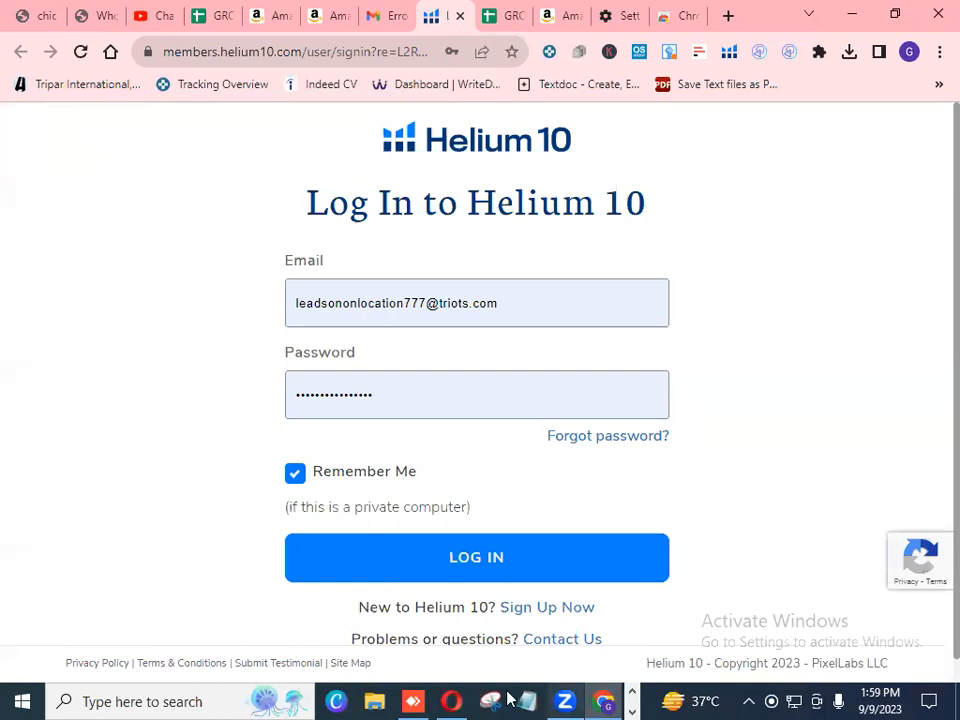
{"action": "left_click", "coordinate": [851, 16]}
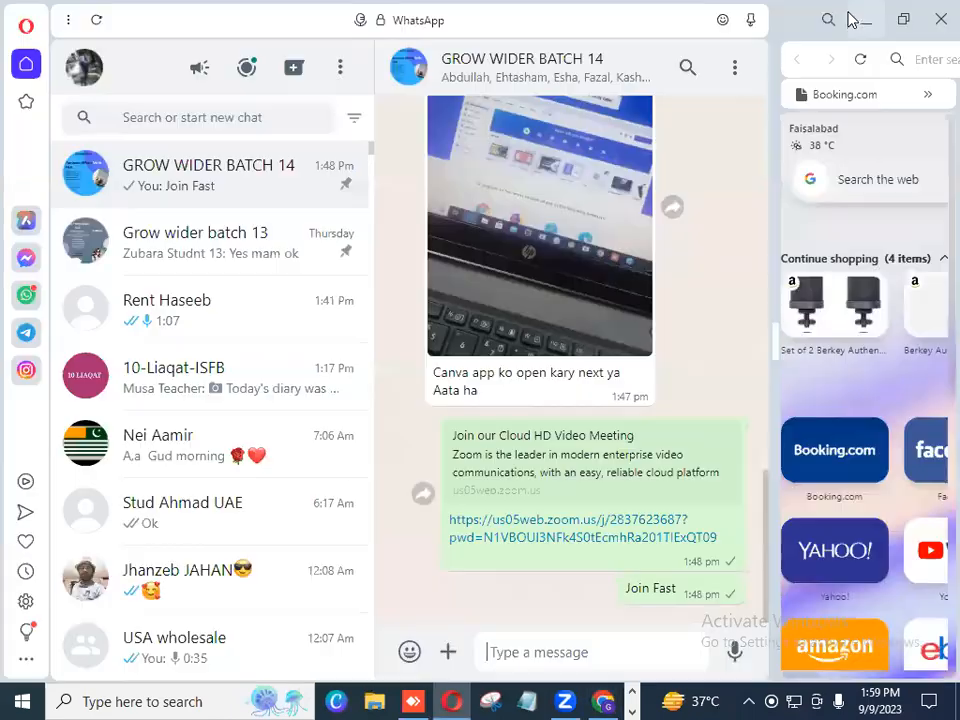
{"action": "left_click", "coordinate": [858, 22]}
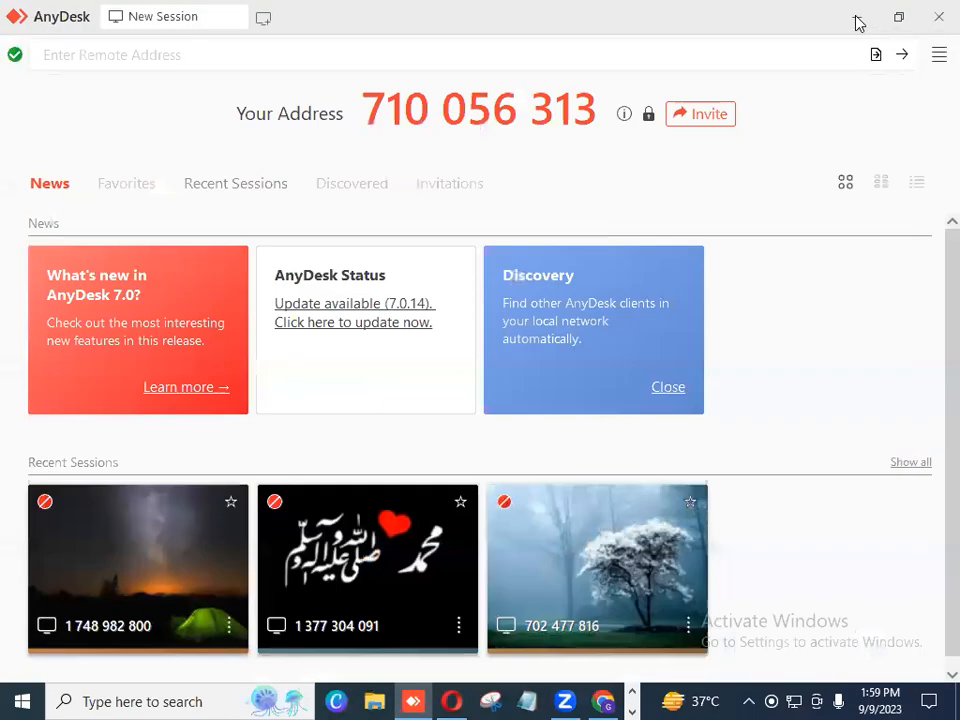
{"action": "left_click", "coordinate": [856, 18]}
{"action": "left_click", "coordinate": [854, 17]}
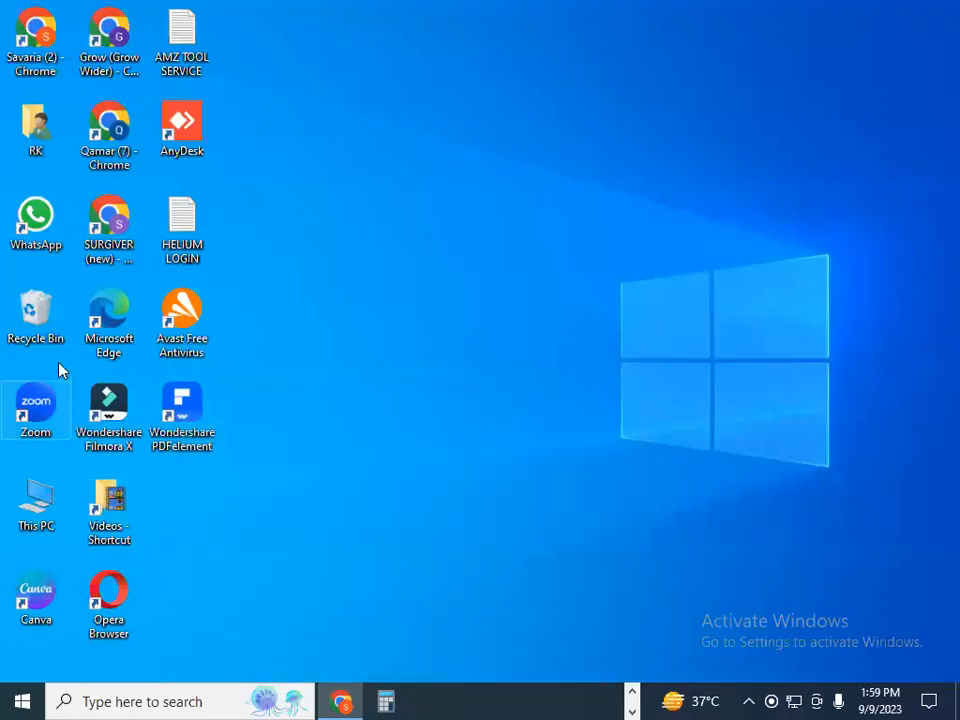
{"action": "double_click", "coordinate": [182, 225]}
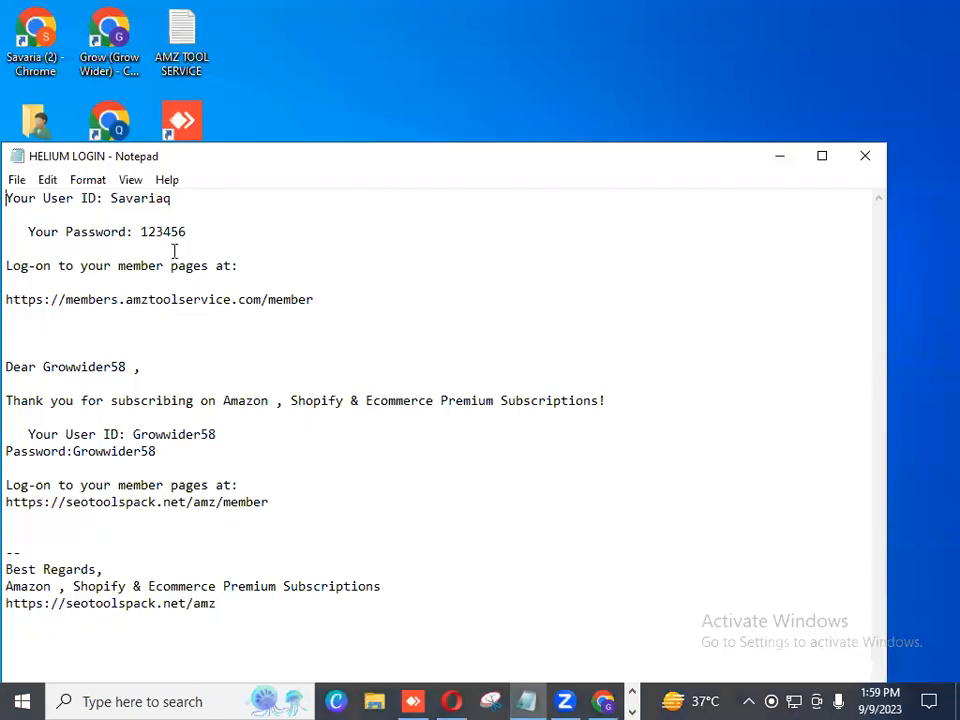
{"action": "left_click", "coordinate": [7, 299]}
{"action": "left_click_drag", "start_coordinate": [7, 299], "coordinate": [301, 299]}
{"action": "right_click", "coordinate": [276, 298]}
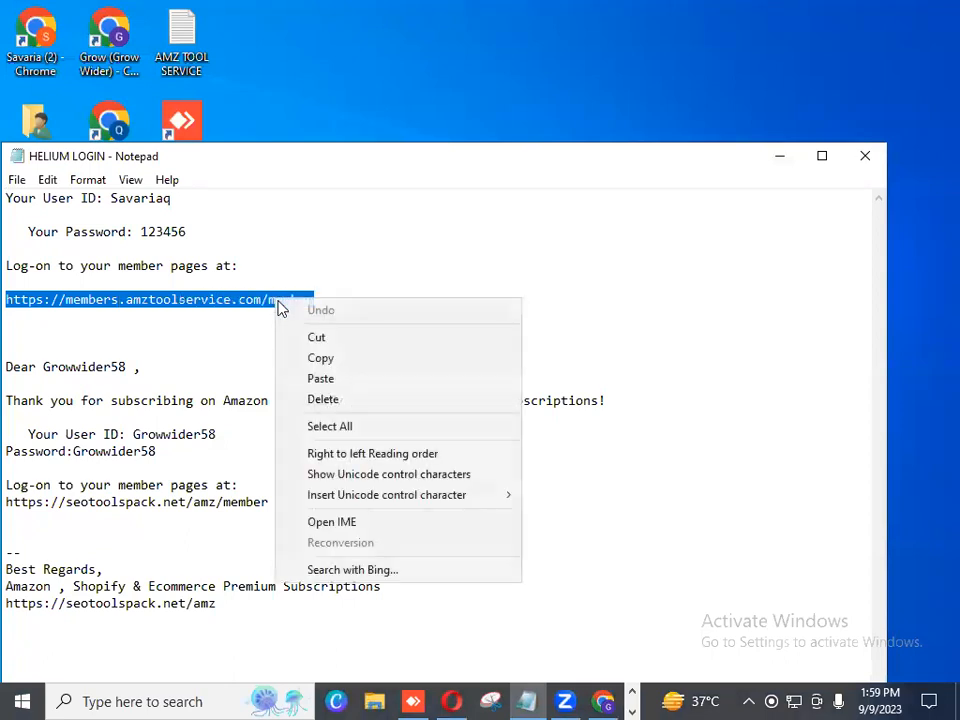
{"action": "left_click", "coordinate": [330, 366]}
{"action": "left_click", "coordinate": [779, 158]}
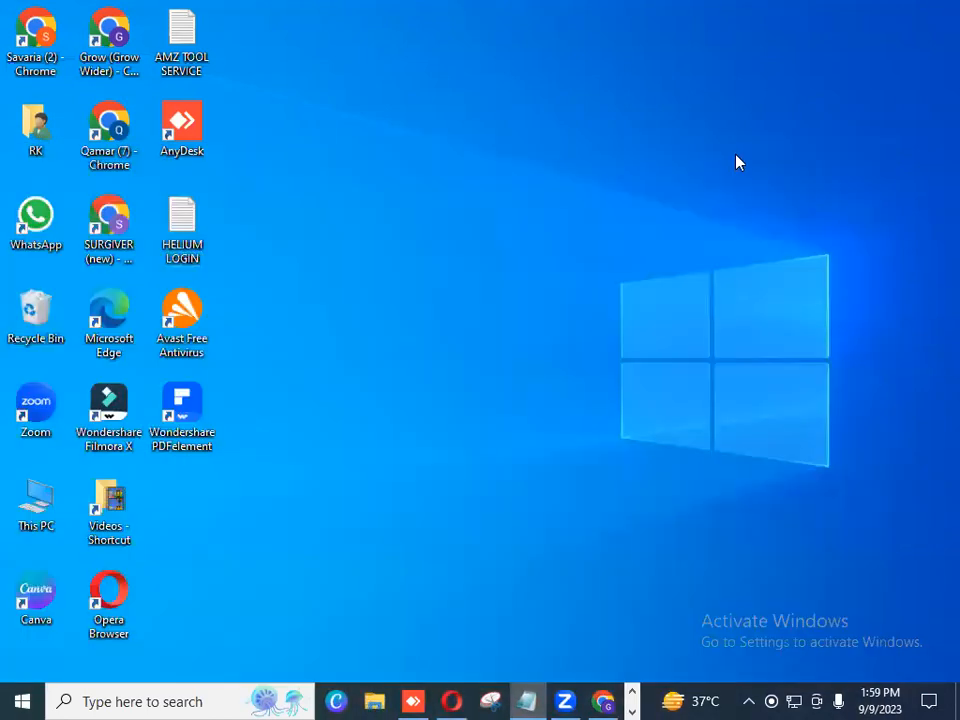
Switch back to Chrome, load the copied AMZ Tool Service member address in the Helium 10 login tab, and close that tab.
{"action": "left_click", "coordinate": [603, 701]}
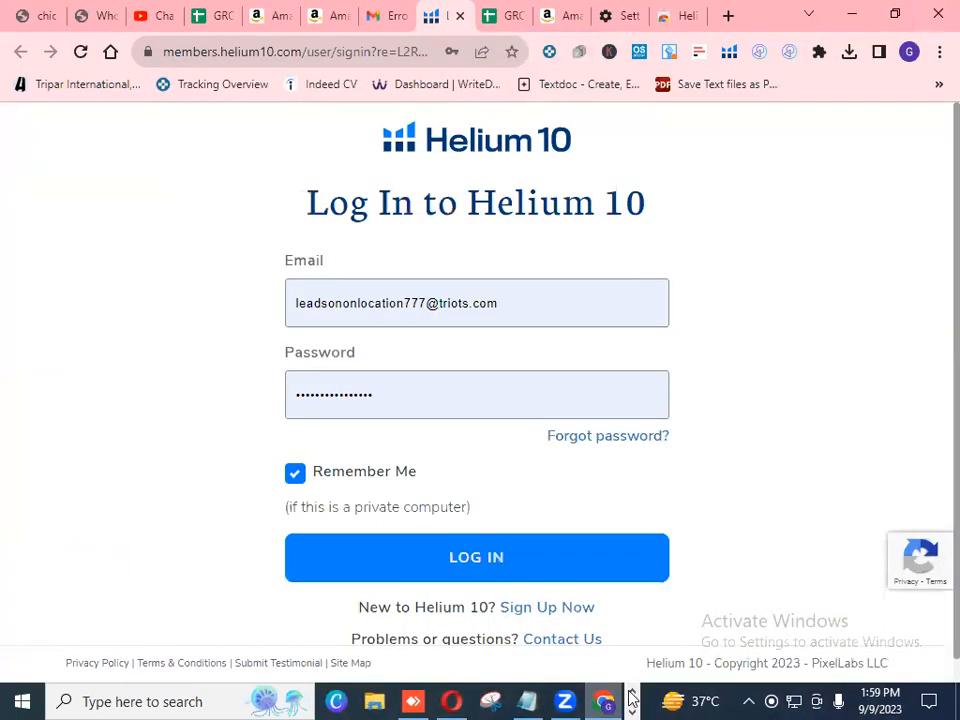
{"action": "left_click", "coordinate": [634, 693]}
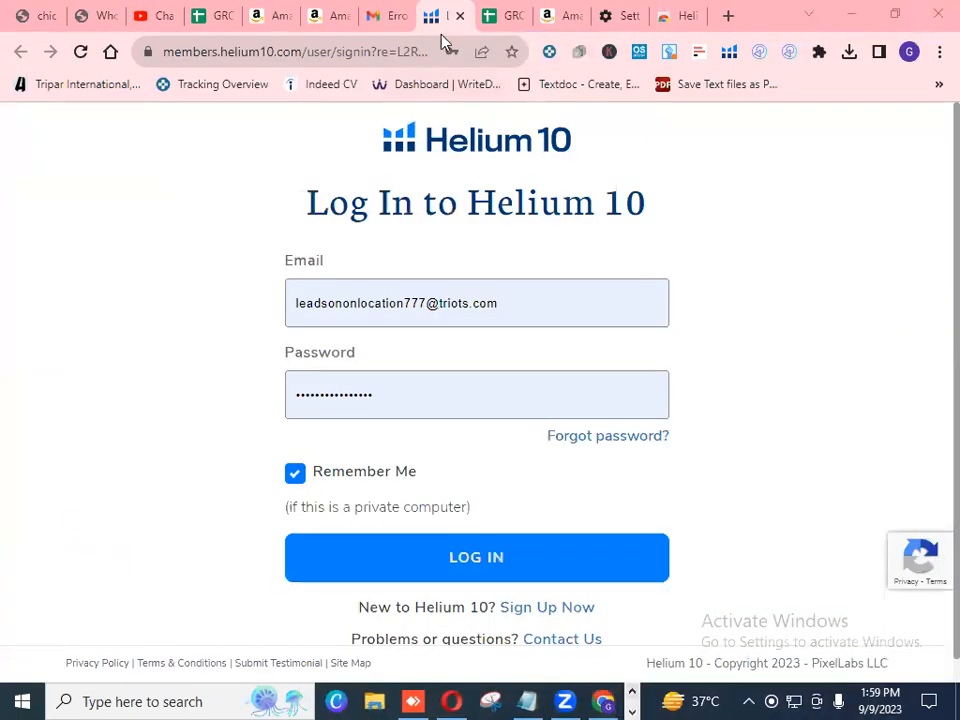
{"action": "left_click", "coordinate": [334, 50]}
{"action": "triple_click", "coordinate": [334, 51]}
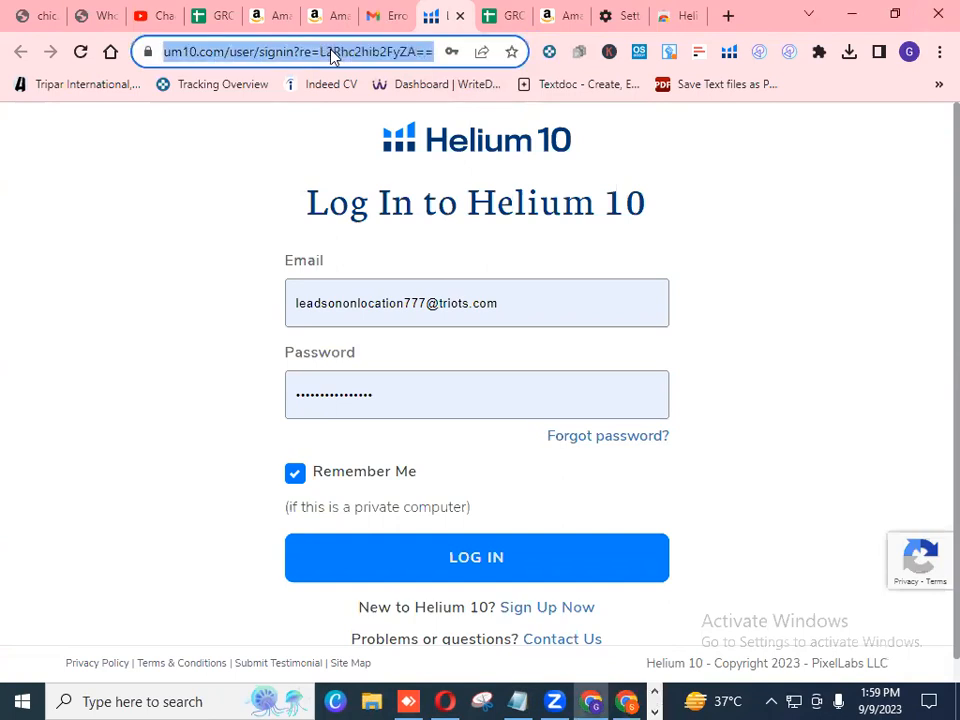
{"action": "key", "text": "ctrl+v"}
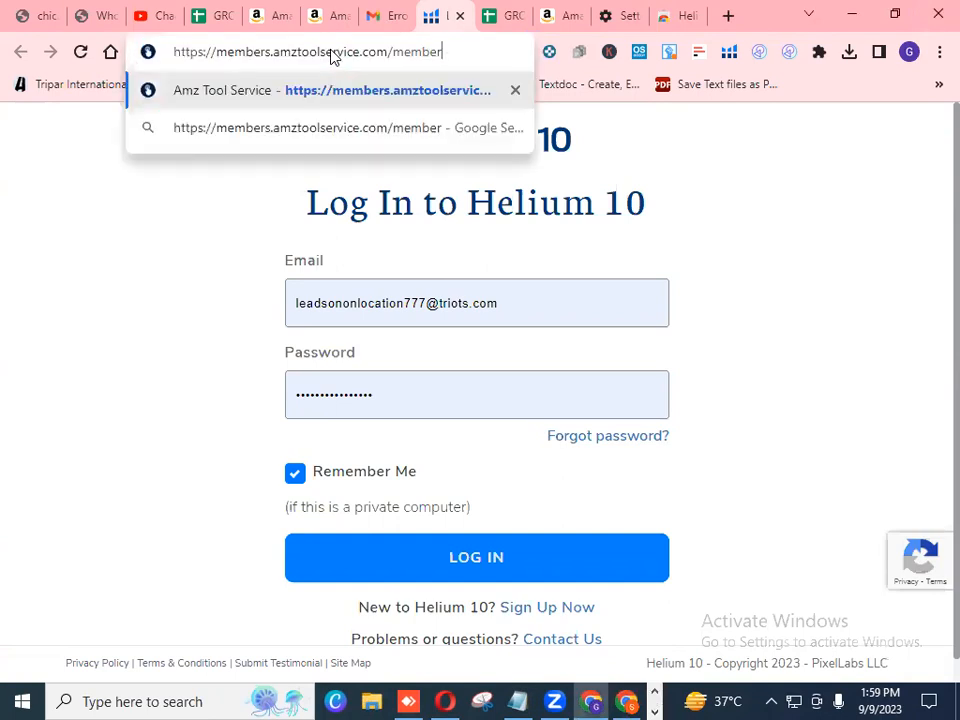
{"action": "key", "text": "Return"}
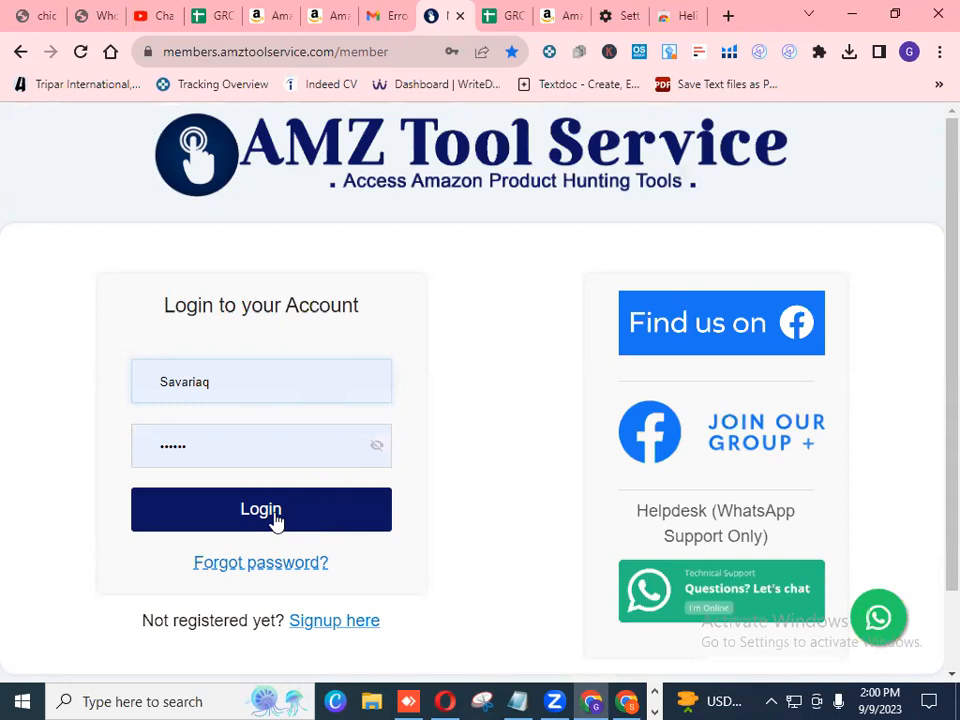
{"action": "left_click", "coordinate": [460, 15]}
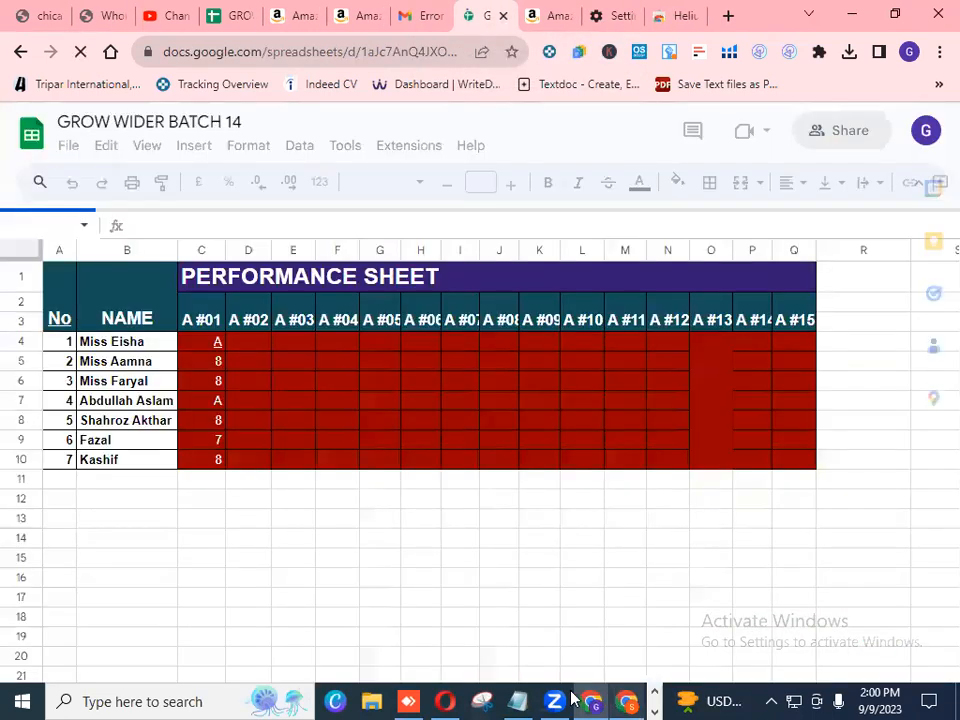
{"action": "left_click", "coordinate": [518, 700]}
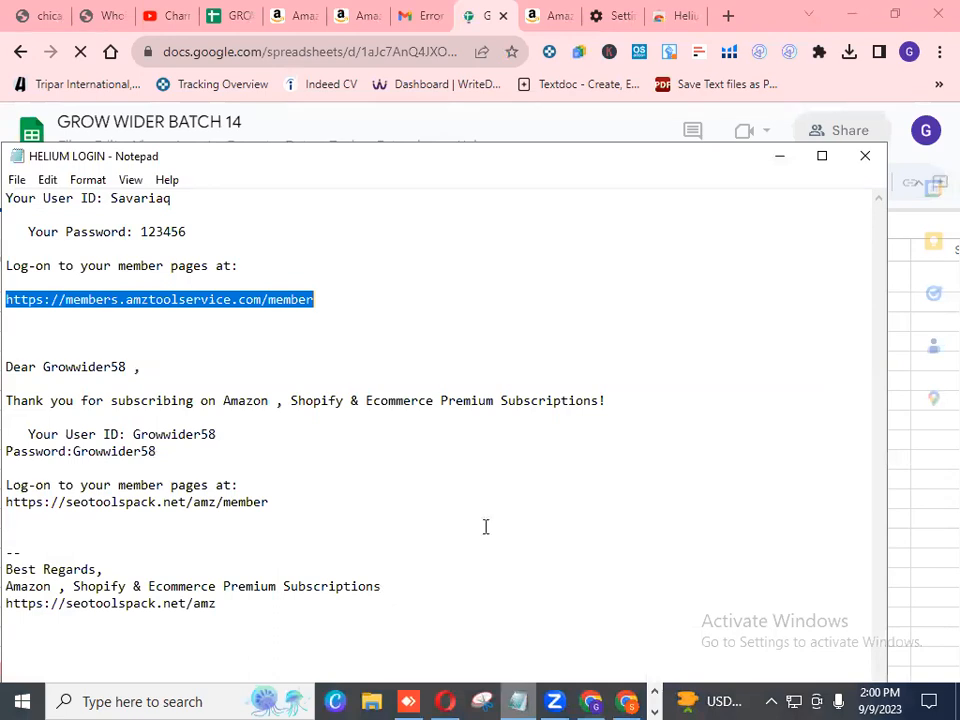
{"action": "left_click", "coordinate": [81, 521]}
{"action": "left_click_drag", "start_coordinate": [6, 502], "coordinate": [270, 503]}
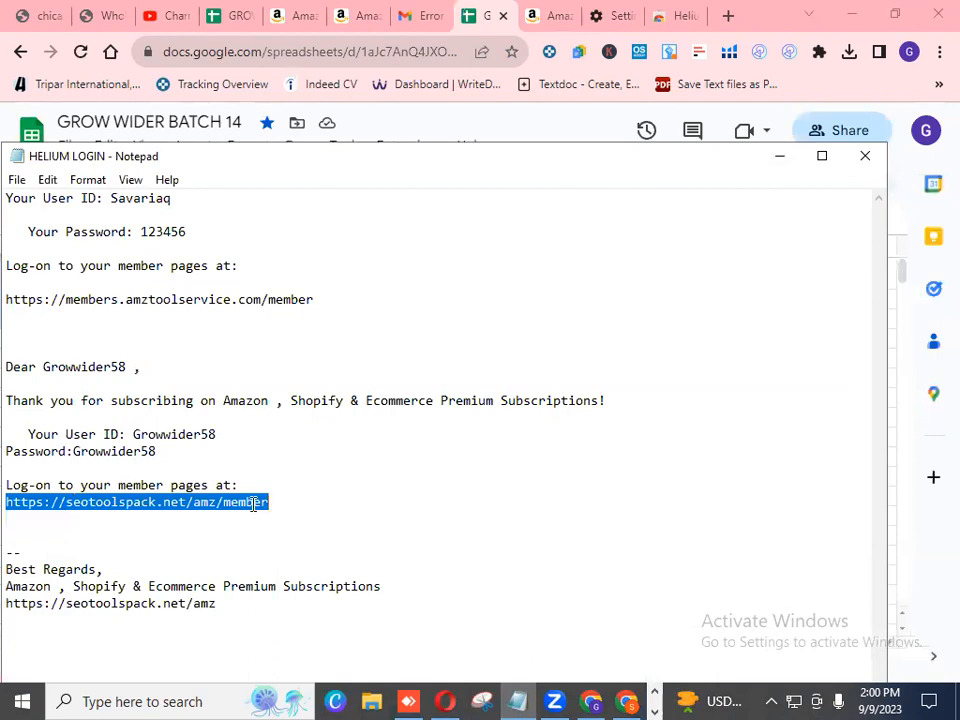
{"action": "right_click", "coordinate": [254, 504]}
{"action": "left_click", "coordinate": [309, 279]}
Switch to Chrome and open the copied SEO Tools Pack member address in a new tab.
{"action": "mouse_move", "coordinate": [592, 700]}
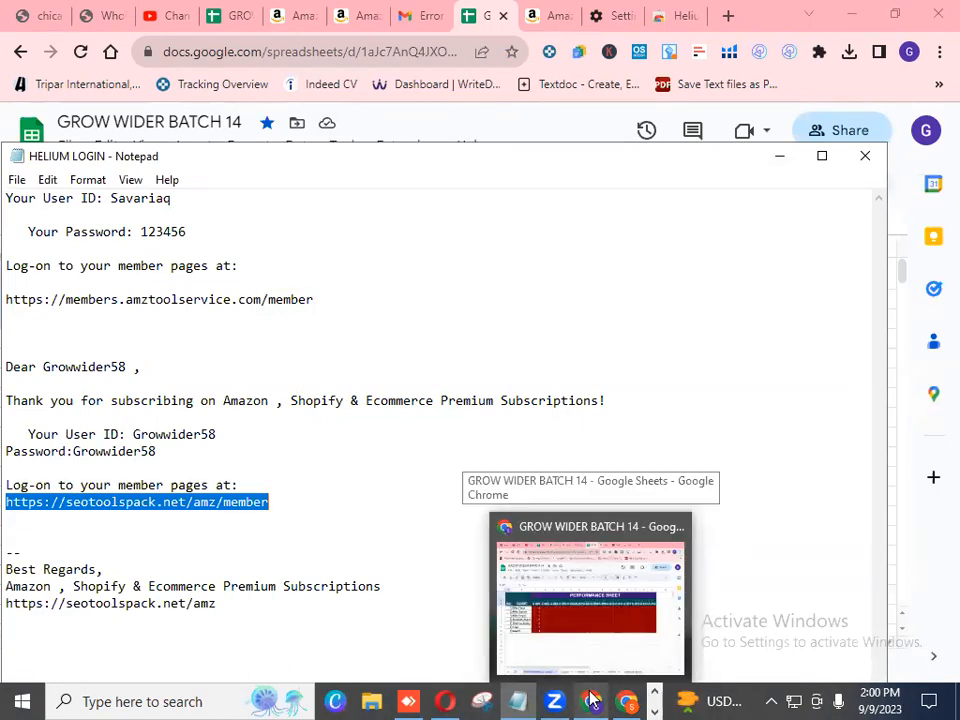
{"action": "left_click", "coordinate": [592, 700]}
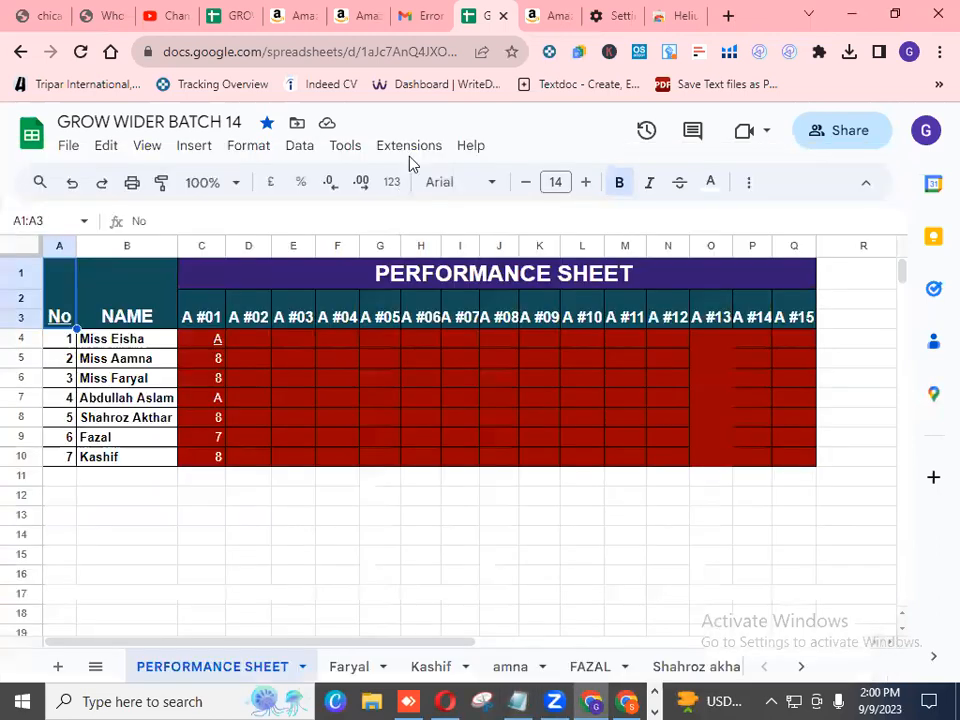
{"action": "left_click", "coordinate": [731, 16]}
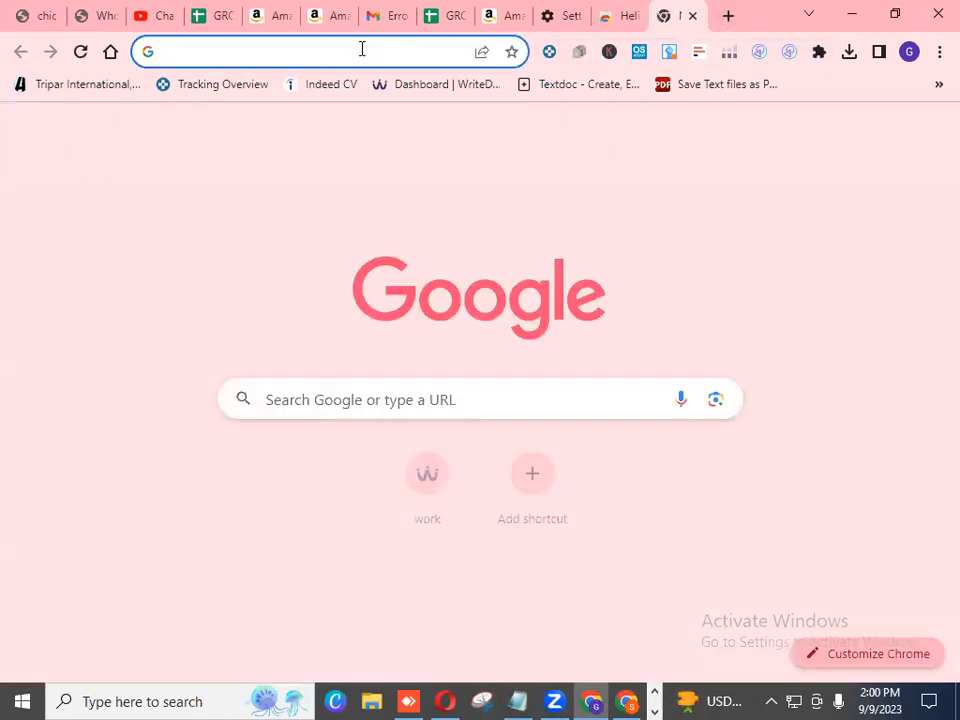
{"action": "left_click", "coordinate": [362, 47]}
{"action": "right_click", "coordinate": [362, 50]}
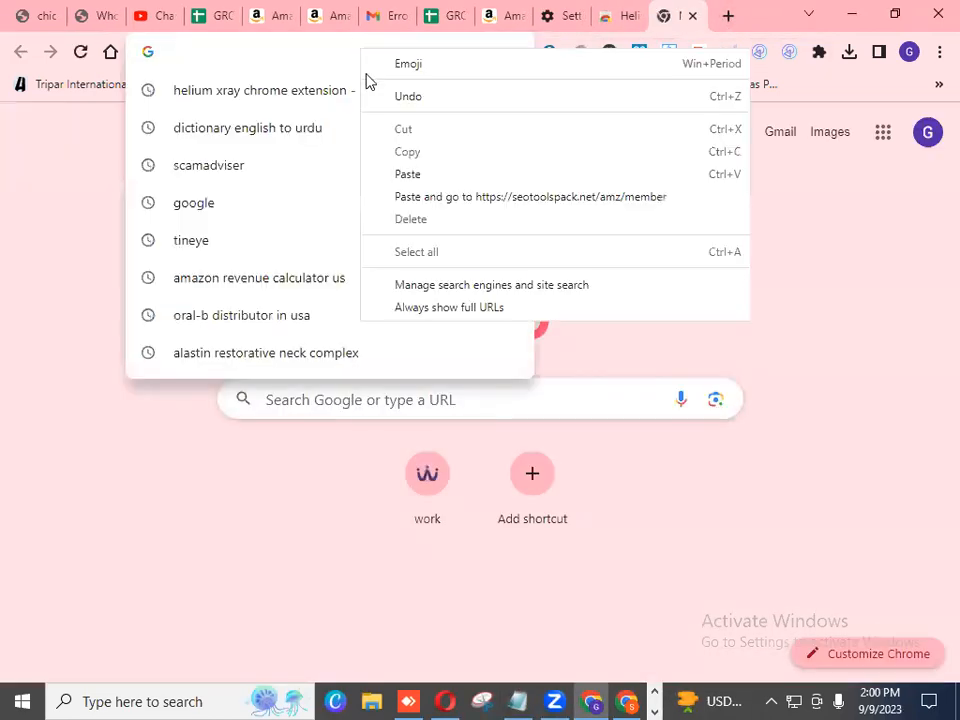
{"action": "left_click", "coordinate": [420, 176]}
{"action": "key", "text": "Return"}
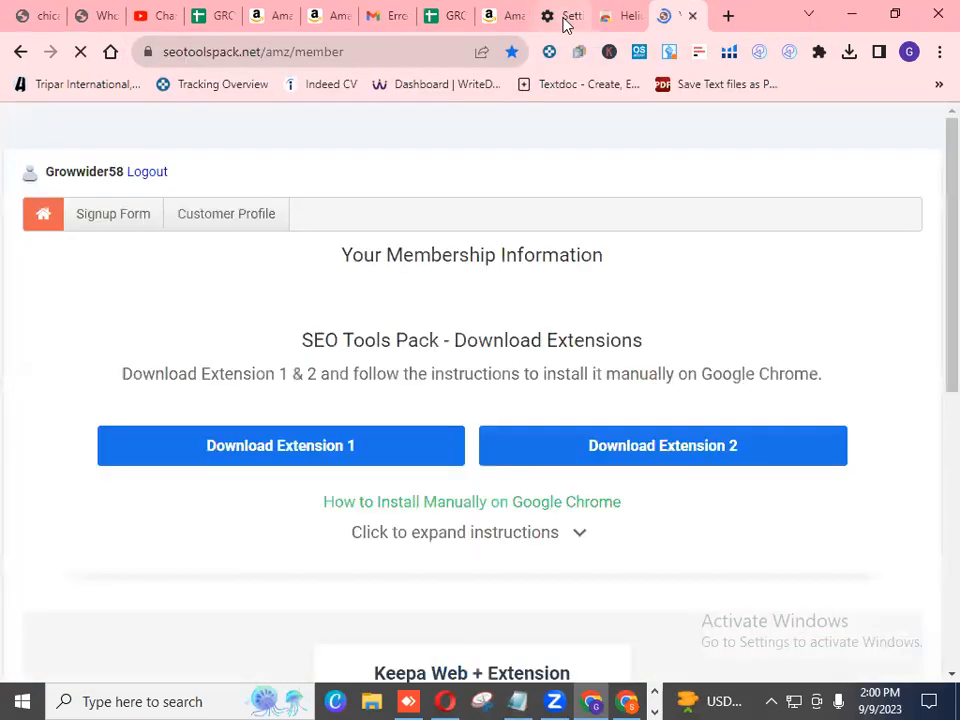
Close the Chrome Settings tab and return to the SEO Tools Pack member page.
{"action": "left_click", "coordinate": [561, 20]}
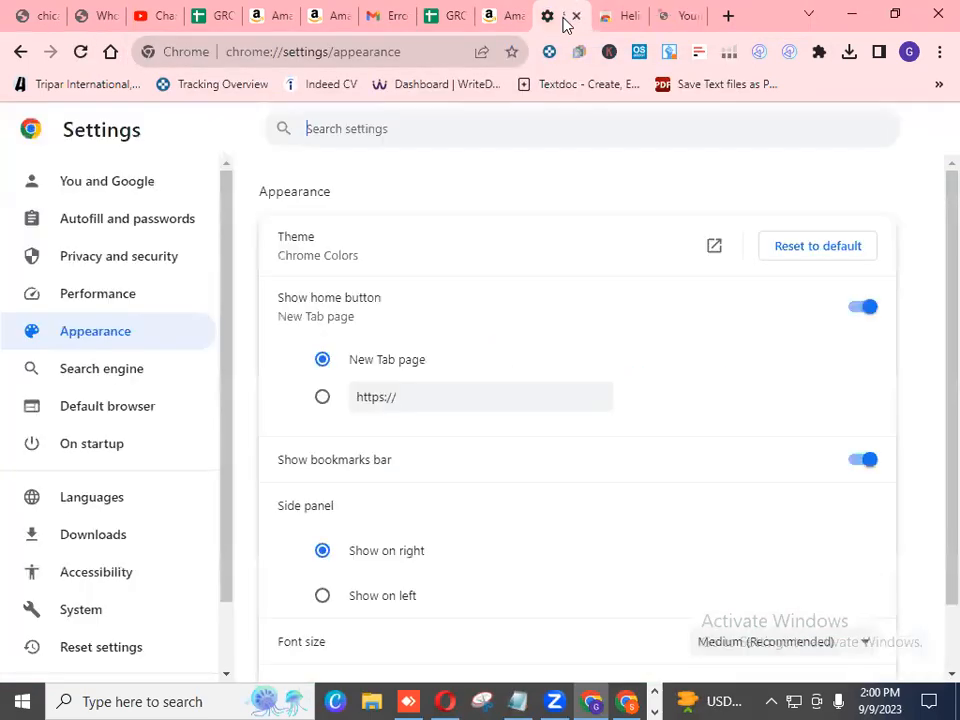
{"action": "left_click", "coordinate": [576, 16]}
{"action": "left_click", "coordinate": [626, 22]}
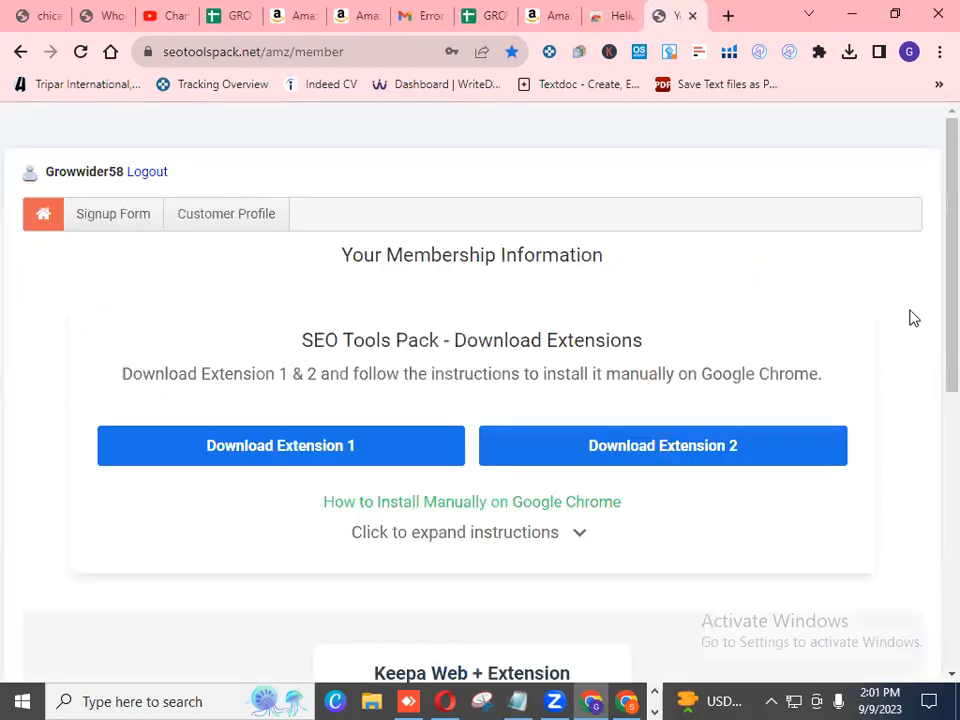
Launch Helium 10 through the Helium10 - 1 access on the member page and open its Black Box product research tool.
{"action": "scroll", "coordinate": [934, 295], "scroll_direction": "down", "scroll_amount": 5}
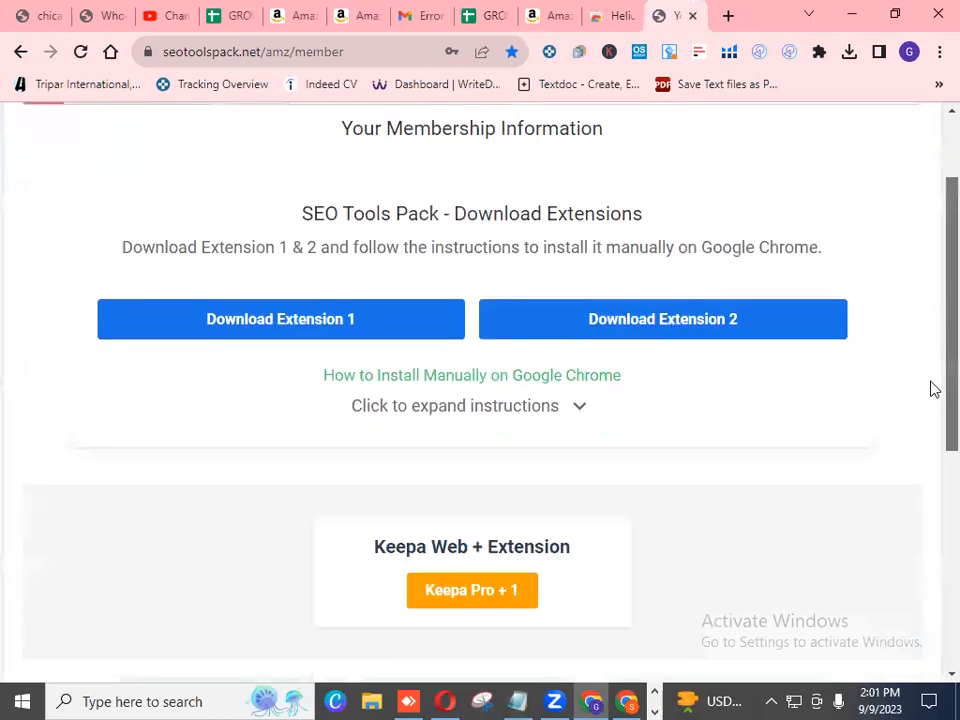
{"action": "scroll", "coordinate": [934, 452], "scroll_direction": "up", "scroll_amount": 4}
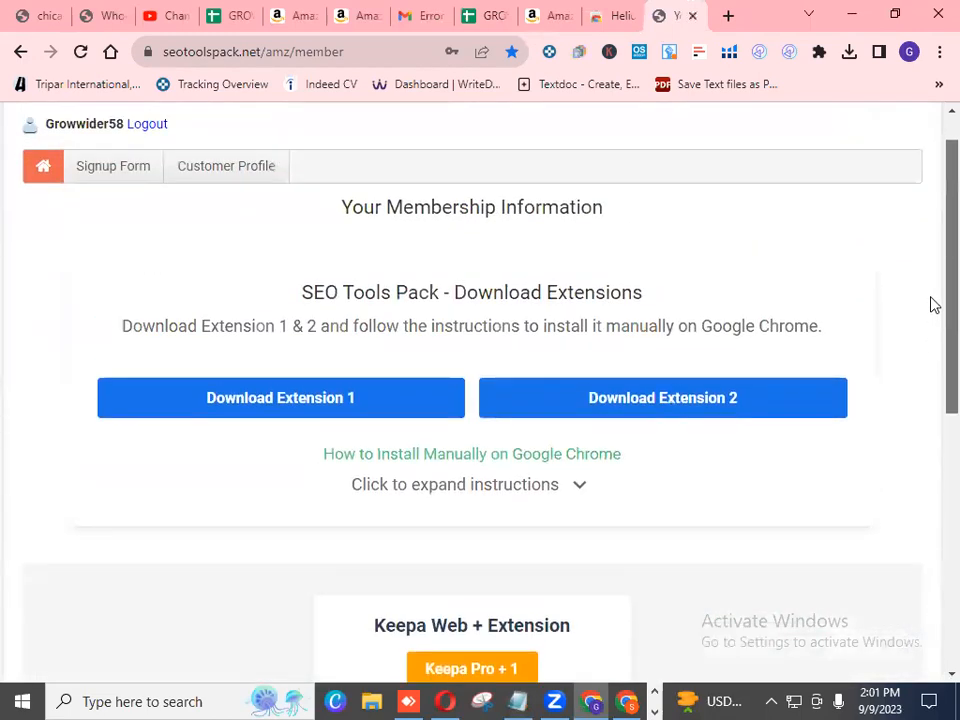
{"action": "scroll", "coordinate": [934, 344], "scroll_direction": "down", "scroll_amount": 4}
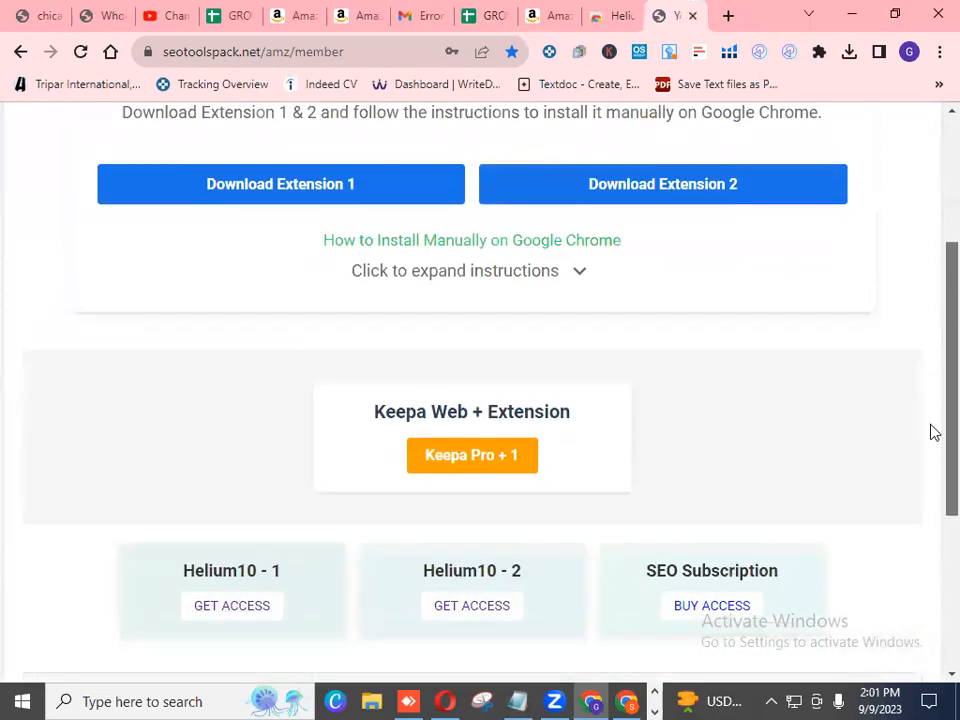
{"action": "left_click_drag", "start_coordinate": [931, 459], "coordinate": [931, 485]}
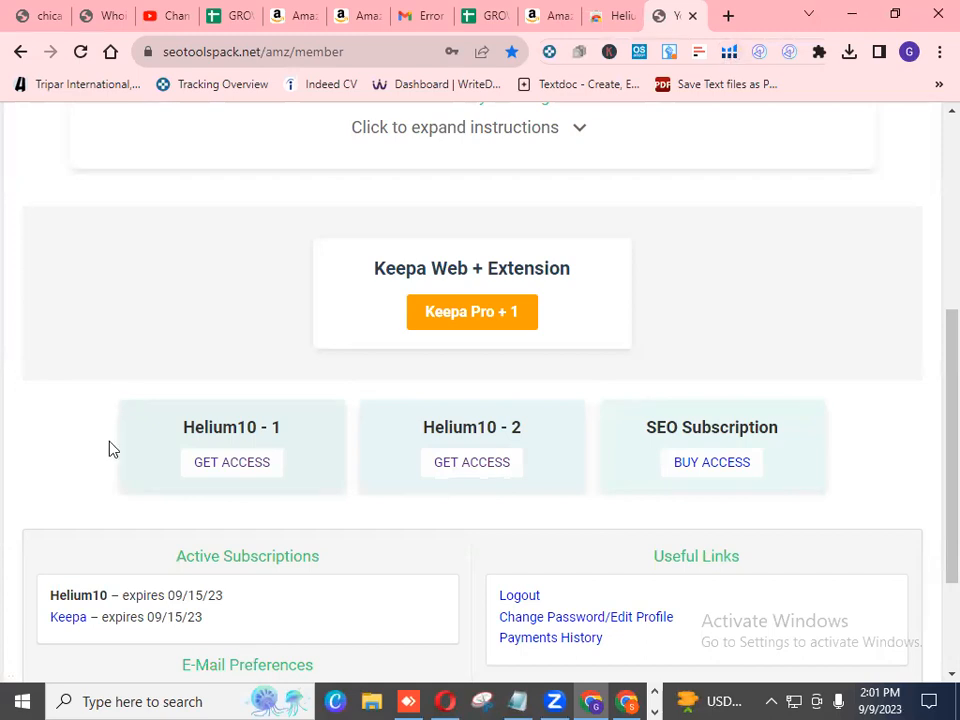
{"action": "left_click", "coordinate": [238, 455]}
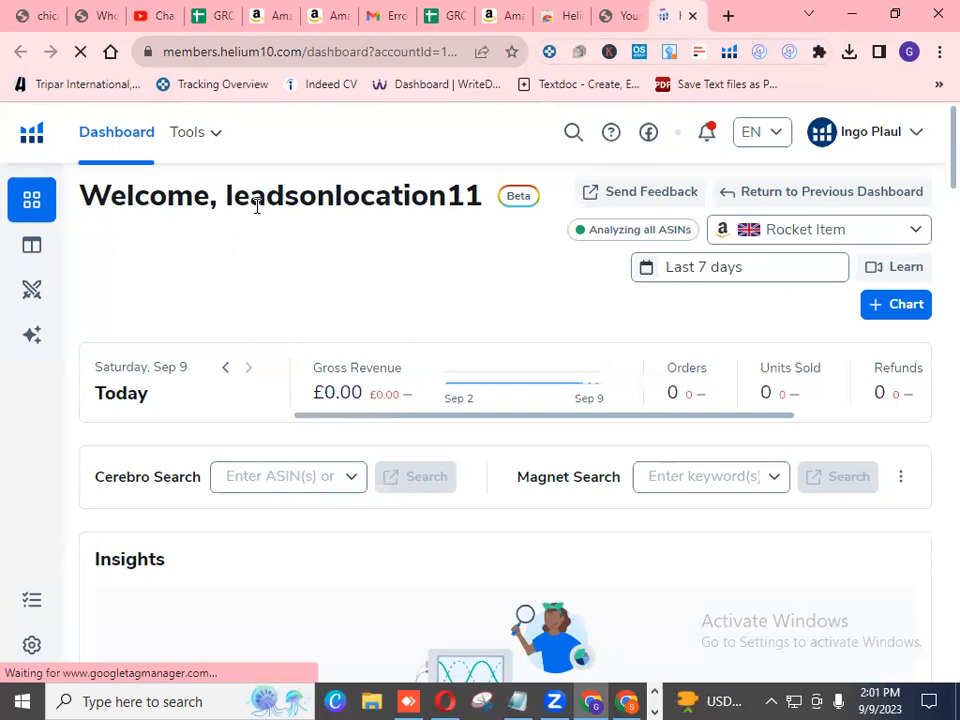
{"action": "left_click", "coordinate": [216, 140]}
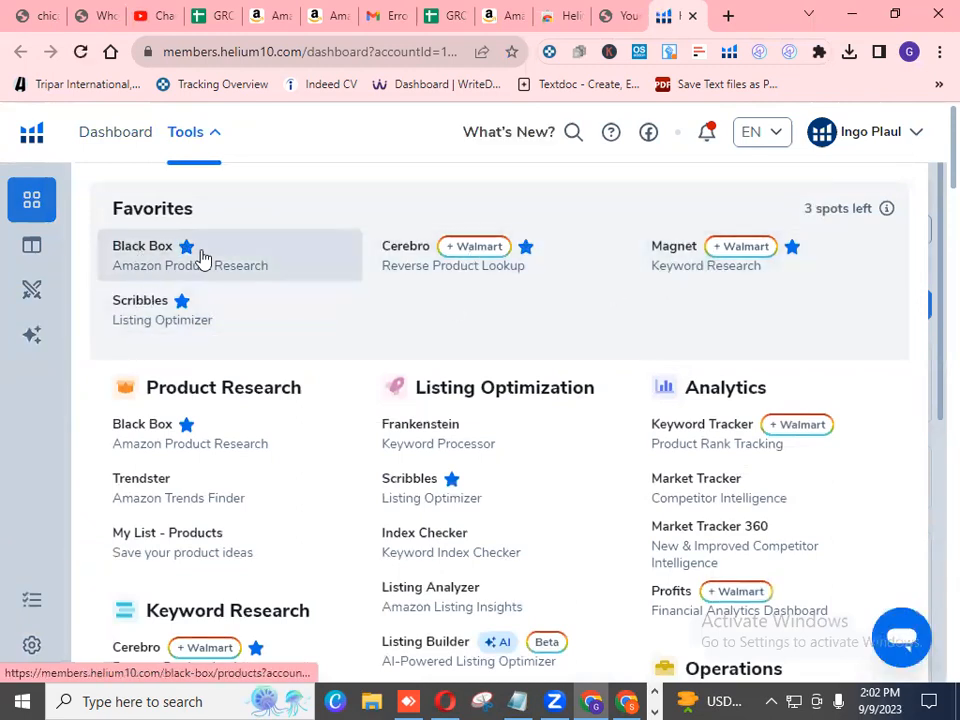
{"action": "left_click", "coordinate": [137, 255]}
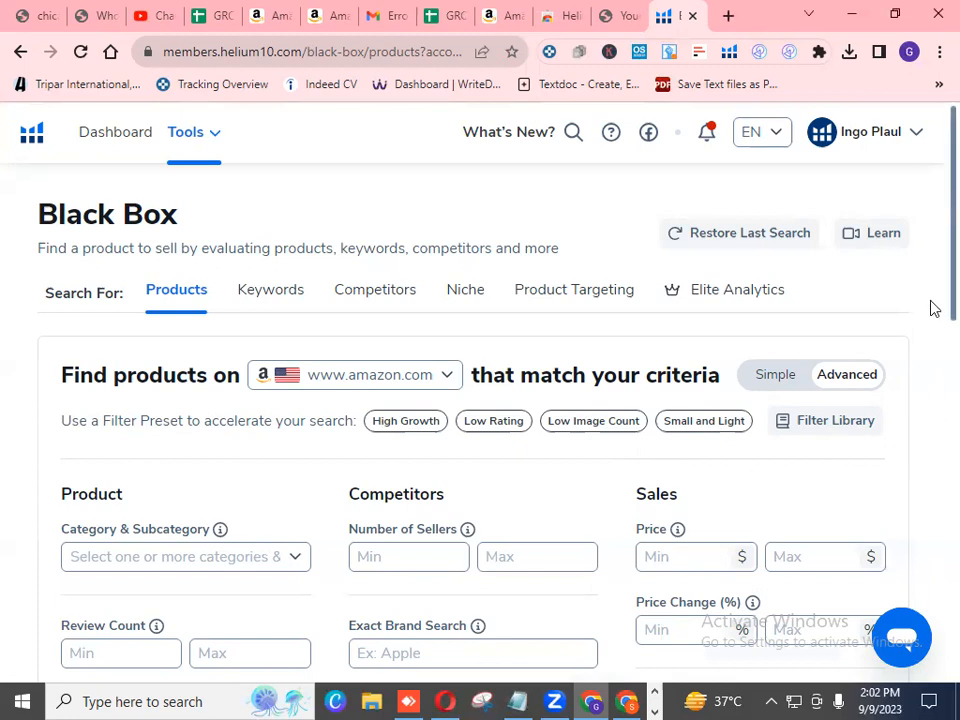
{"action": "scroll", "coordinate": [931, 310], "scroll_direction": "down", "scroll_amount": 2}
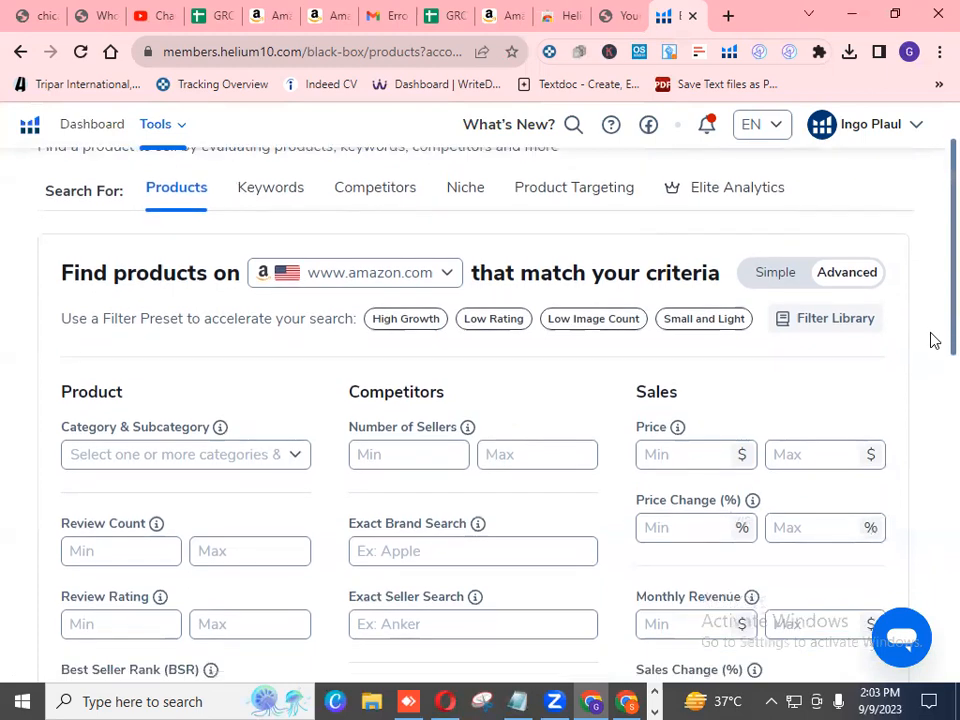
{"action": "scroll", "coordinate": [932, 311], "scroll_direction": "up", "scroll_amount": 2}
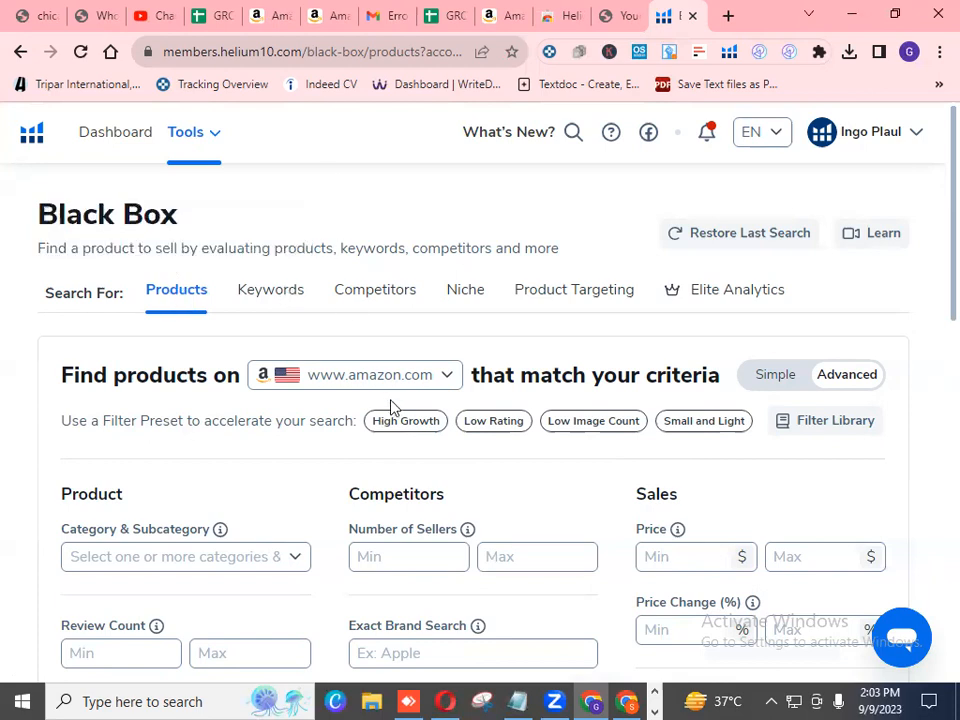
{"action": "left_click", "coordinate": [446, 378]}
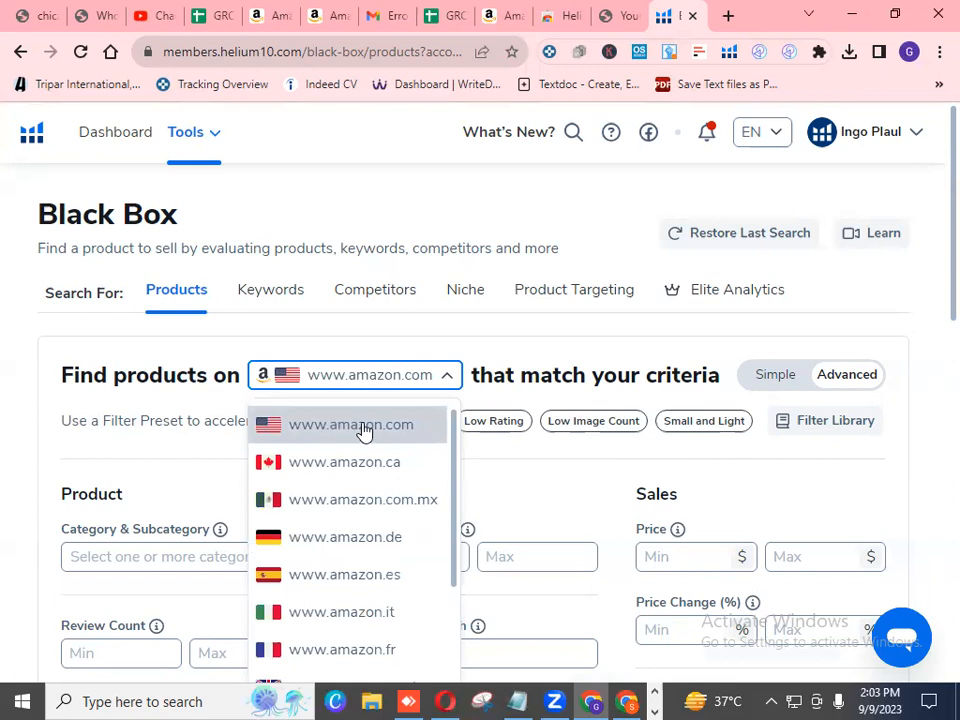
{"action": "left_click", "coordinate": [405, 349]}
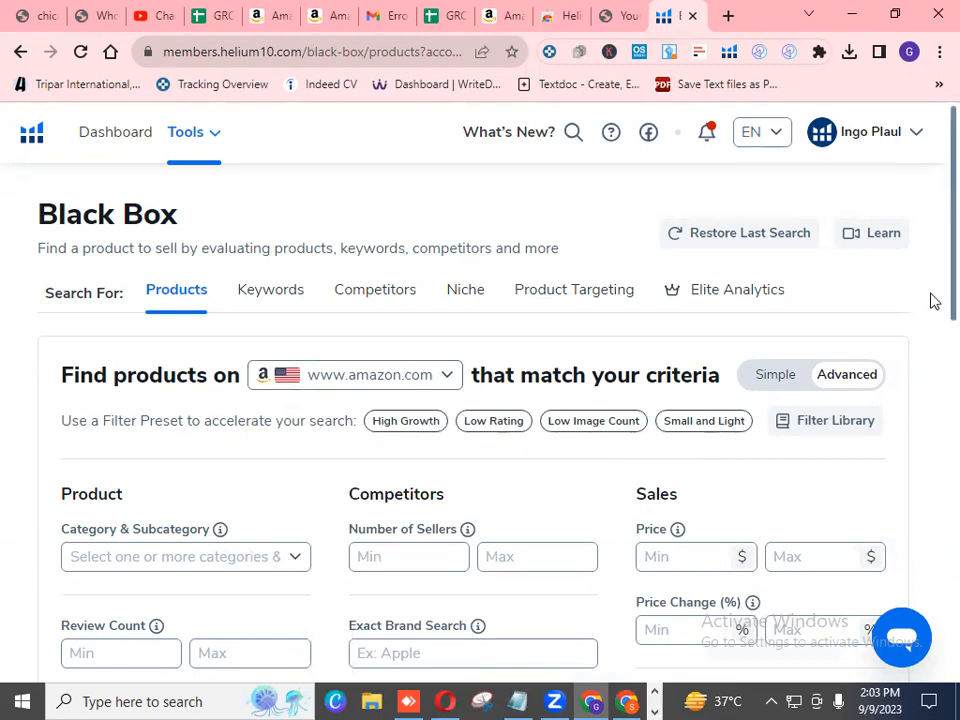
Apply the High Growth filter preset and set the number of sellers from 5 to 25.
{"action": "scroll", "coordinate": [931, 310], "scroll_direction": "down", "scroll_amount": 1}
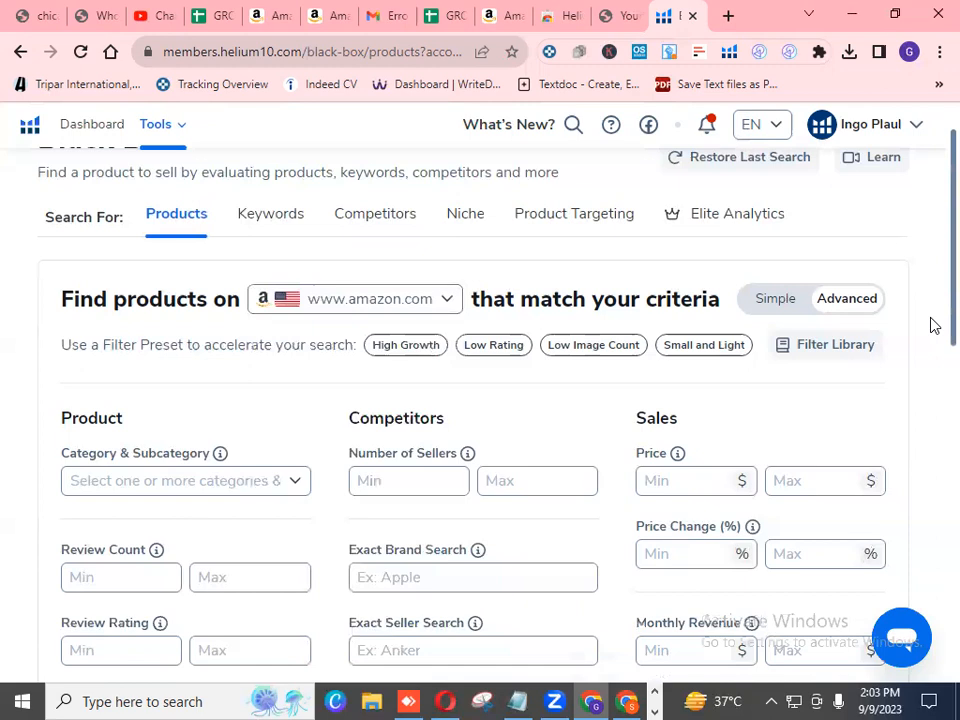
{"action": "scroll", "coordinate": [930, 326], "scroll_direction": "down", "scroll_amount": 1}
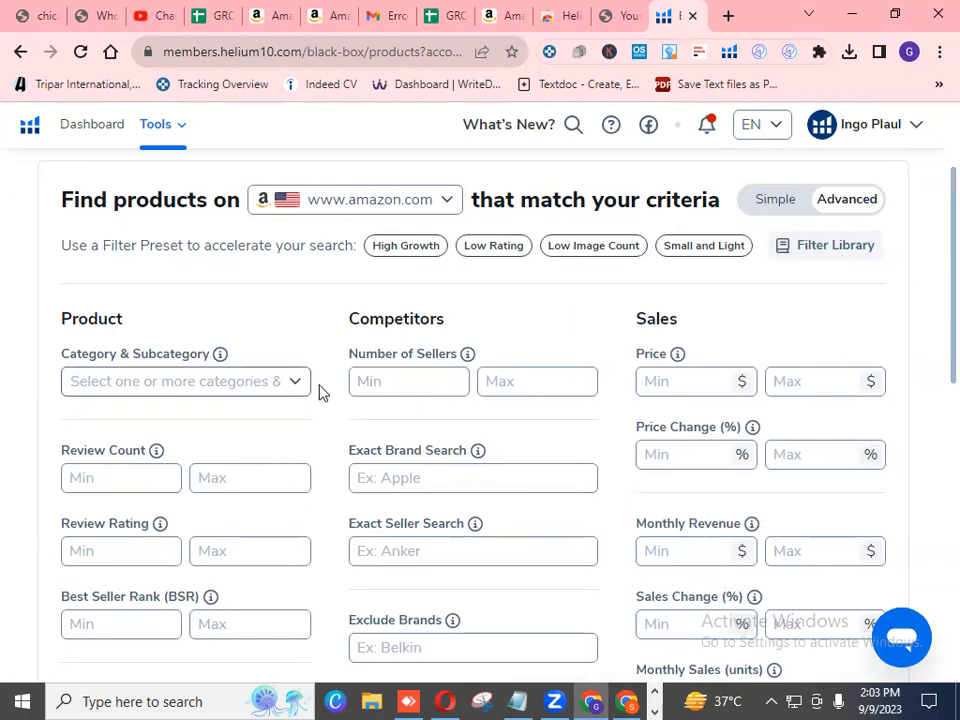
{"action": "left_click", "coordinate": [417, 257]}
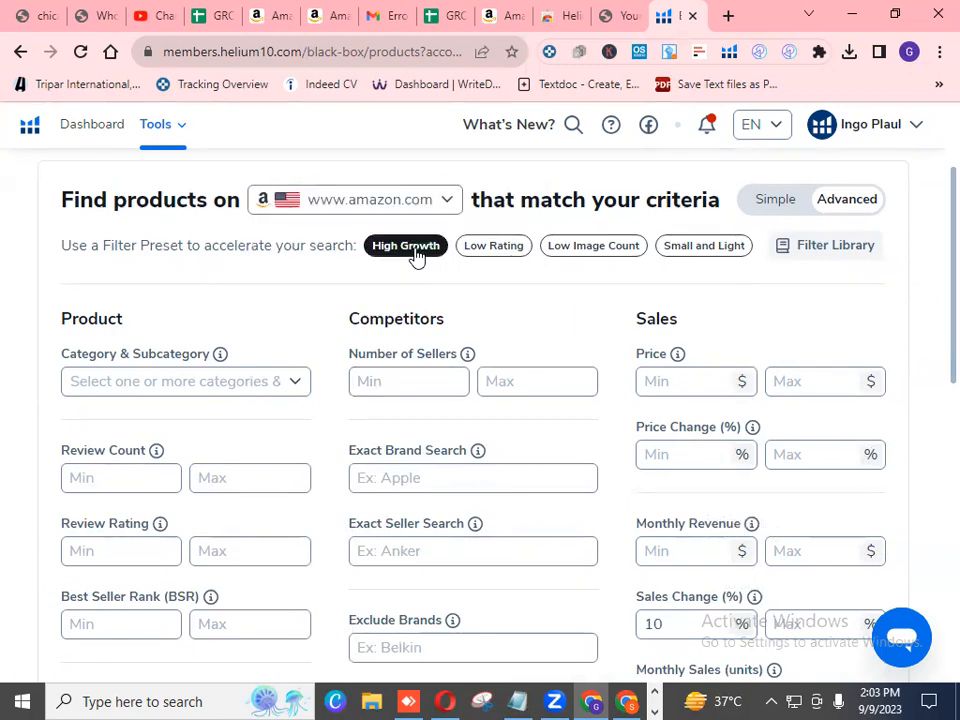
{"action": "left_click", "coordinate": [437, 386]}
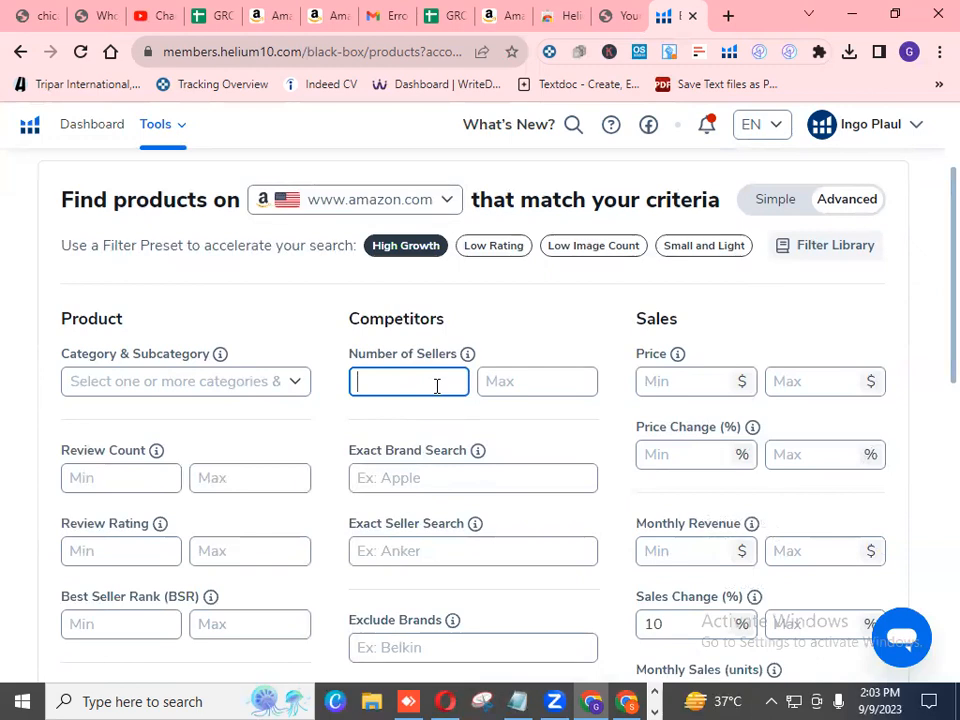
{"action": "type", "text": "5"}
{"action": "left_click", "coordinate": [515, 382]}
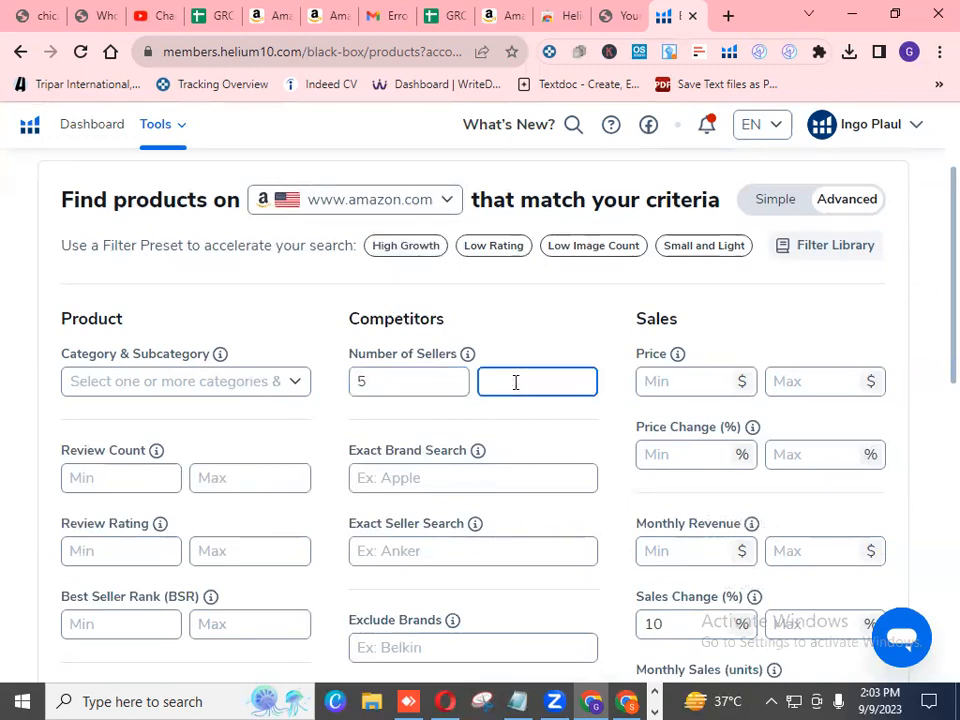
{"action": "type", "text": "25"}
Set the product price range to a minimum of $10 and a maximum of $50.
{"action": "left_click", "coordinate": [712, 382]}
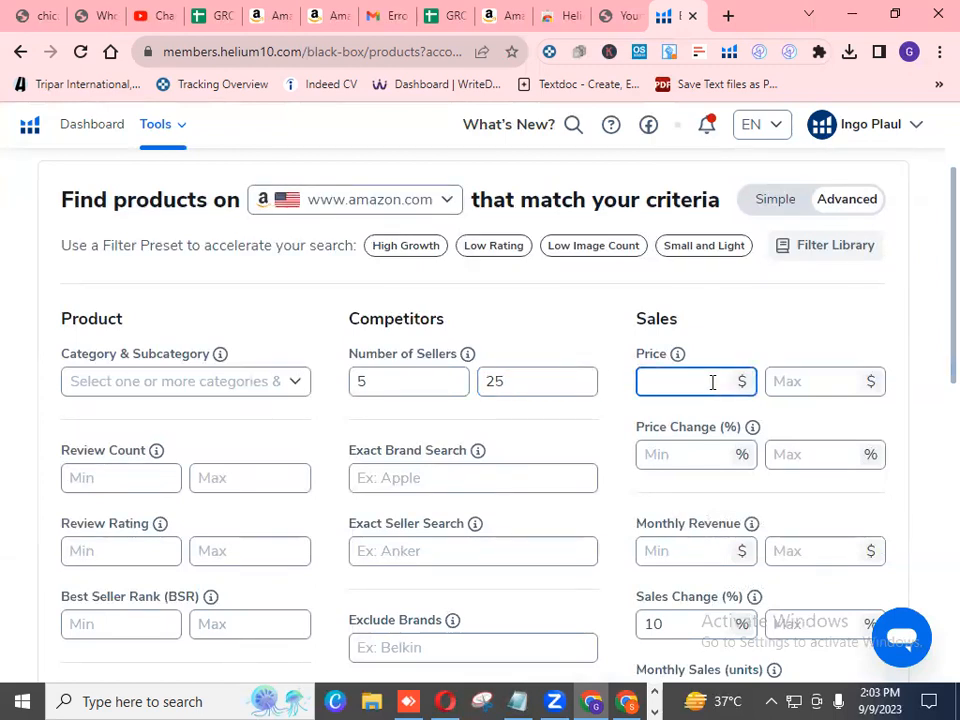
{"action": "type", "text": "10"}
{"action": "left_click", "coordinate": [824, 383]}
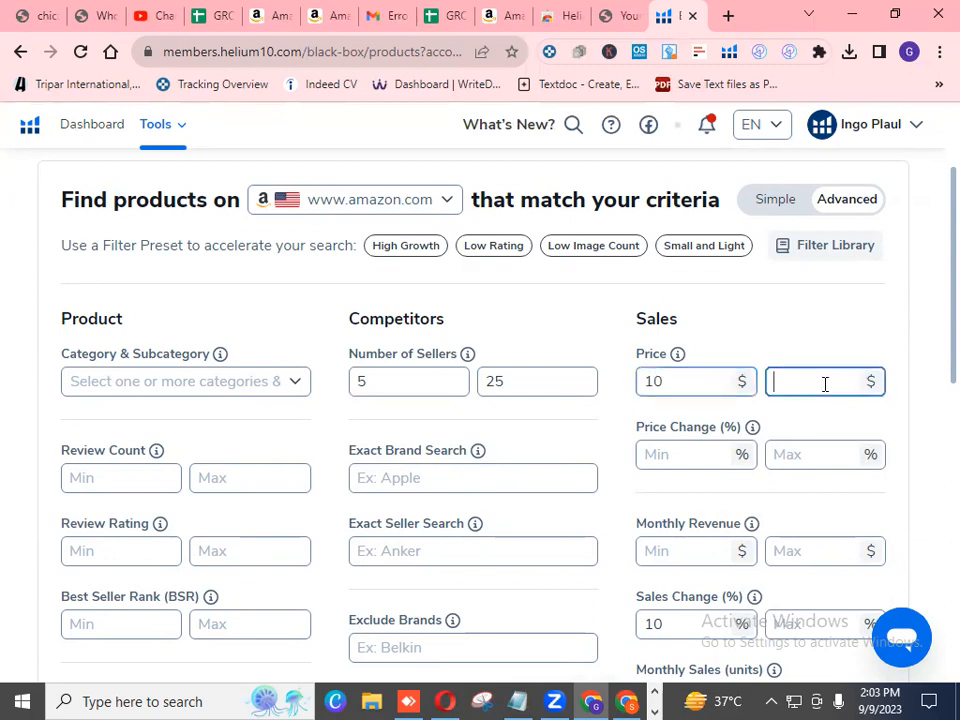
{"action": "type", "text": "50"}
{"action": "scroll", "coordinate": [823, 384], "scroll_direction": "down", "scroll_amount": 1}
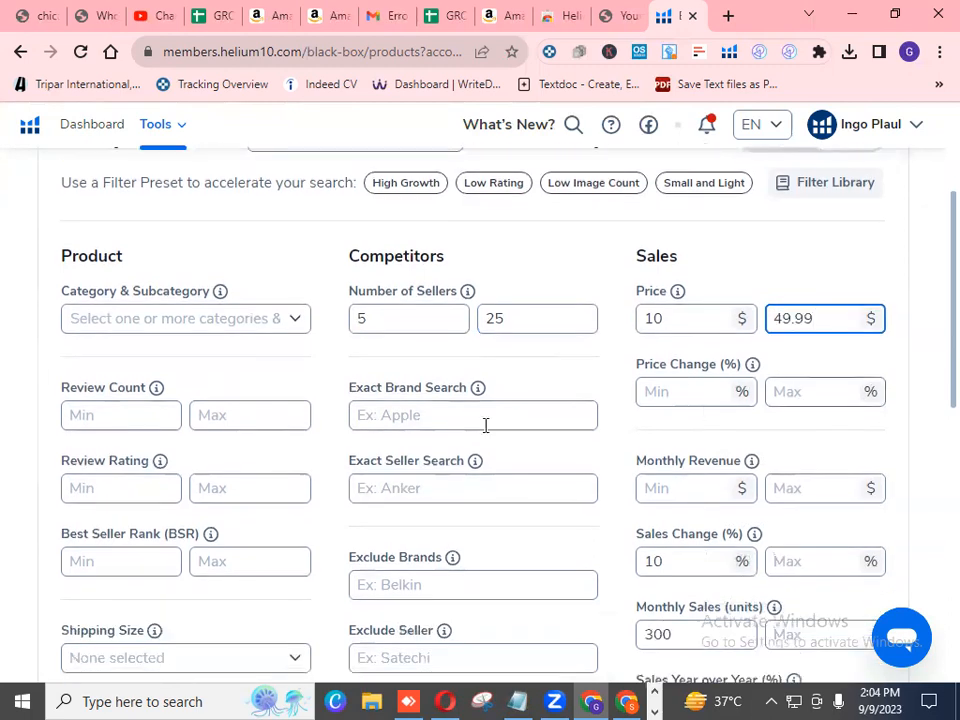
{"action": "left_click", "coordinate": [148, 412]}
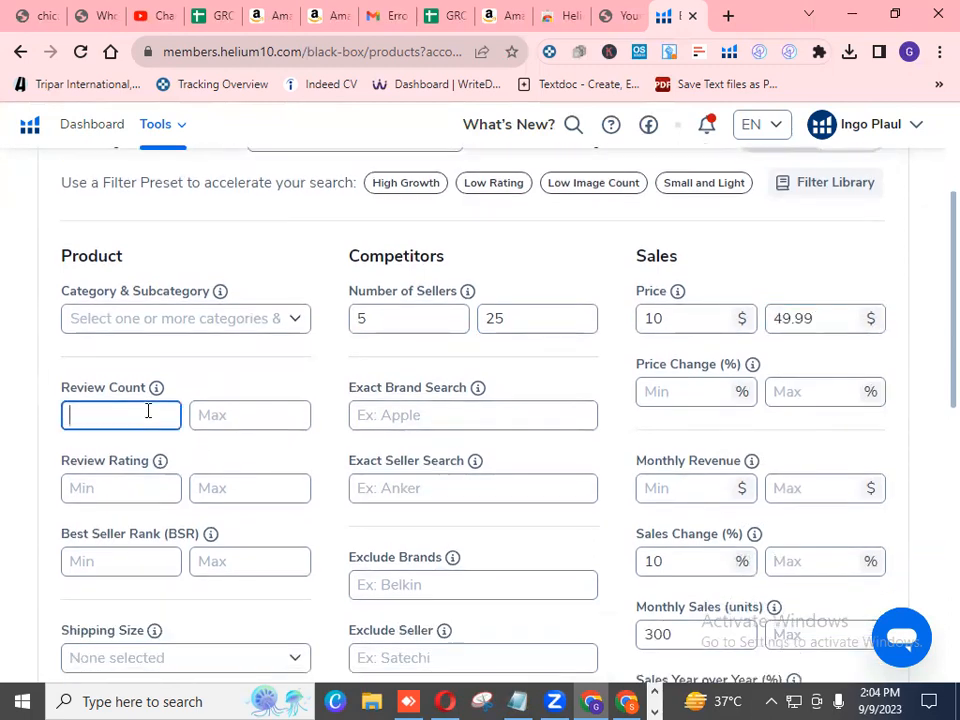
{"action": "left_click", "coordinate": [827, 318]}
{"action": "key", "text": "ctrl+a"}
{"action": "type", "text": "50"}
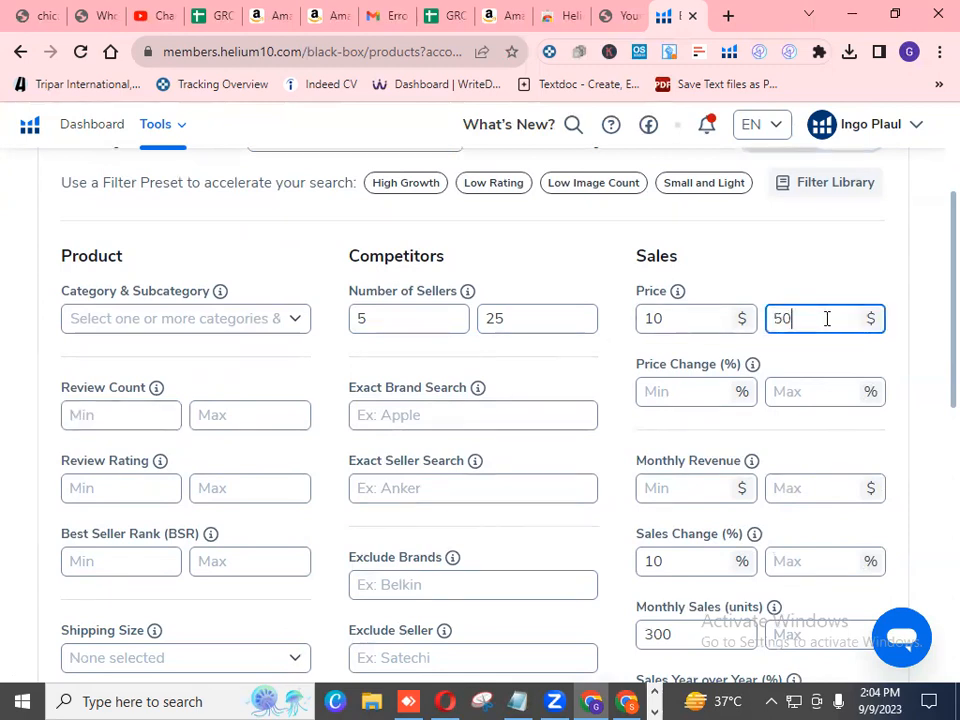
Set the minimum review count to 250 and the minimum review rating to 4.1.
{"action": "left_click", "coordinate": [122, 414]}
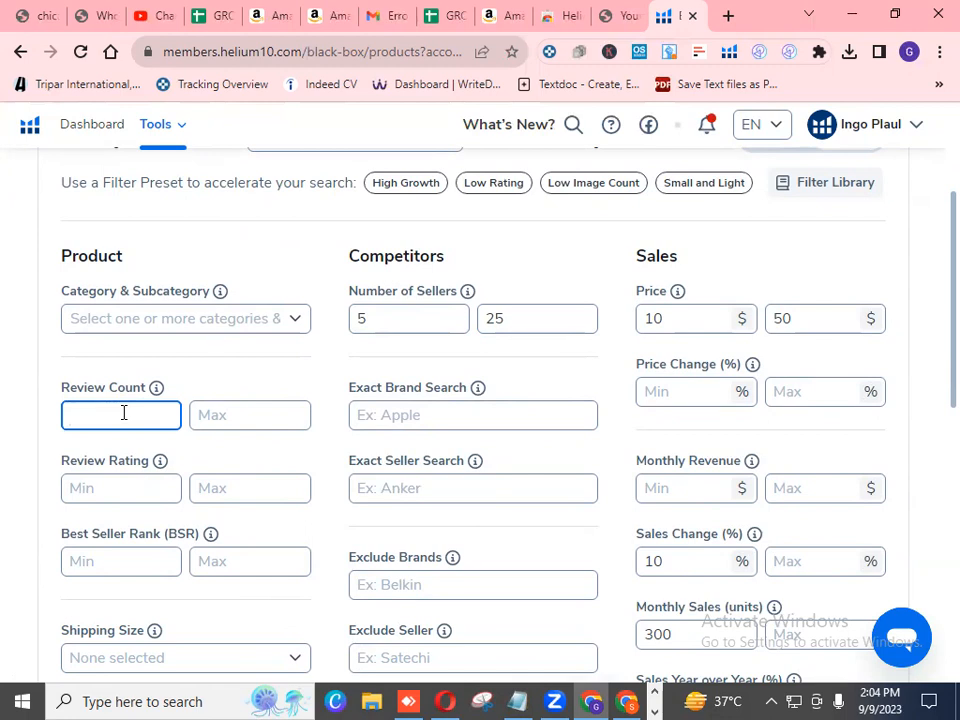
{"action": "type", "text": "250"}
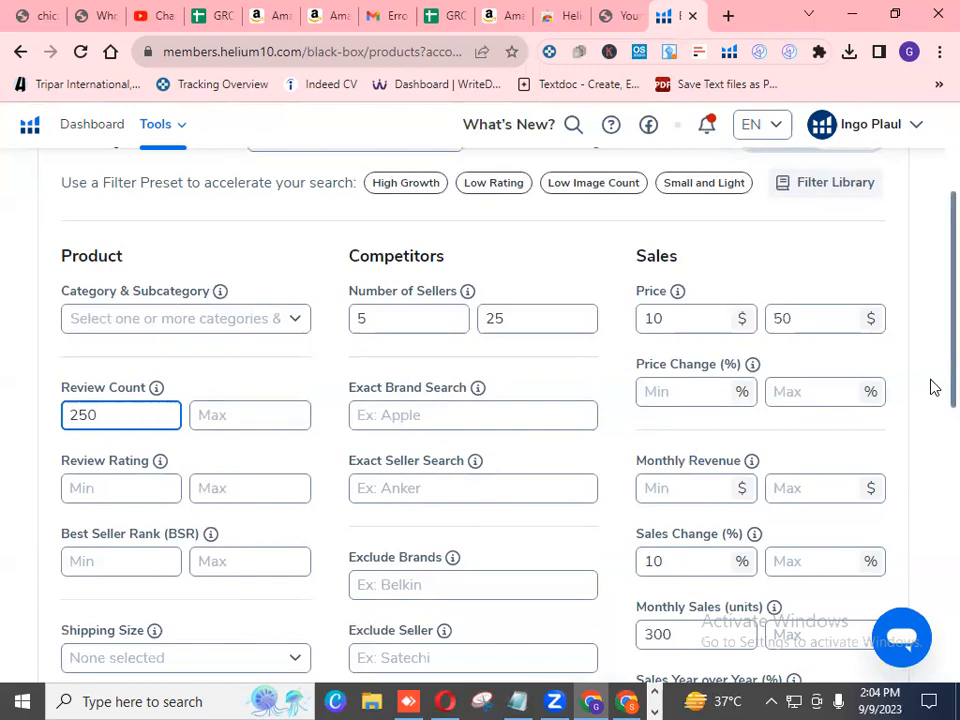
{"action": "scroll", "coordinate": [932, 389], "scroll_direction": "down", "scroll_amount": 1}
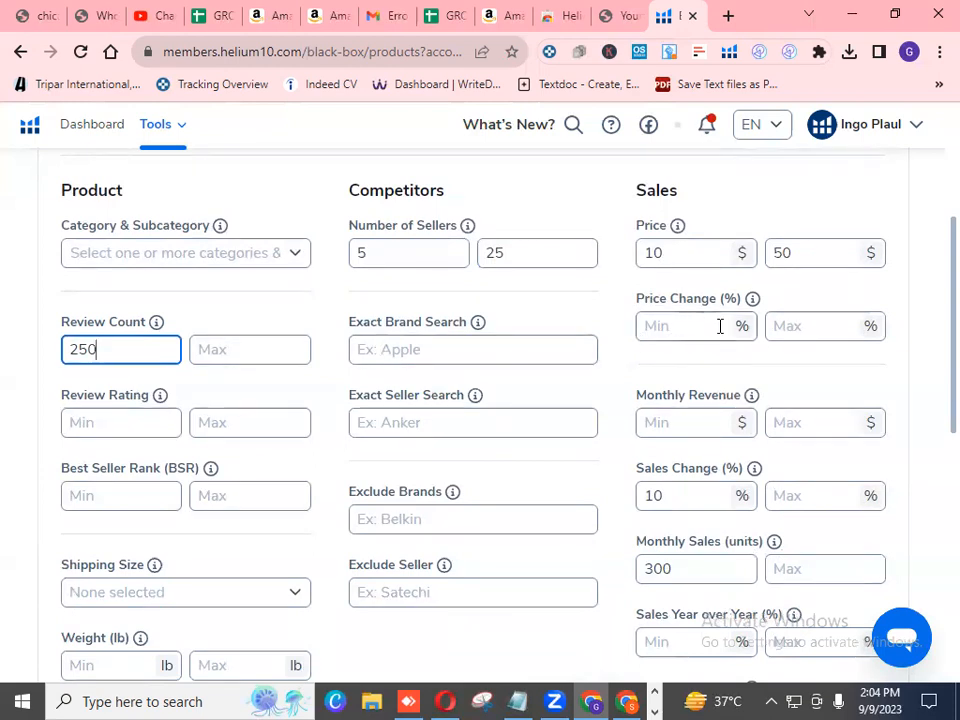
{"action": "left_click", "coordinate": [133, 423]}
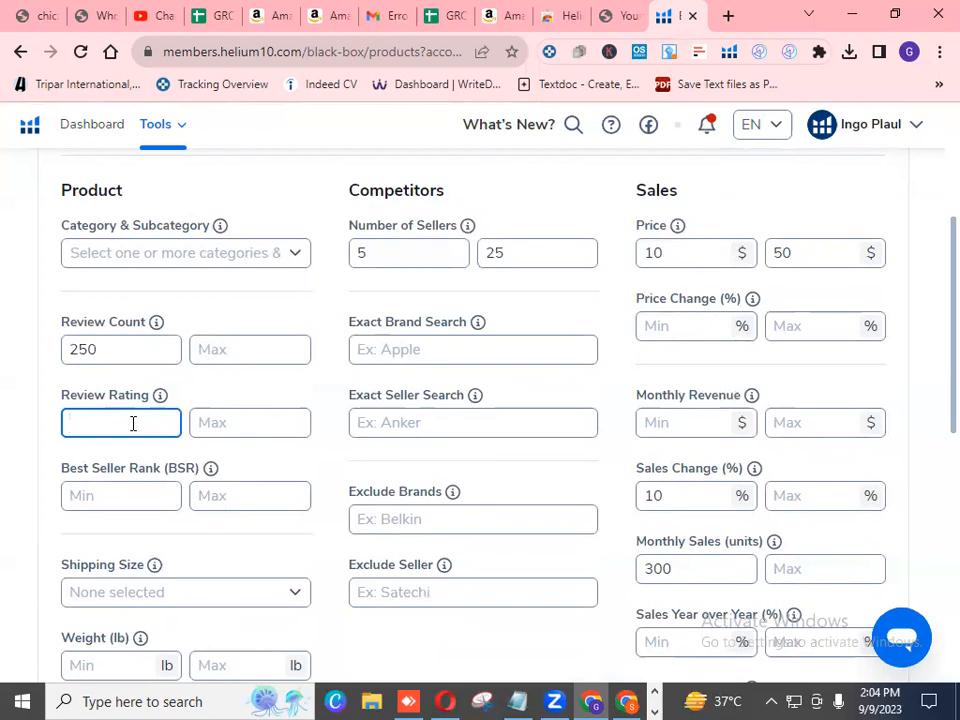
{"action": "type", "text": "4"}
{"action": "type", "text": ".2"}
{"action": "key", "text": "BackSpace"}
{"action": "type", "text": "1"}
Set the maximum Best Seller Rank (BSR) to 60000.
{"action": "scroll", "coordinate": [133, 423], "scroll_direction": "down", "scroll_amount": 1}
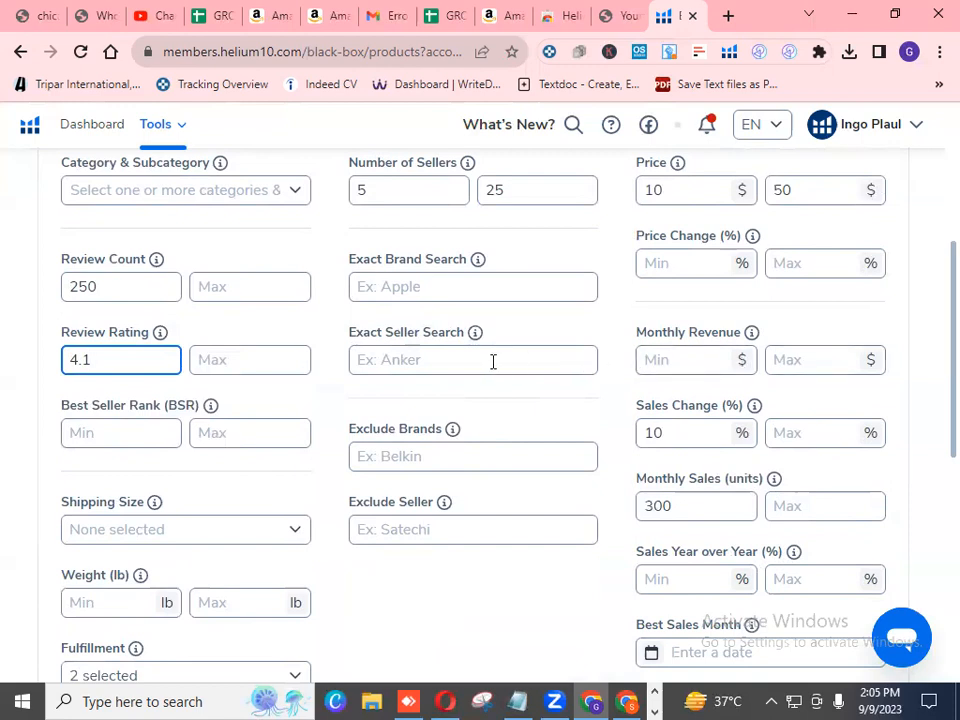
{"action": "left_click", "coordinate": [142, 435]}
{"action": "left_click", "coordinate": [268, 434]}
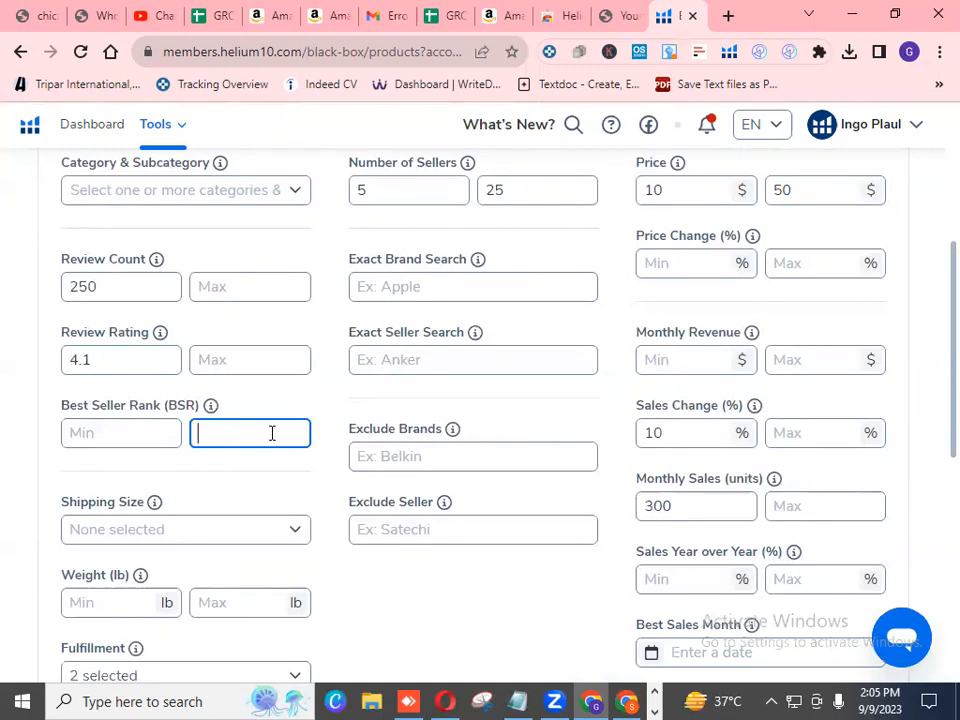
{"action": "type", "text": "60000"}
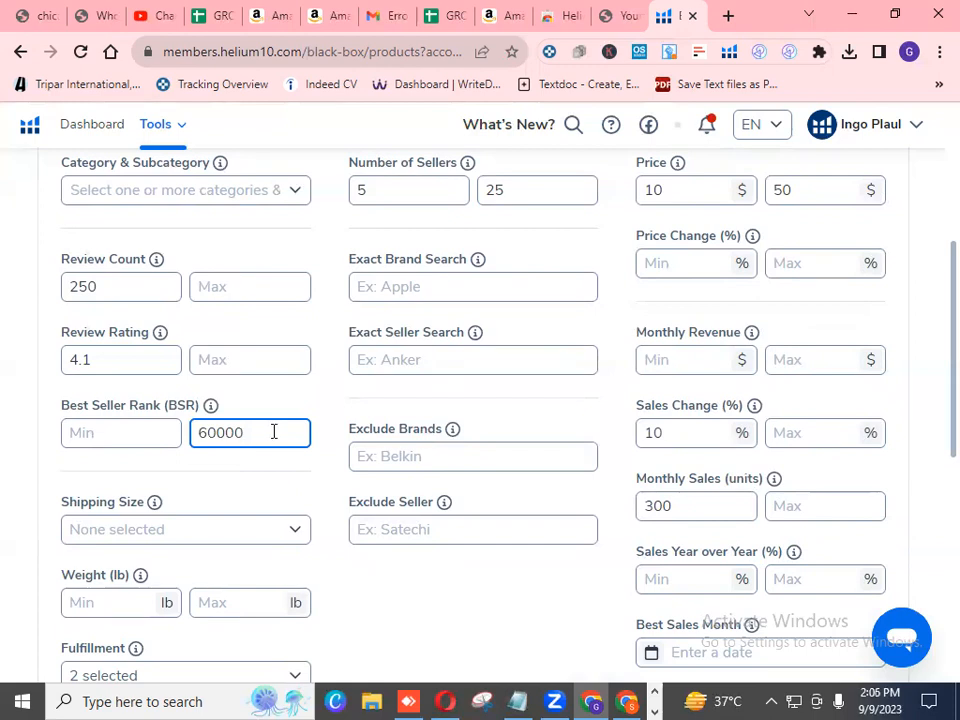
Include all six shipping sizes in the filter, from Small Standard-Size to Special Oversize.
{"action": "scroll", "coordinate": [274, 432], "scroll_direction": "down", "scroll_amount": 2}
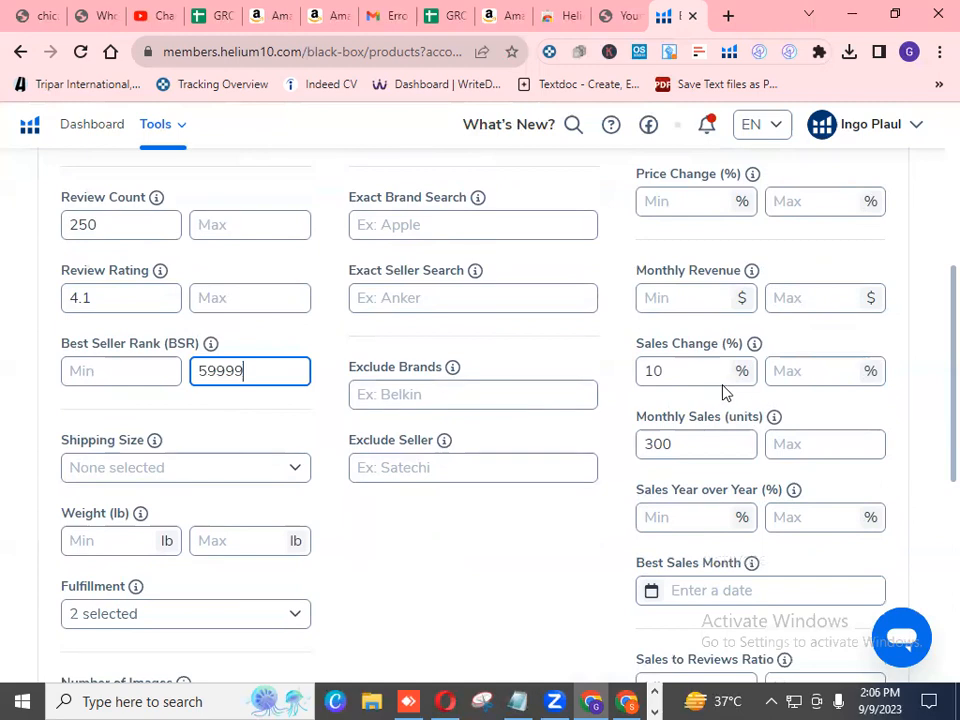
{"action": "left_click", "coordinate": [296, 470]}
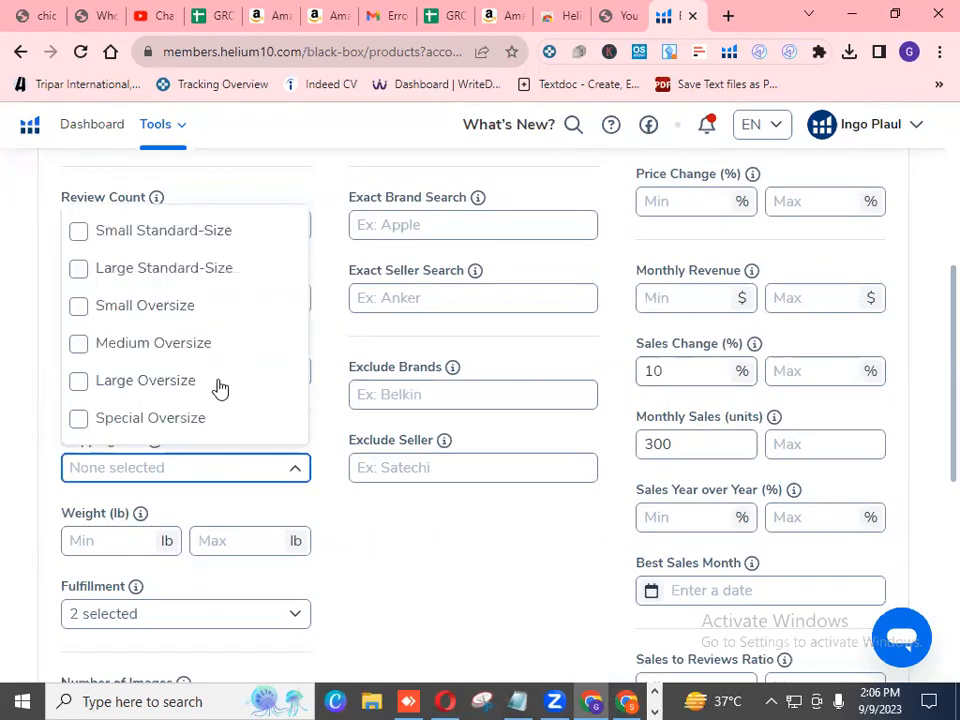
{"action": "left_click", "coordinate": [220, 235]}
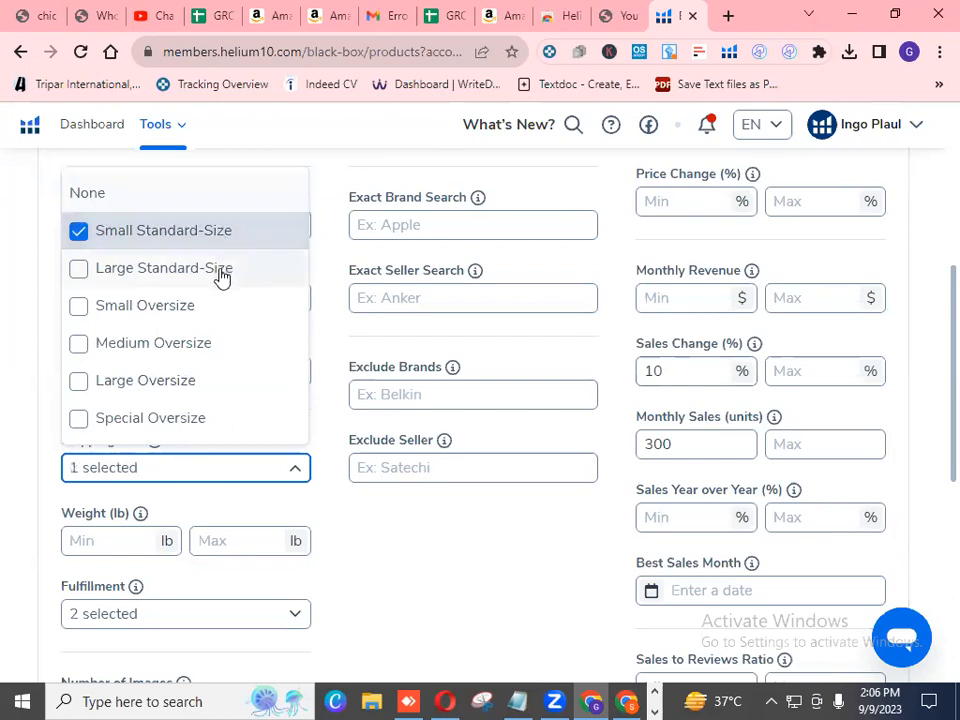
{"action": "left_click", "coordinate": [221, 270]}
{"action": "left_click", "coordinate": [221, 308]}
{"action": "left_click", "coordinate": [225, 352]}
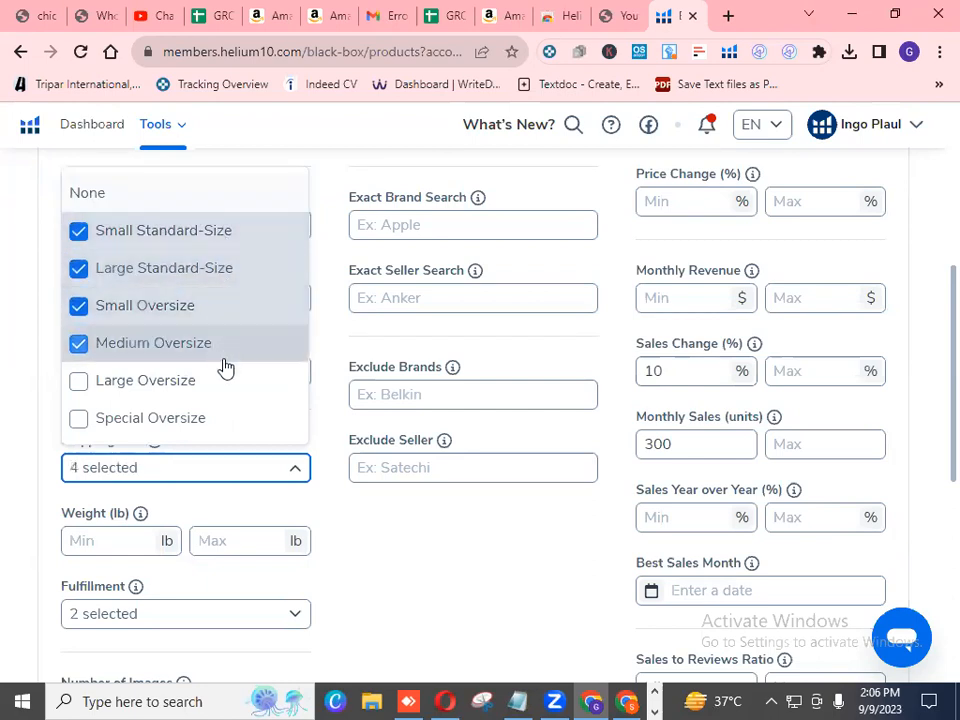
{"action": "left_click", "coordinate": [223, 388]}
{"action": "left_click", "coordinate": [227, 421]}
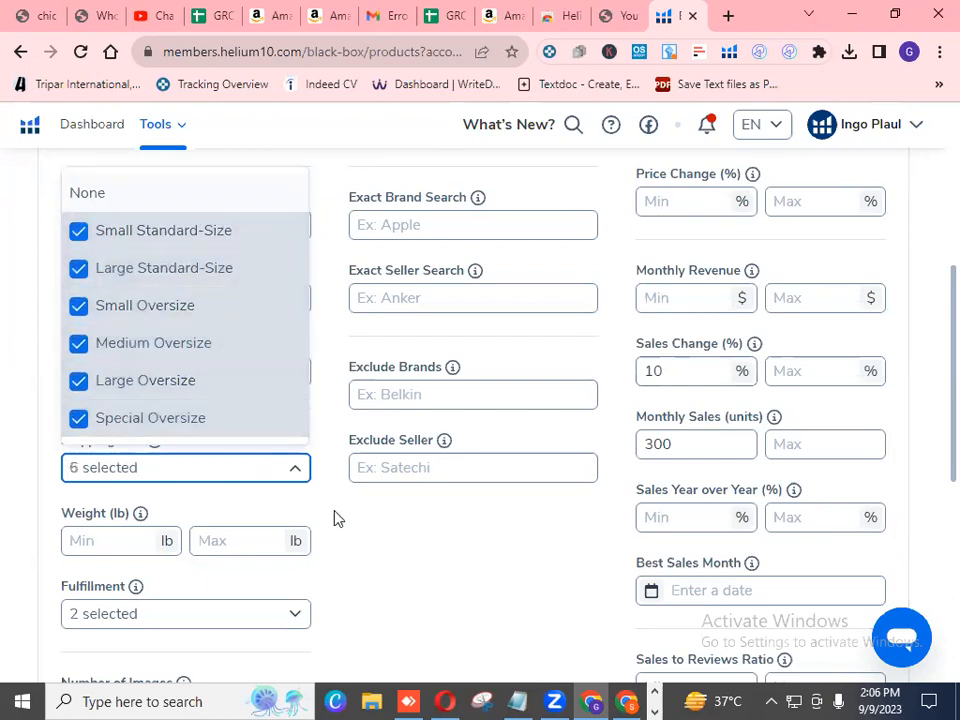
{"action": "left_click", "coordinate": [335, 518]}
{"action": "scroll", "coordinate": [356, 542], "scroll_direction": "down", "scroll_amount": 1}
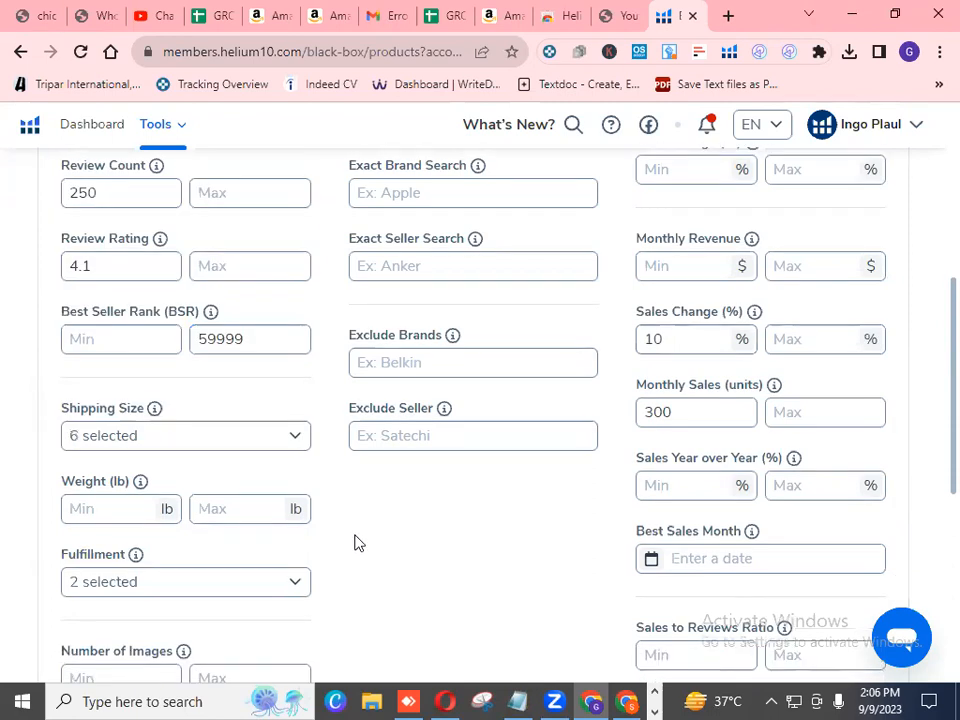
{"action": "scroll", "coordinate": [356, 542], "scroll_direction": "down", "scroll_amount": 1}
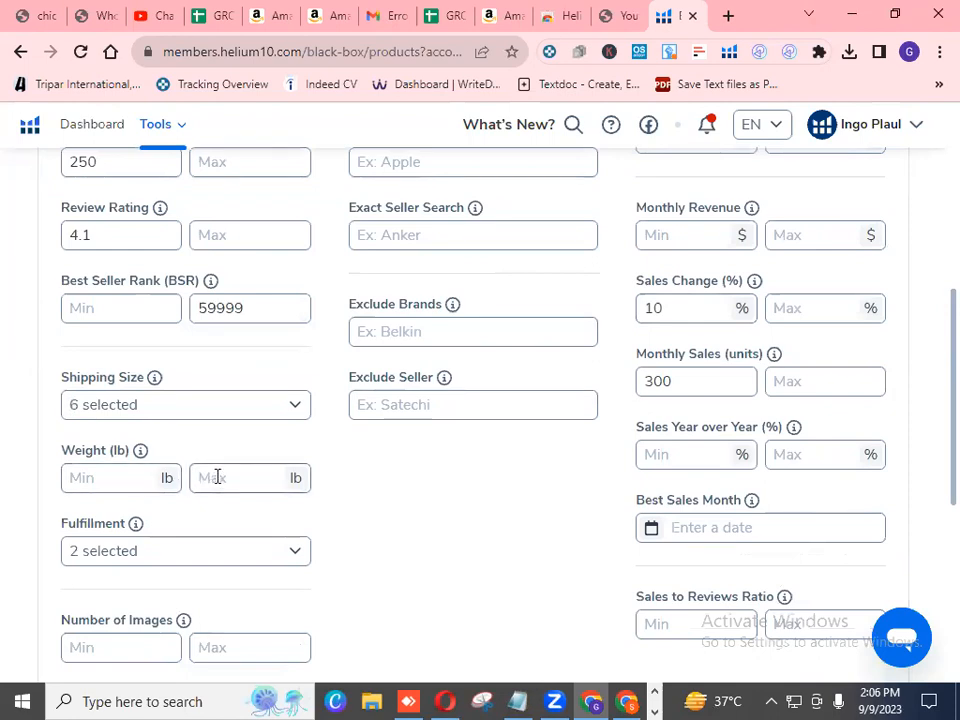
{"action": "scroll", "coordinate": [205, 478], "scroll_direction": "down", "scroll_amount": 1}
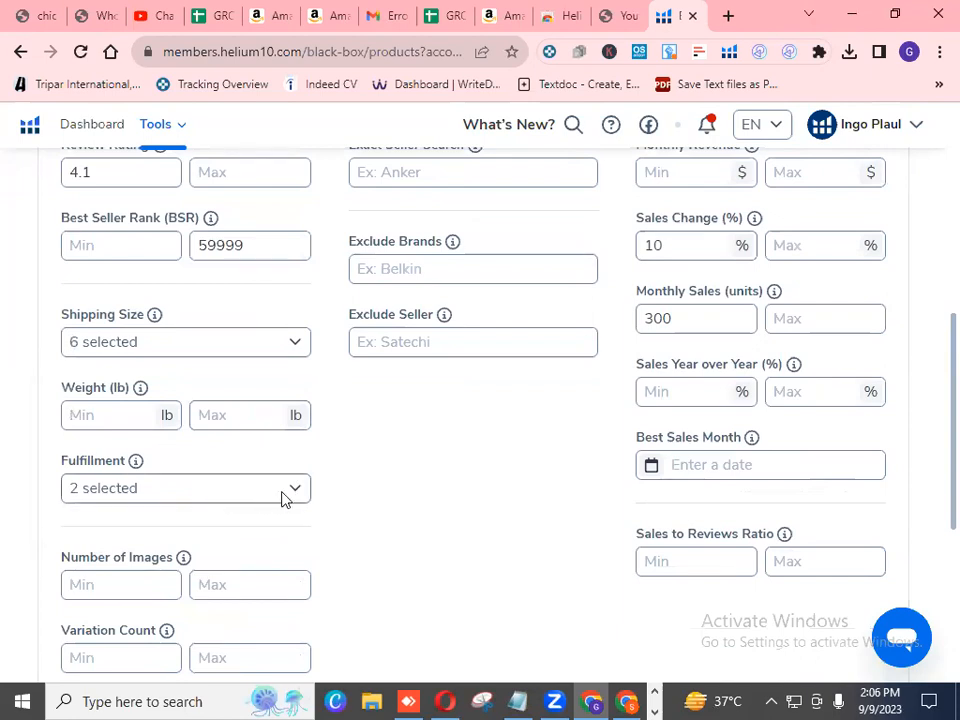
{"action": "left_click", "coordinate": [219, 418]}
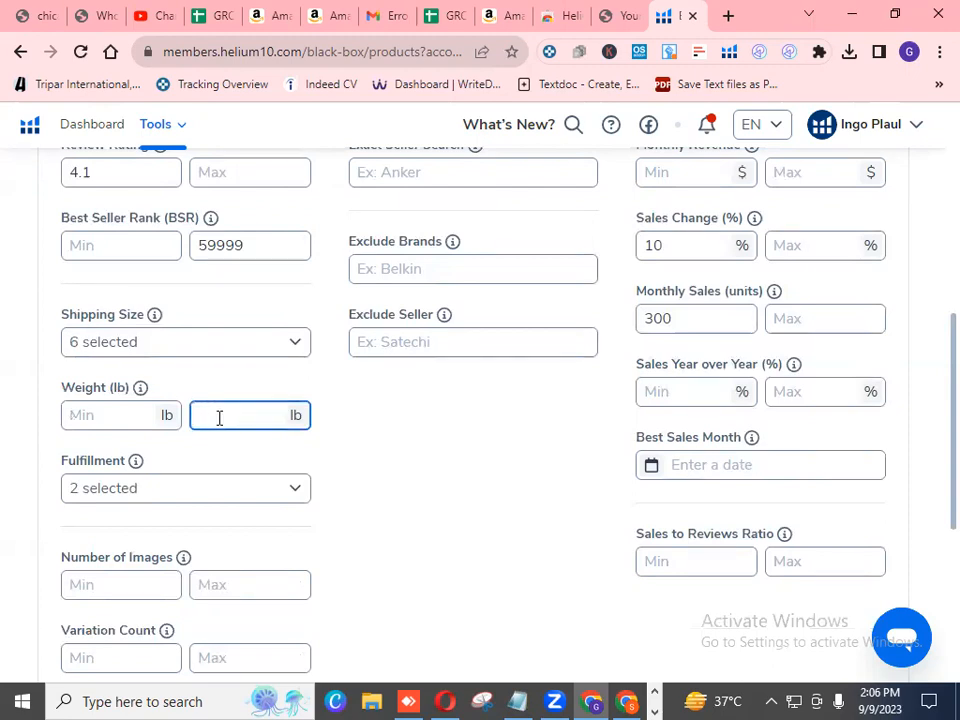
{"action": "type", "text": "3"}
{"action": "key", "text": "BackSpace"}
{"action": "scroll", "coordinate": [371, 497], "scroll_direction": "down", "scroll_amount": 1}
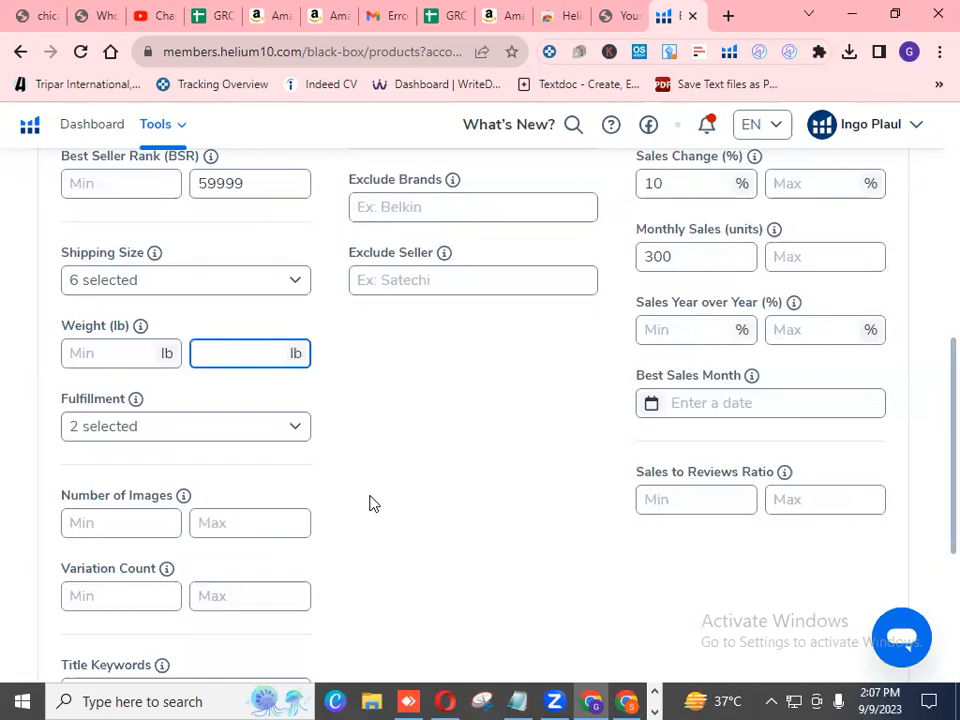
{"action": "left_click", "coordinate": [298, 429]}
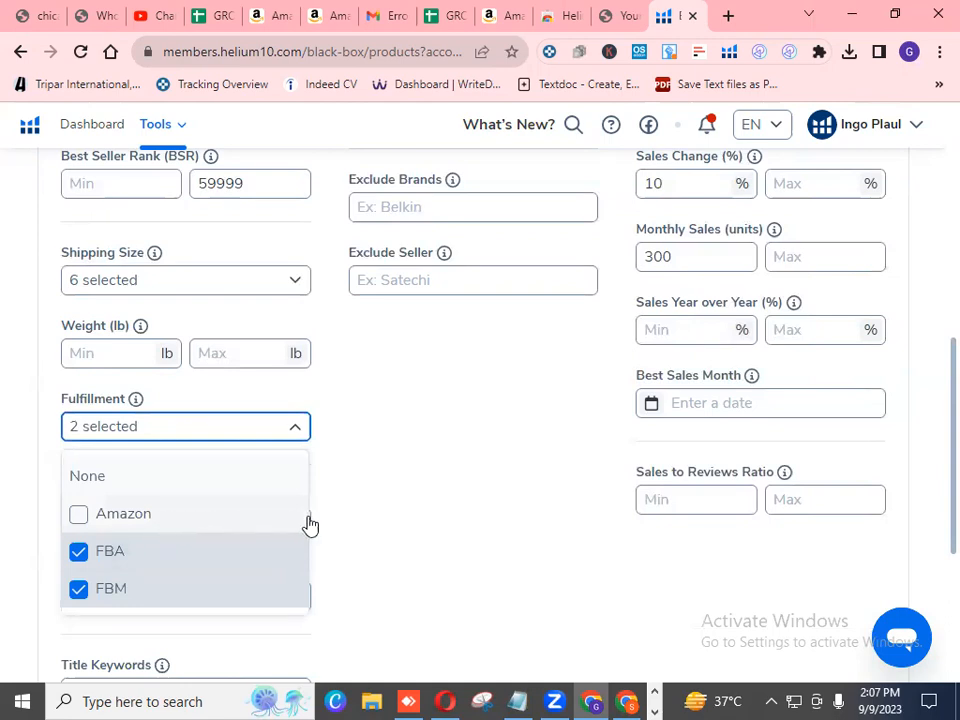
{"action": "left_click", "coordinate": [377, 519]}
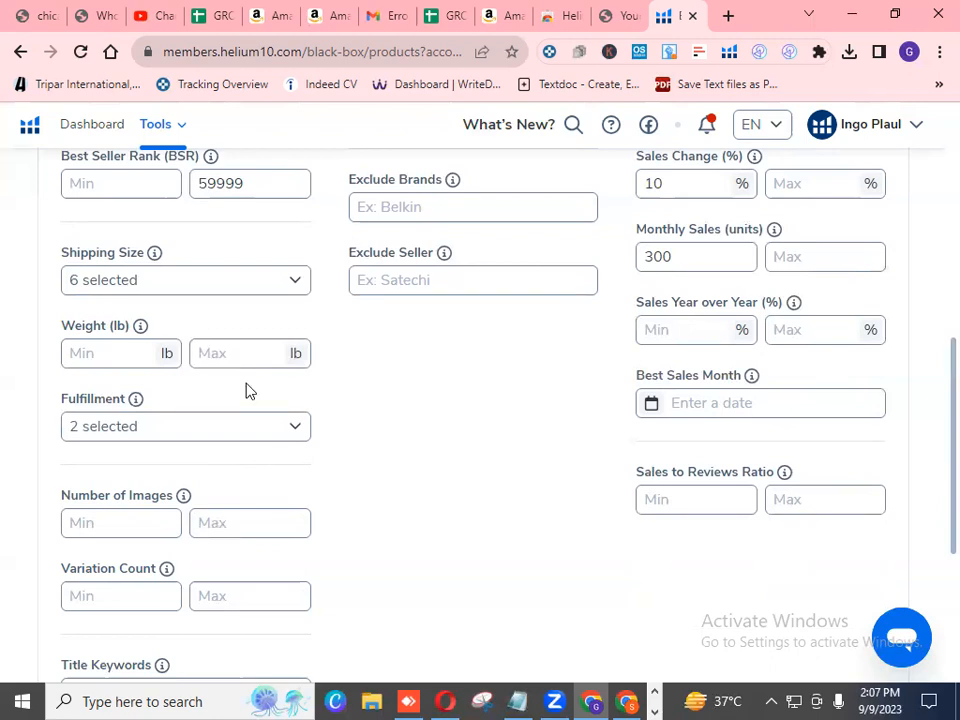
Set the minimum monthly sales to 1500 units.
{"action": "left_click", "coordinate": [676, 256]}
{"action": "key", "text": "BackSpace"}
{"action": "key", "text": "BackSpace"}
{"action": "key", "text": "BackSpace"}
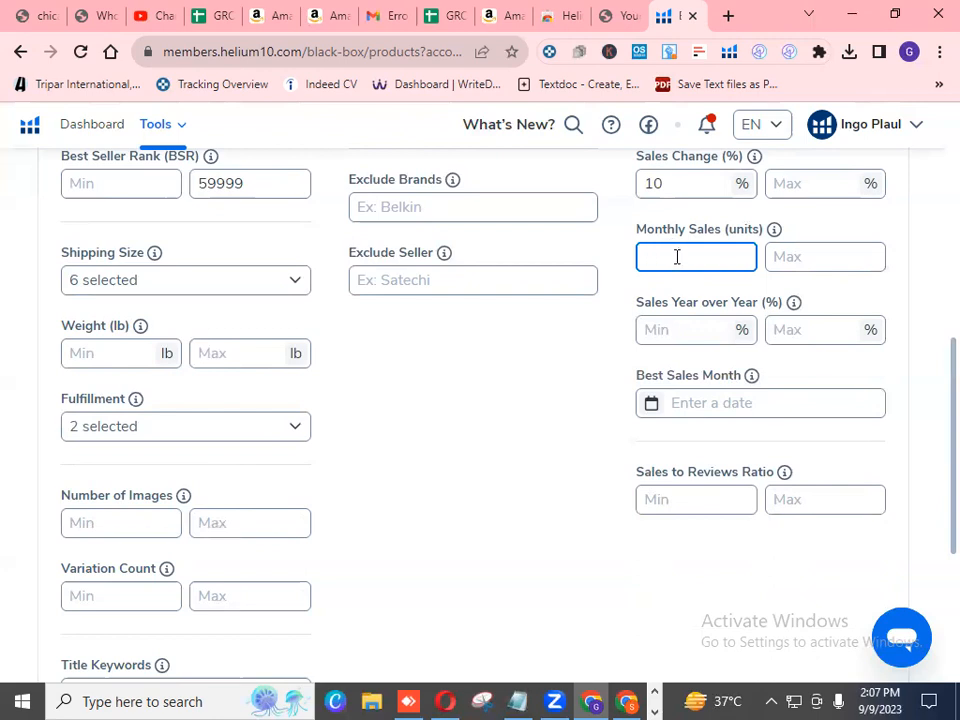
{"action": "type", "text": "1500"}
{"action": "scroll", "coordinate": [683, 257], "scroll_direction": "down", "scroll_amount": 2}
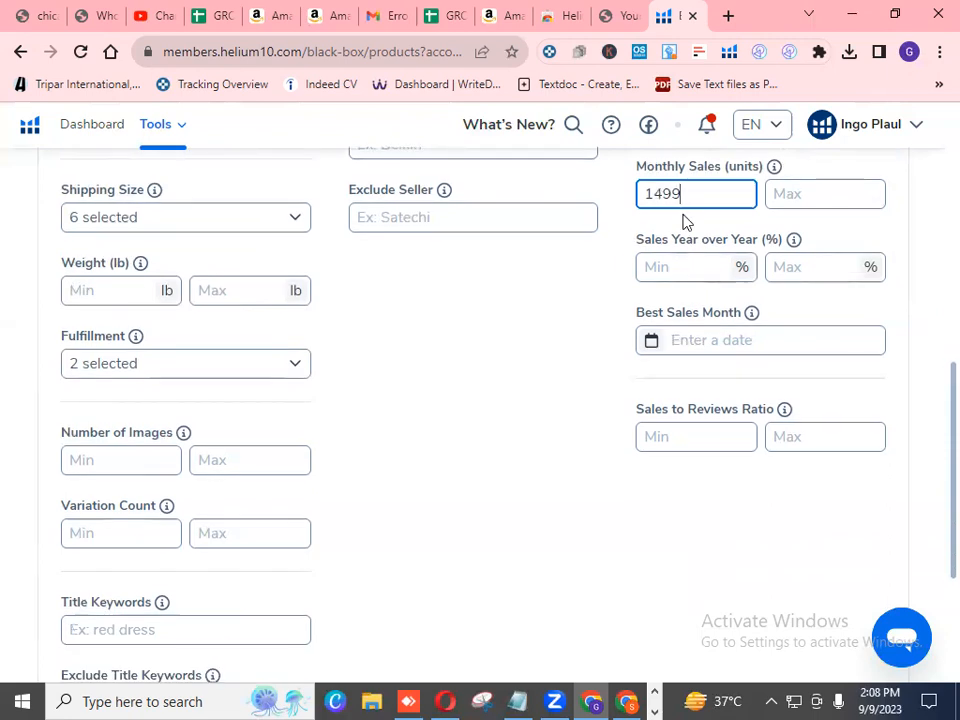
{"action": "scroll", "coordinate": [685, 199], "scroll_direction": "up", "scroll_amount": 1}
{"action": "scroll", "coordinate": [664, 240], "scroll_direction": "up", "scroll_amount": 3}
{"action": "scroll", "coordinate": [665, 238], "scroll_direction": "up", "scroll_amount": 4}
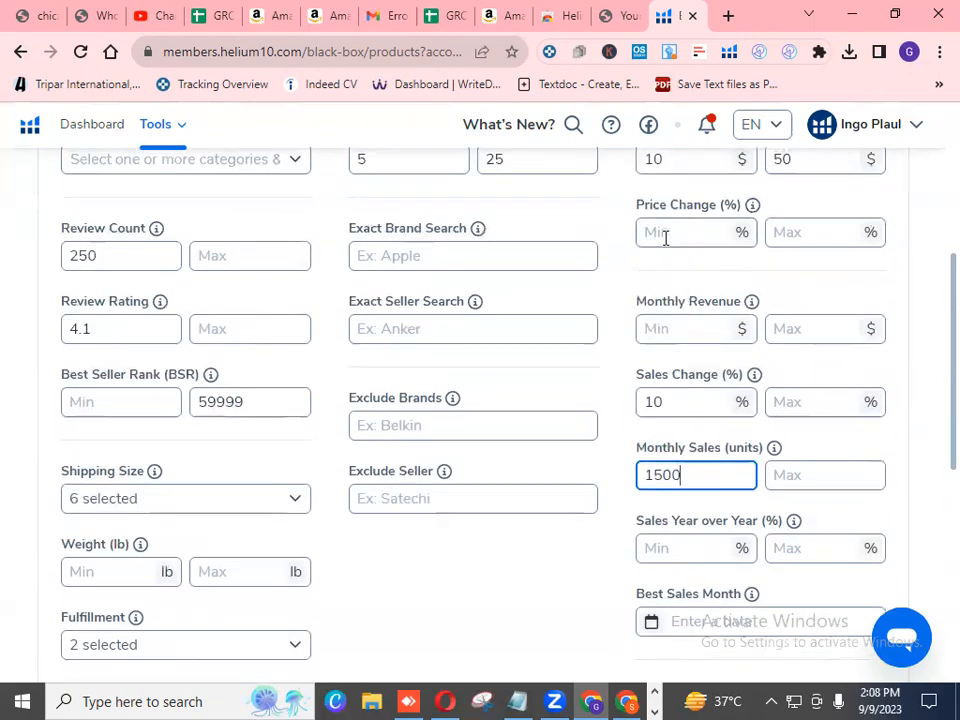
Set the variation count to a minimum of 1 and a maximum of 4.
{"action": "scroll", "coordinate": [665, 238], "scroll_direction": "down", "scroll_amount": 5}
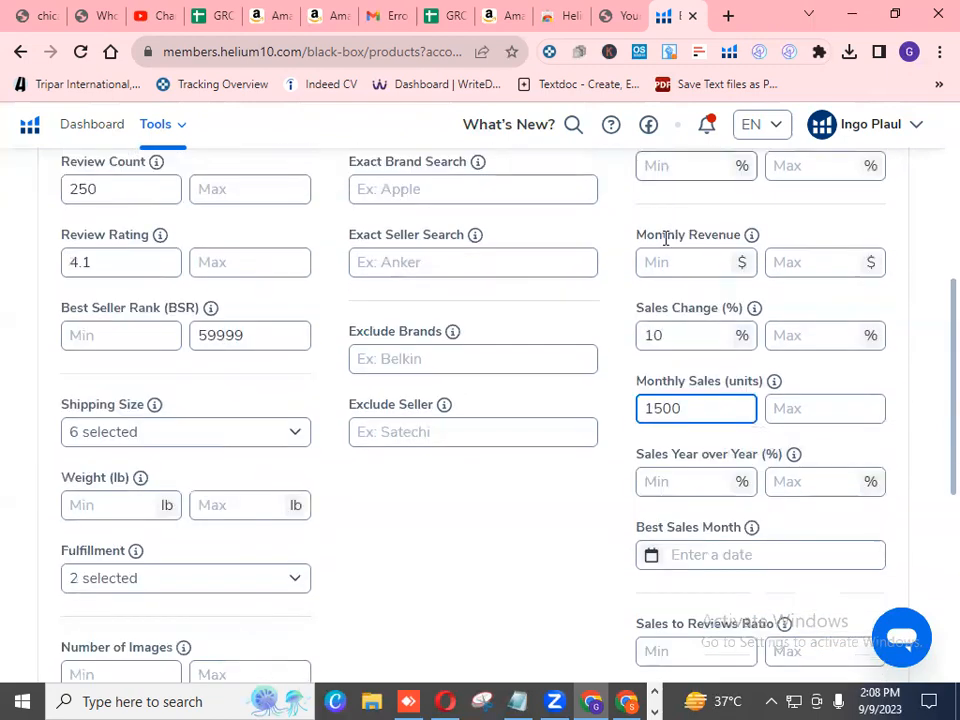
{"action": "scroll", "coordinate": [665, 238], "scroll_direction": "down", "scroll_amount": 3}
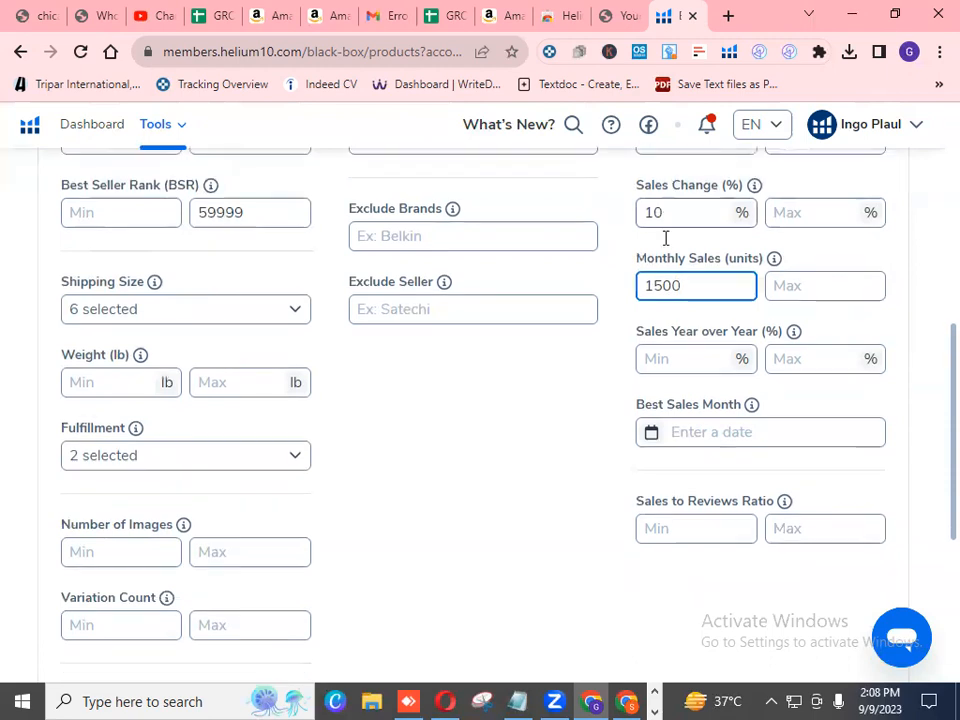
{"action": "scroll", "coordinate": [640, 250], "scroll_direction": "down", "scroll_amount": 1}
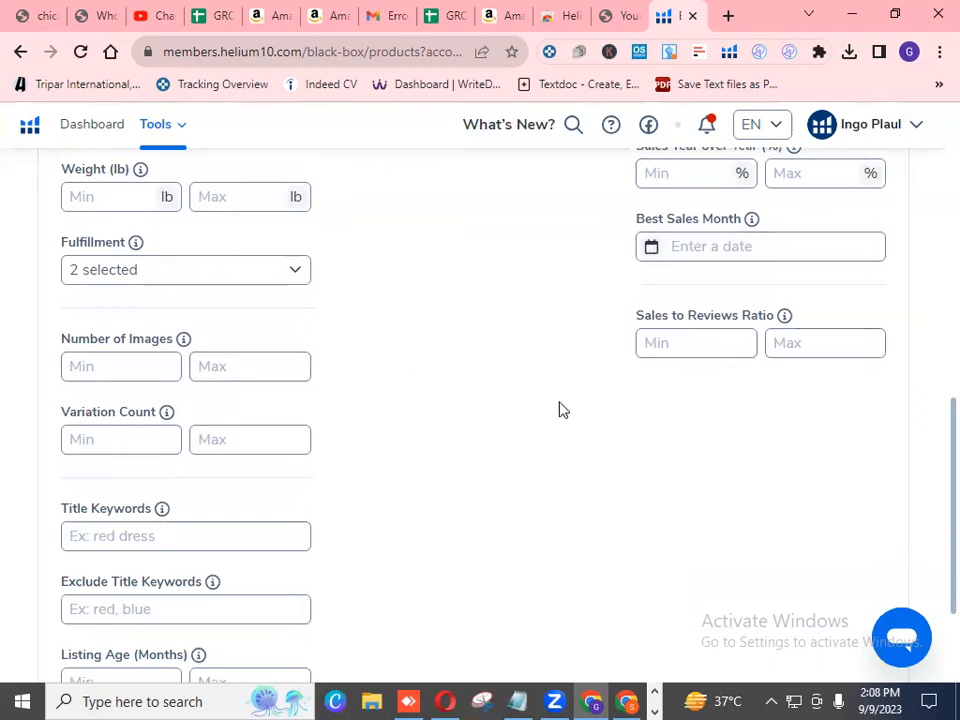
{"action": "scroll", "coordinate": [420, 435], "scroll_direction": "down", "scroll_amount": 1}
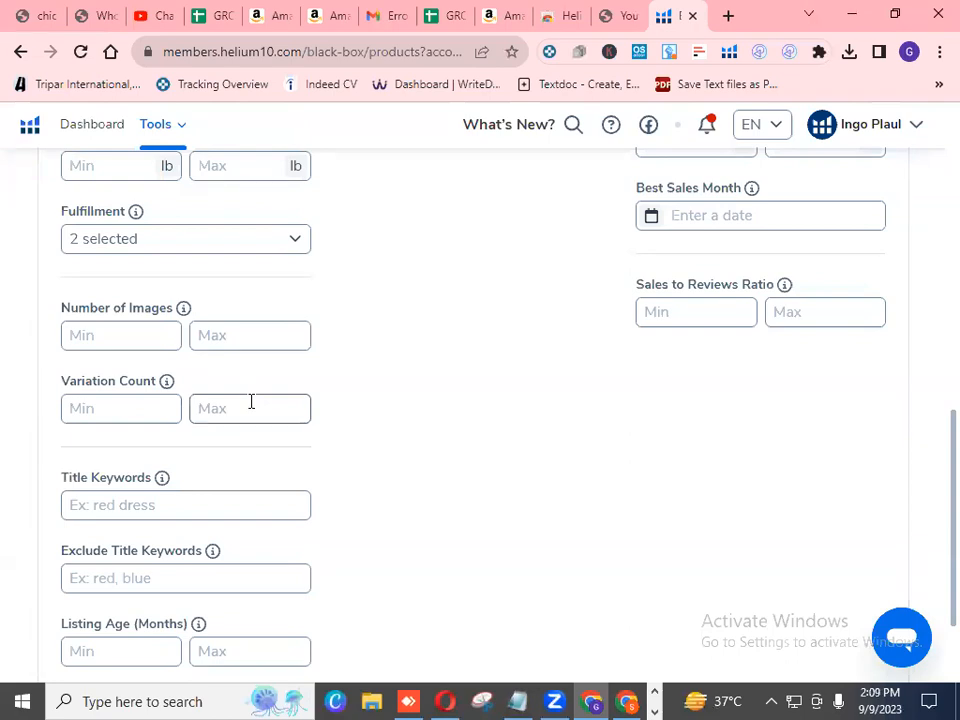
{"action": "left_click", "coordinate": [165, 410]}
{"action": "type", "text": "1"}
{"action": "left_click", "coordinate": [260, 401]}
{"action": "type", "text": "4"}
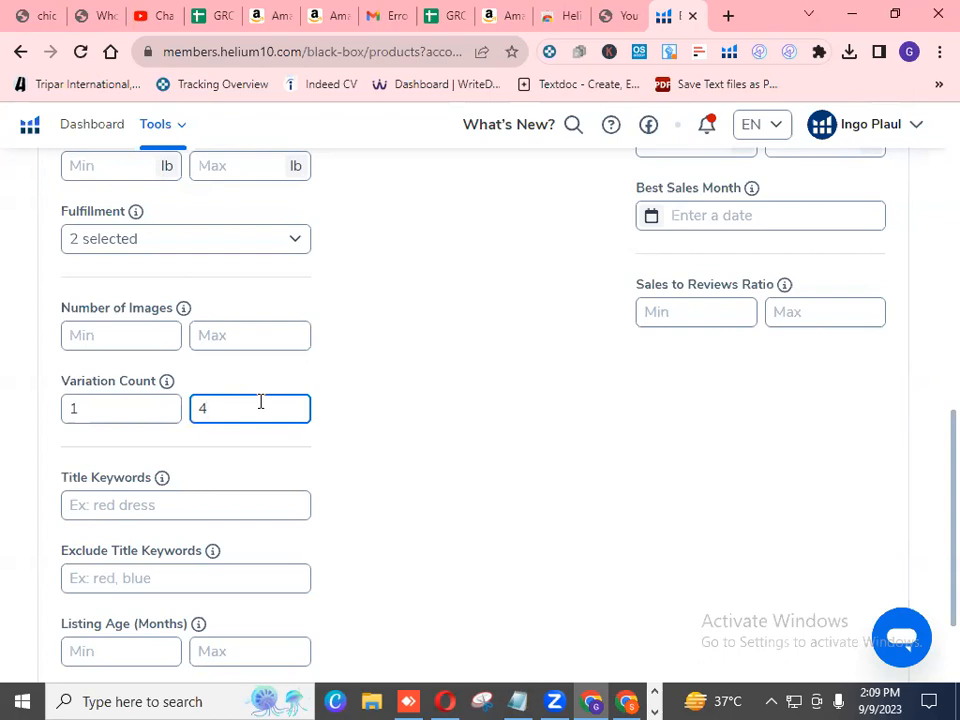
Set the minimum review rating to 4.2 and the maximum Best Seller Rank (BSR) to 60000.
{"action": "scroll", "coordinate": [503, 415], "scroll_direction": "down", "scroll_amount": 1}
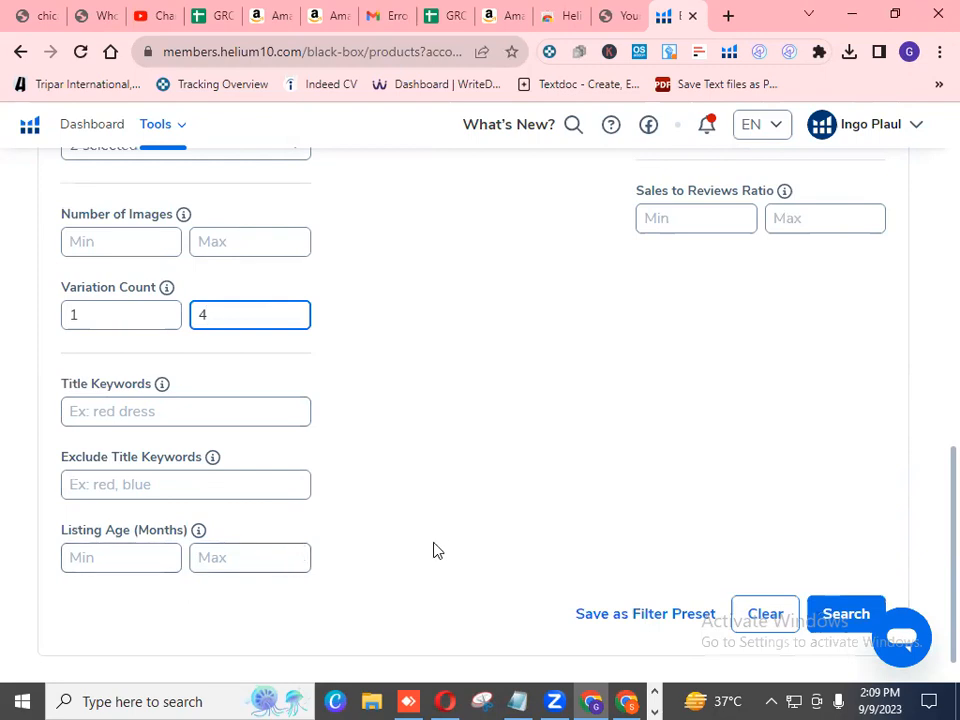
{"action": "scroll", "coordinate": [436, 550], "scroll_direction": "up", "scroll_amount": 3}
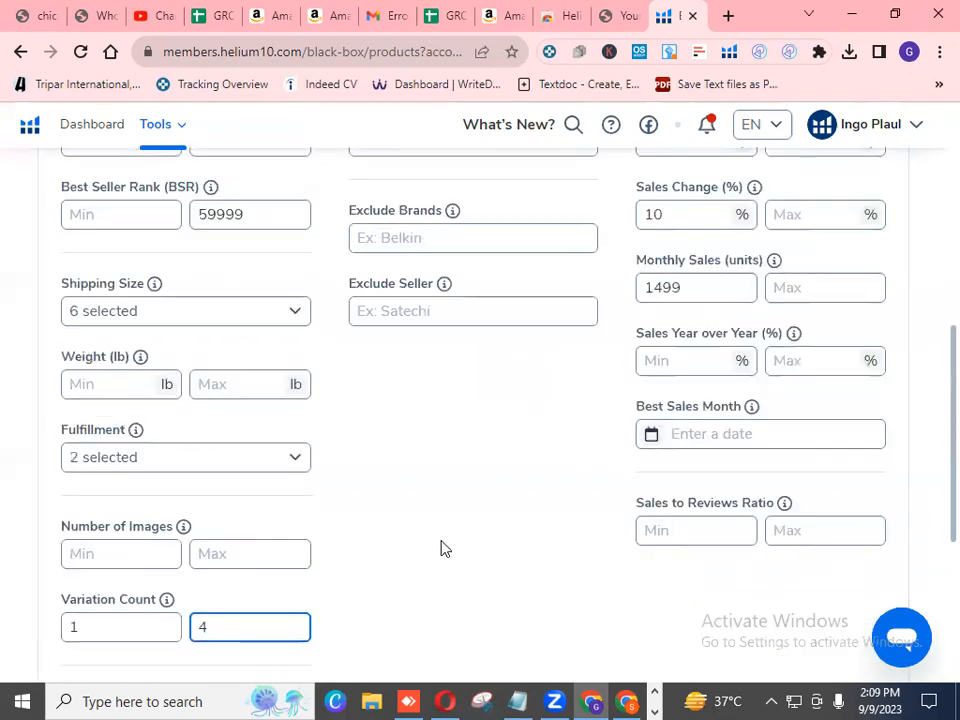
{"action": "scroll", "coordinate": [441, 546], "scroll_direction": "up", "scroll_amount": 4}
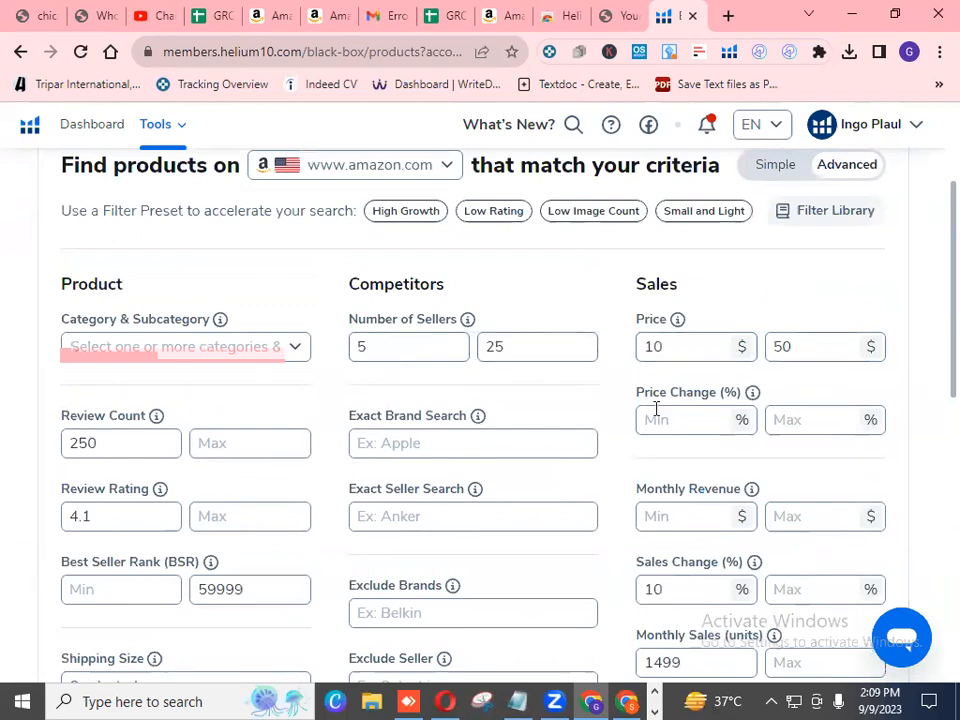
{"action": "scroll", "coordinate": [104, 448], "scroll_direction": "down", "scroll_amount": 1}
{"action": "left_click", "coordinate": [104, 452]}
{"action": "key", "text": "BackSpace"}
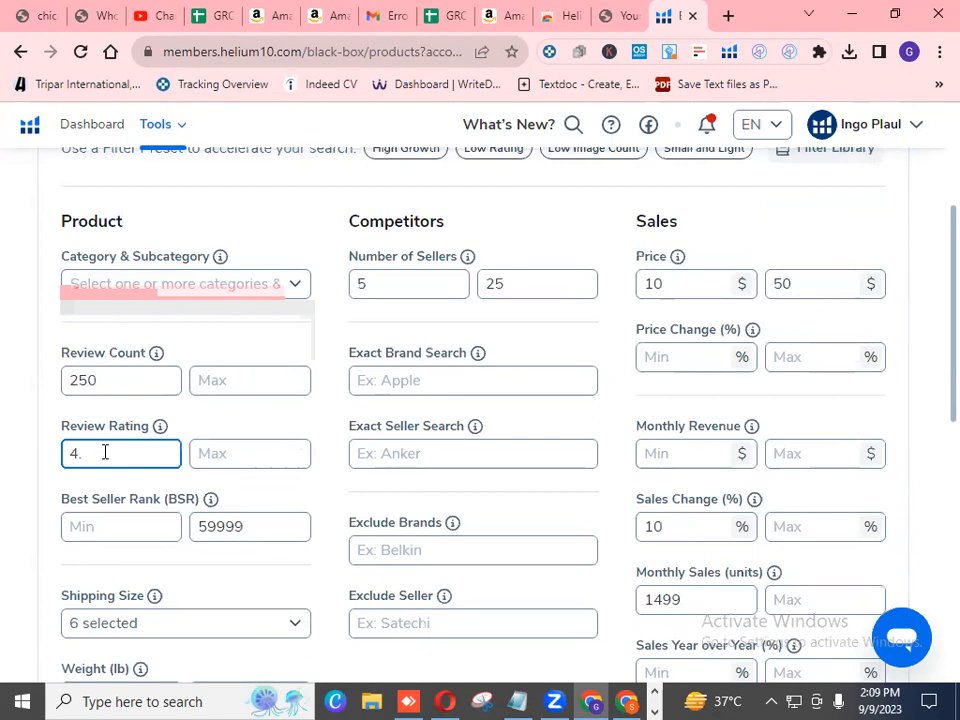
{"action": "type", "text": "2"}
{"action": "key", "text": "BackSpace"}
{"action": "key", "text": "BackSpace"}
{"action": "scroll", "coordinate": [104, 455], "scroll_direction": "down", "scroll_amount": 2}
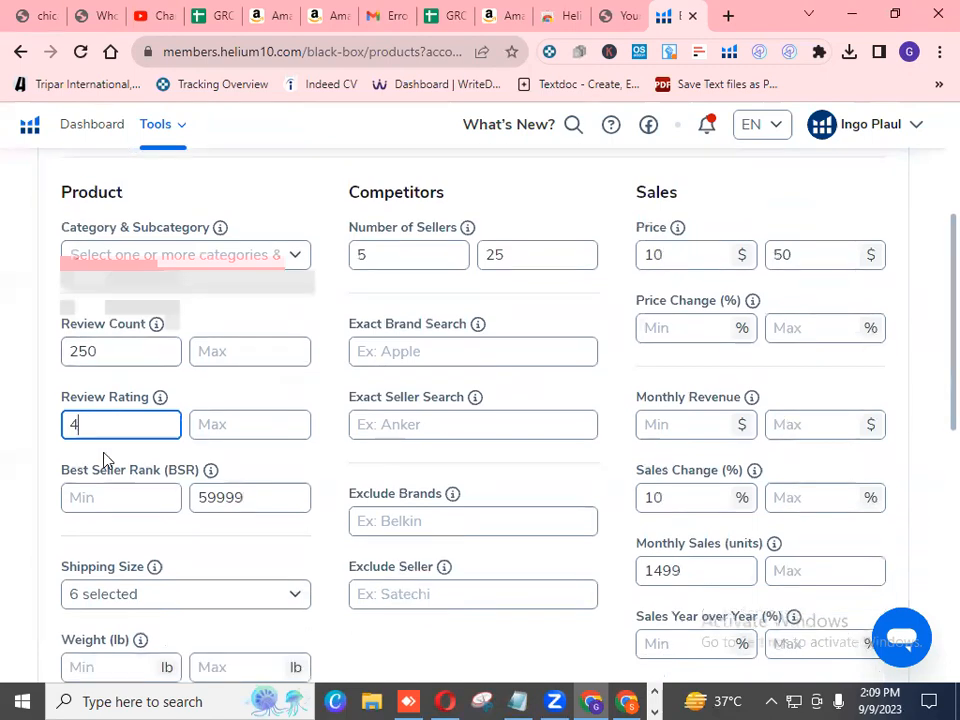
{"action": "left_click", "coordinate": [243, 432]}
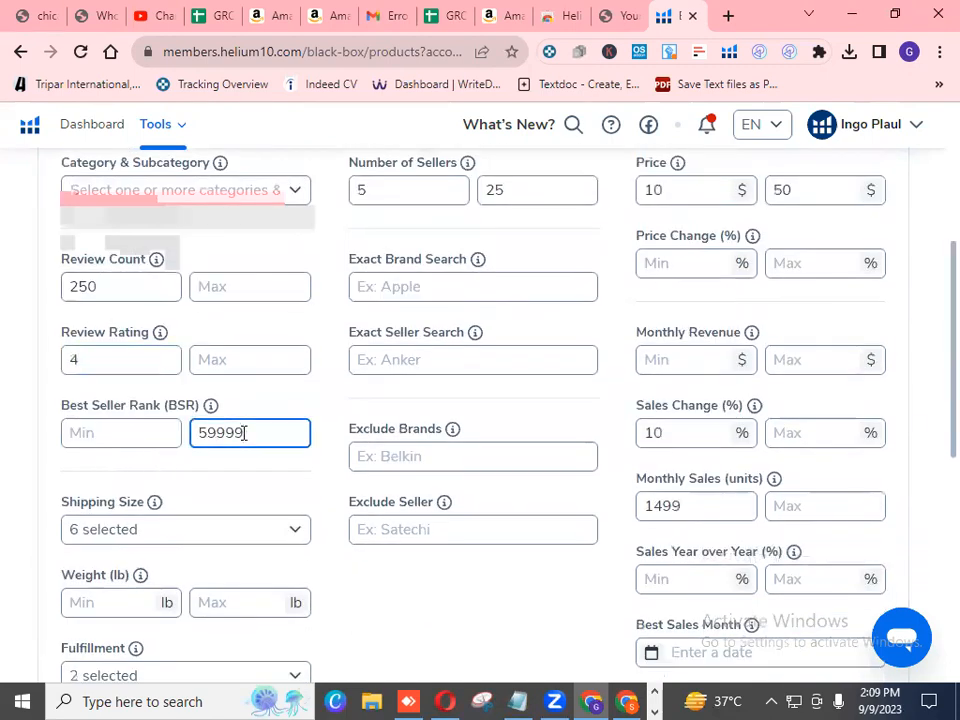
{"action": "key", "text": "Up"}
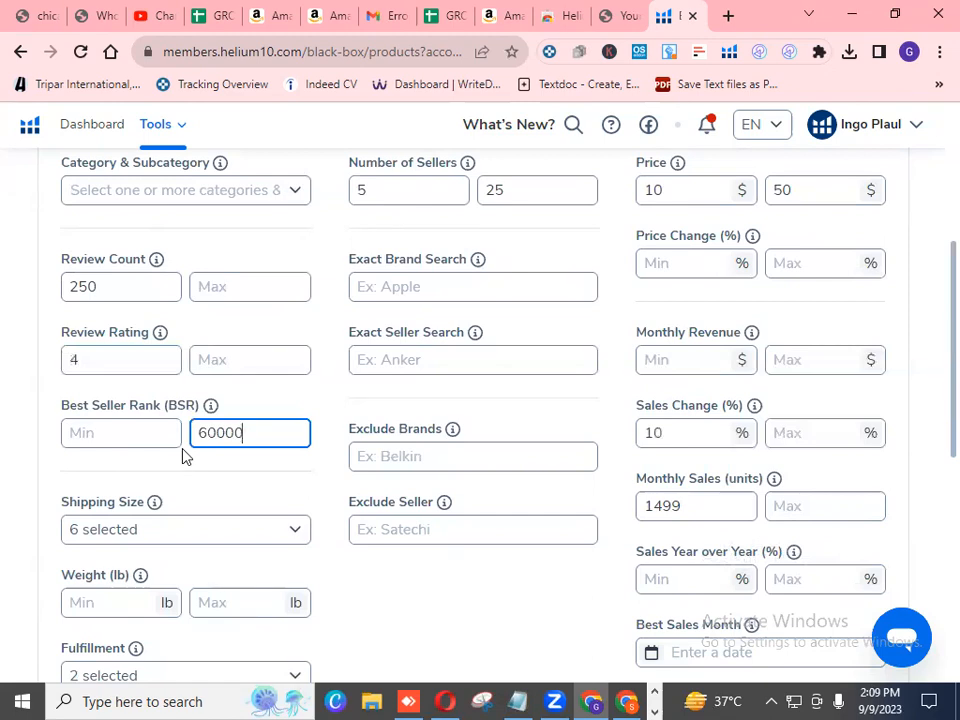
{"action": "left_click", "coordinate": [116, 361]}
{"action": "type", "text": "."}
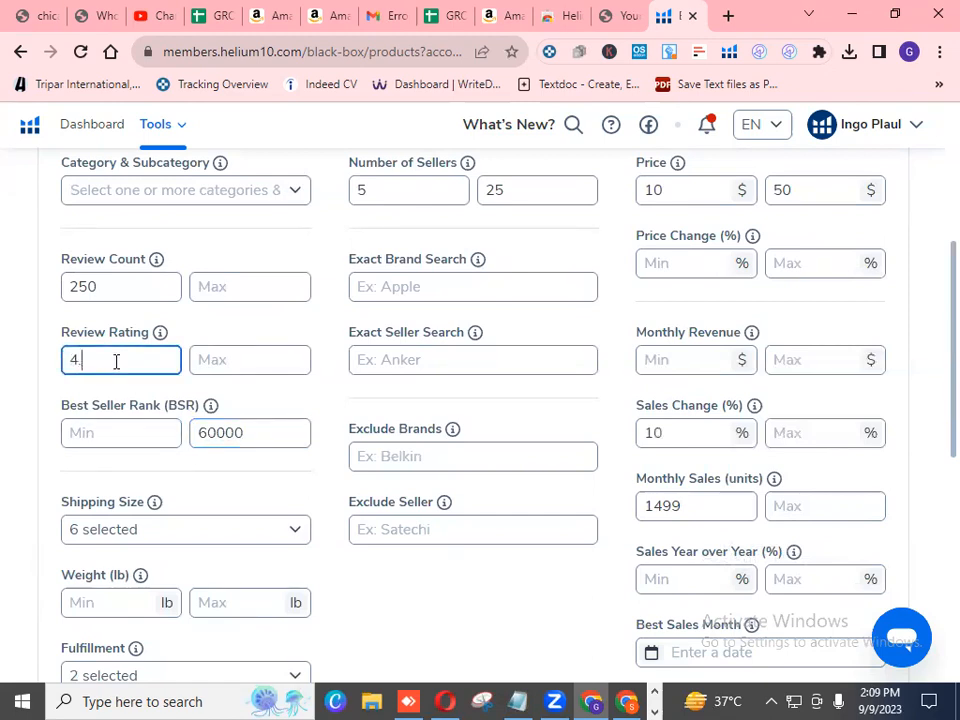
{"action": "type", "text": "2"}
Correct the minimum monthly sales back to 1500 units.
{"action": "left_click", "coordinate": [691, 503]}
{"action": "scroll", "coordinate": [692, 503], "scroll_direction": "up", "scroll_amount": 1}
{"action": "scroll", "coordinate": [433, 572], "scroll_direction": "down", "scroll_amount": 1}
{"action": "scroll", "coordinate": [433, 572], "scroll_direction": "down", "scroll_amount": 1}
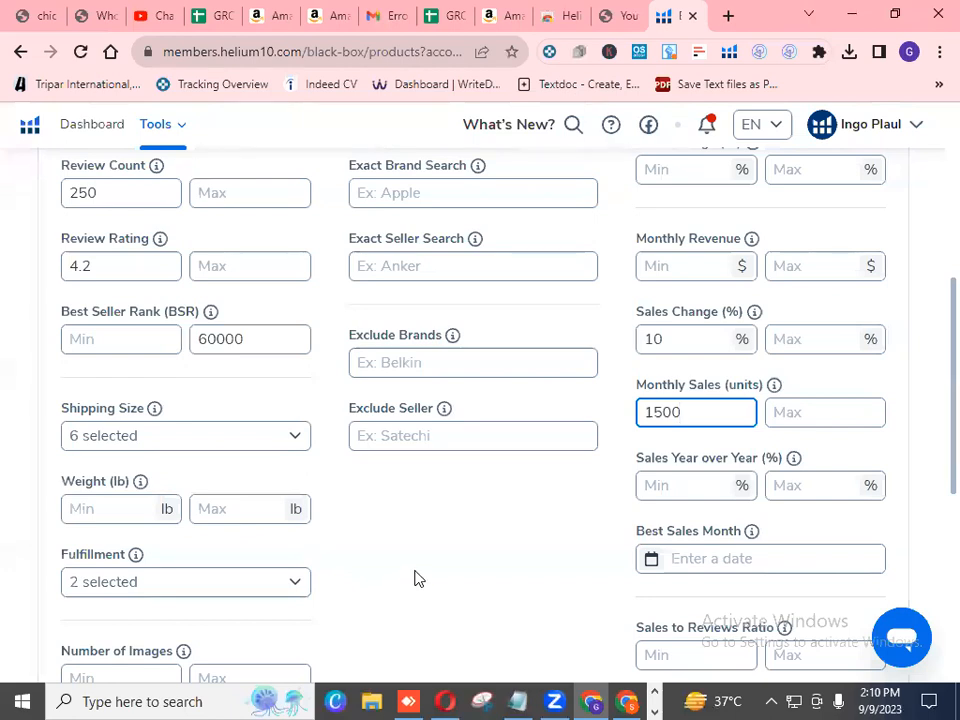
Include all product categories in the Category & Subcategory filter.
{"action": "scroll", "coordinate": [500, 545], "scroll_direction": "down", "scroll_amount": 1}
{"action": "scroll", "coordinate": [495, 546], "scroll_direction": "down", "scroll_amount": 2}
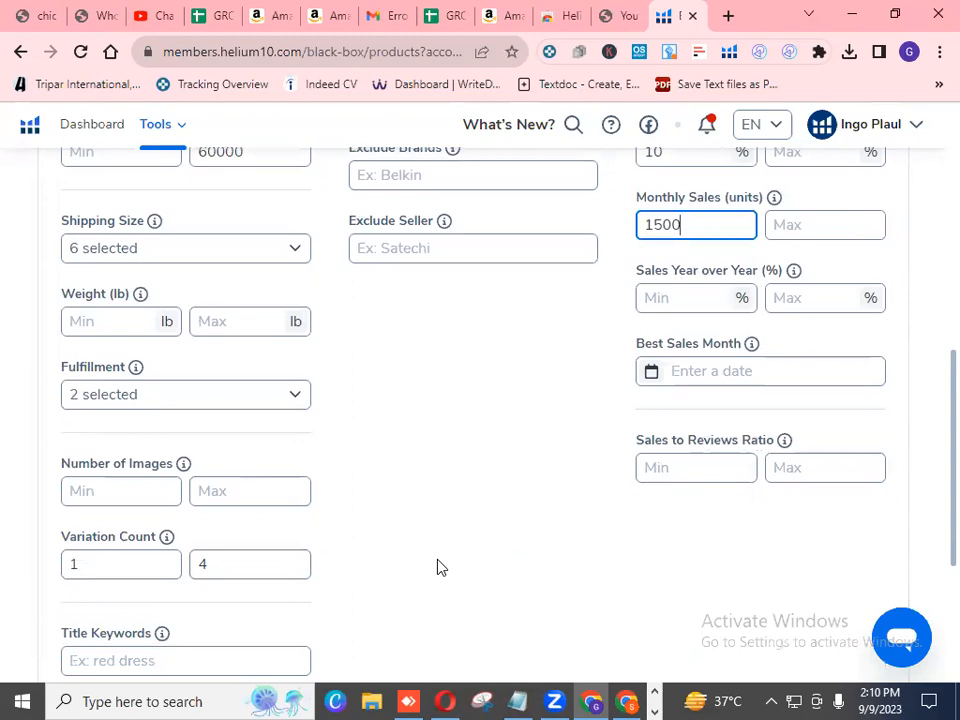
{"action": "scroll", "coordinate": [437, 567], "scroll_direction": "up", "scroll_amount": 5}
{"action": "scroll", "coordinate": [438, 562], "scroll_direction": "up", "scroll_amount": 3}
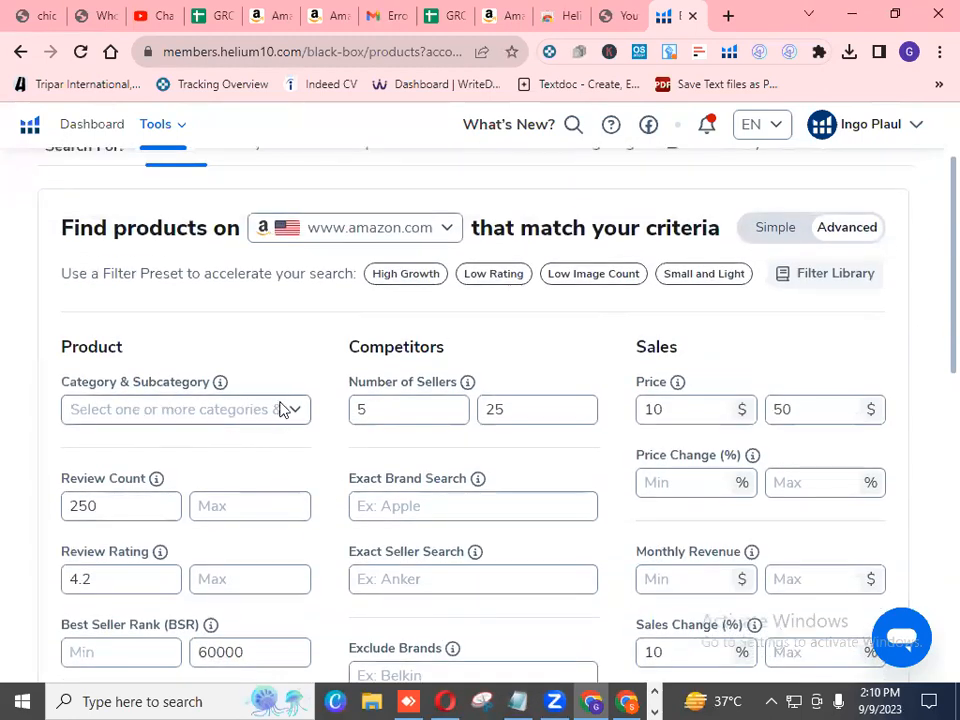
{"action": "left_click", "coordinate": [297, 411]}
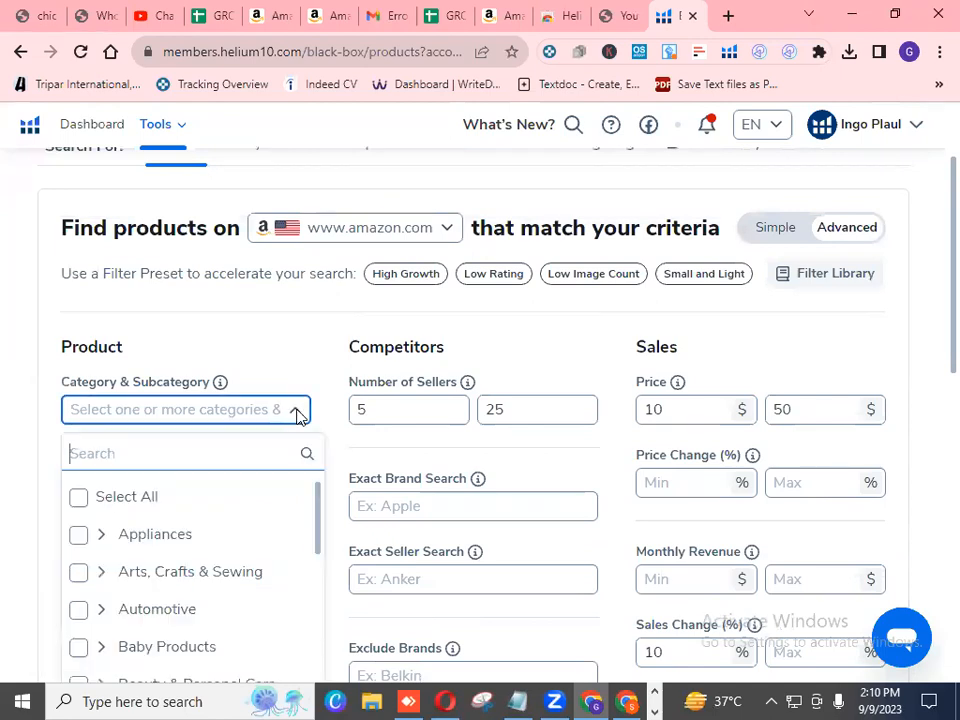
{"action": "left_click", "coordinate": [220, 502]}
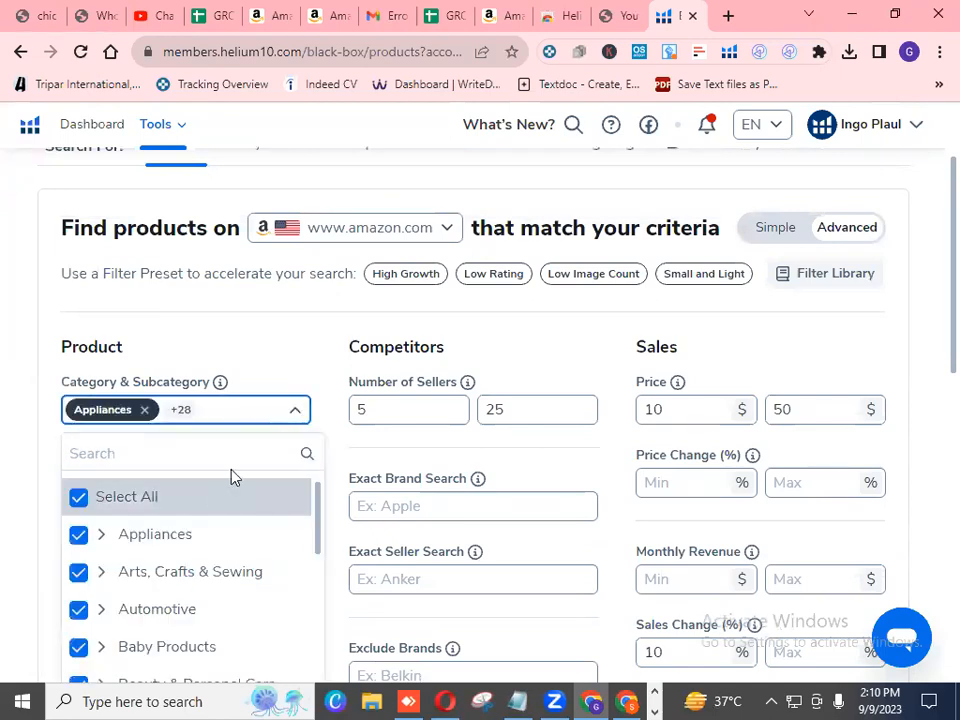
{"action": "left_click", "coordinate": [253, 385]}
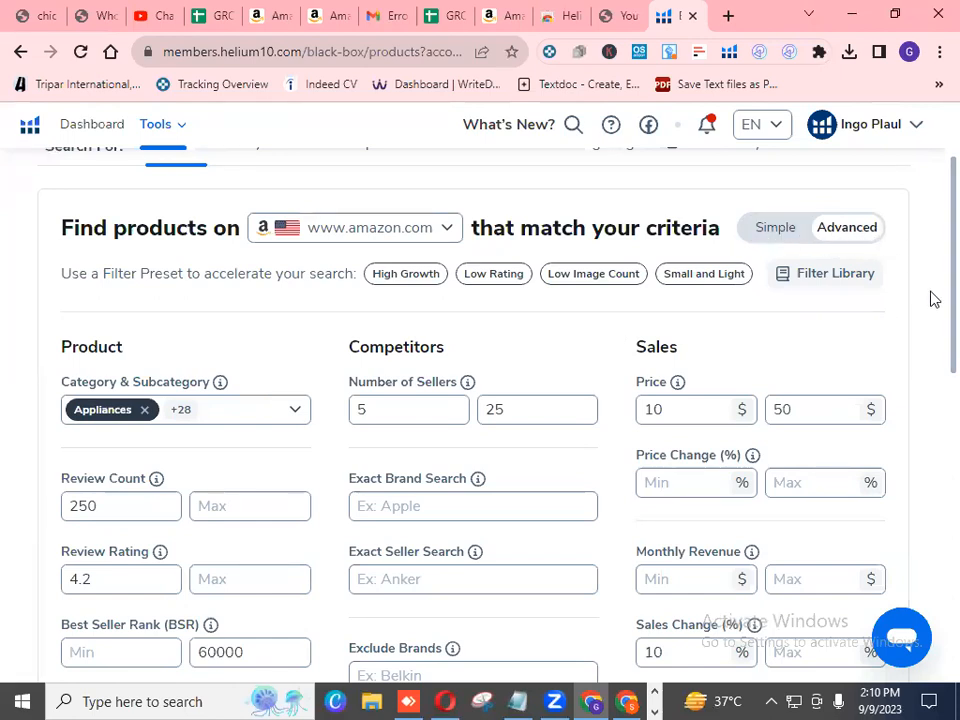
Run the product search with the configured filters and check how many items match.
{"action": "scroll", "coordinate": [930, 310], "scroll_direction": "down", "scroll_amount": 3}
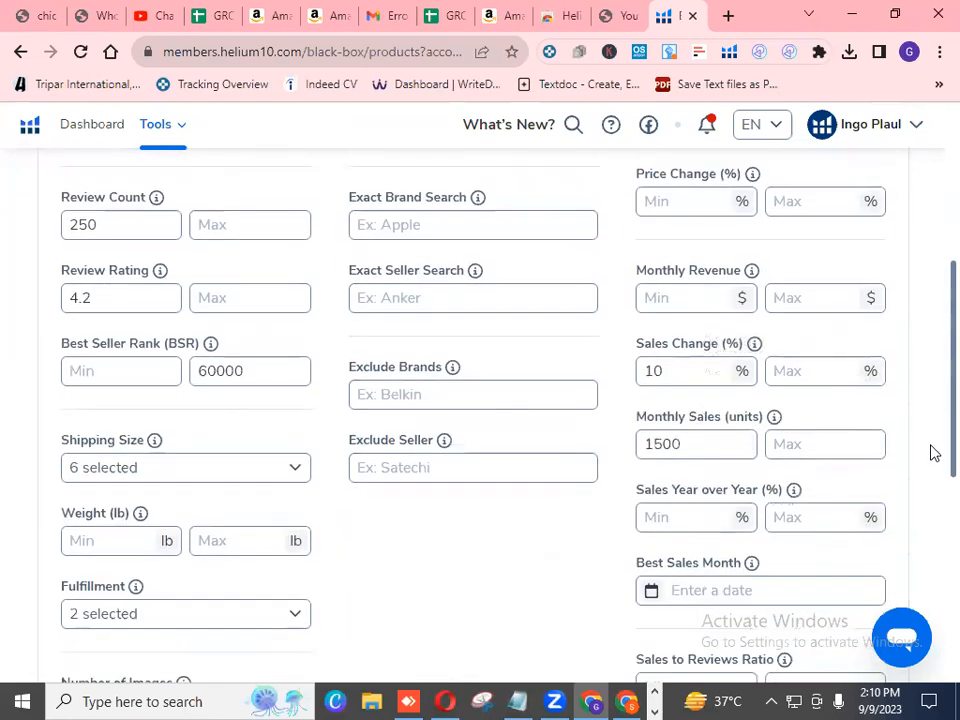
{"action": "scroll", "coordinate": [930, 453], "scroll_direction": "down", "scroll_amount": 5}
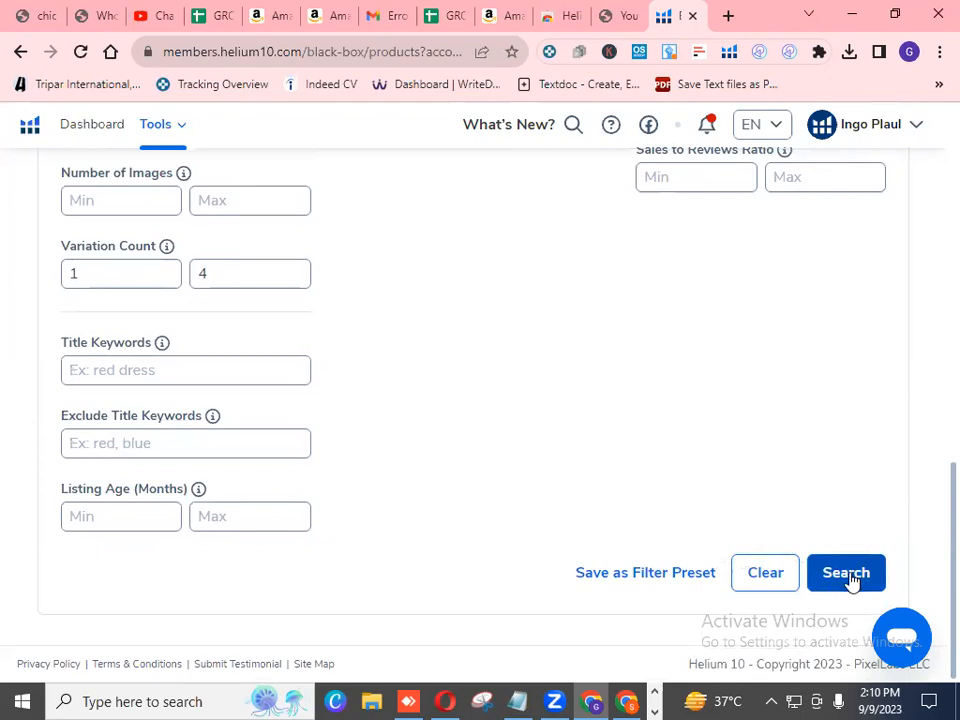
{"action": "left_click", "coordinate": [851, 578]}
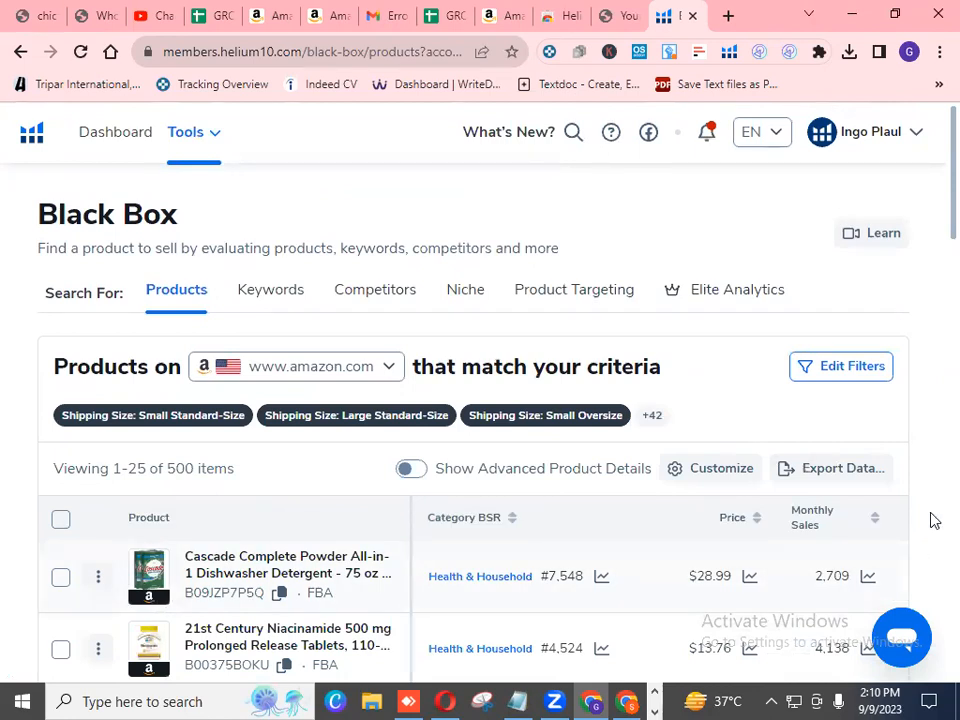
{"action": "scroll", "coordinate": [918, 388], "scroll_direction": "down", "scroll_amount": 1}
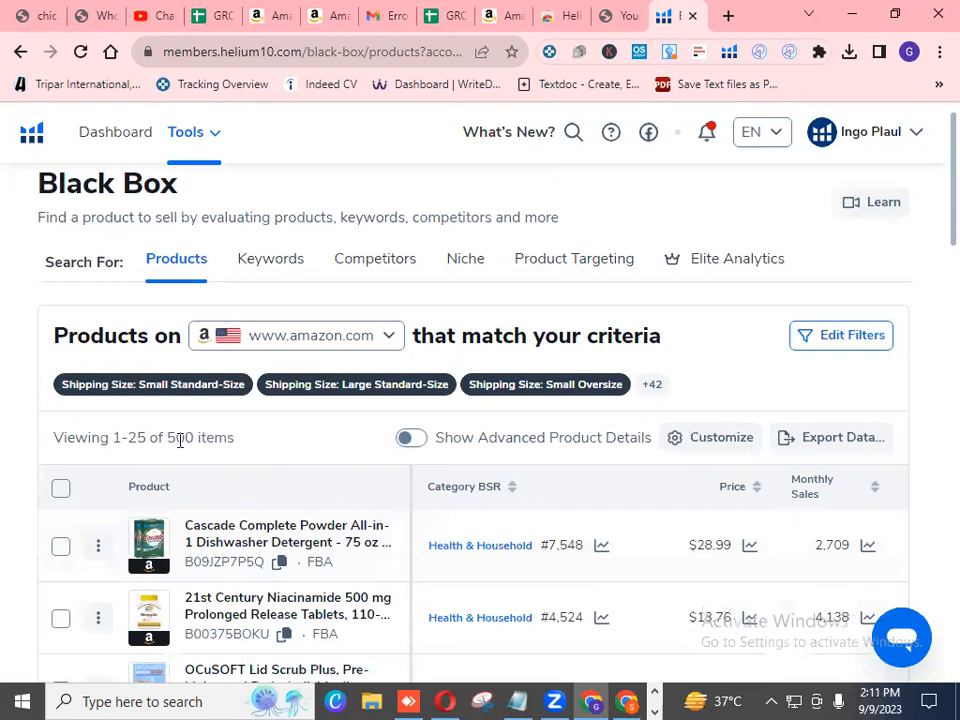
{"action": "left_click_drag", "start_coordinate": [165, 437], "coordinate": [194, 437]}
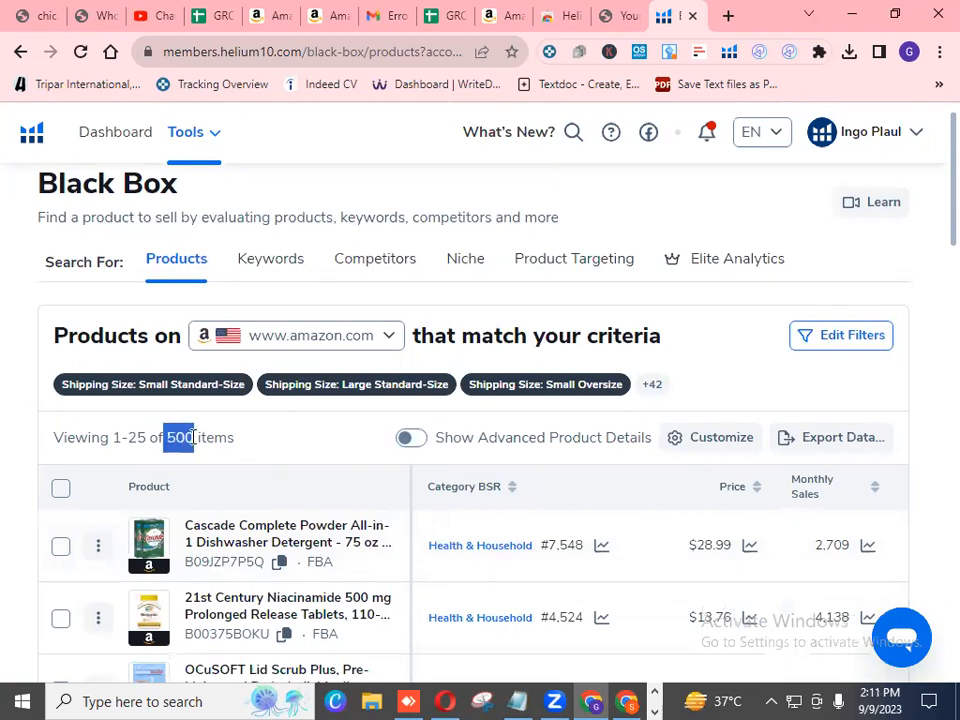
{"action": "left_click_drag", "start_coordinate": [111, 437], "coordinate": [147, 437]}
{"action": "left_click", "coordinate": [249, 441]}
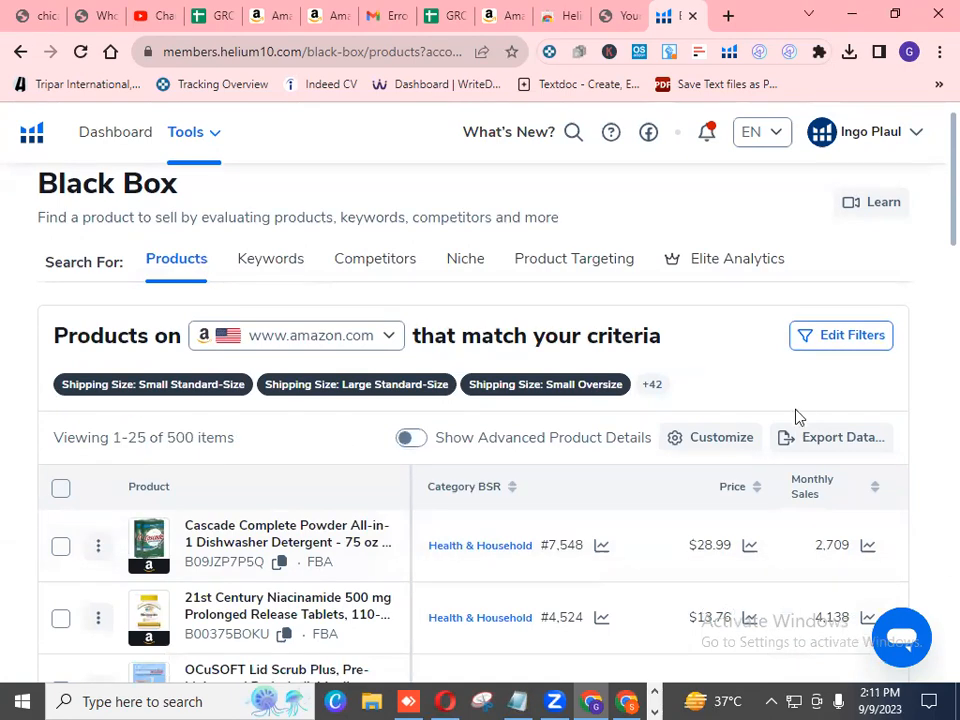
Look through the Black Box results, examining each product's category BSR, price and monthly sales.
{"action": "scroll", "coordinate": [797, 412], "scroll_direction": "down", "scroll_amount": 1}
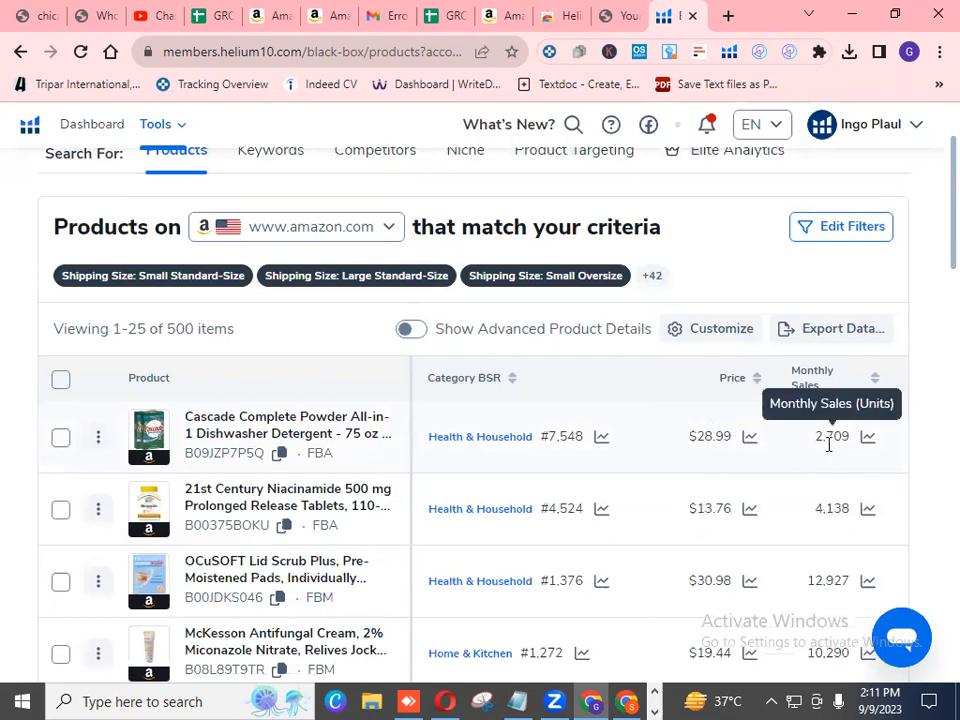
{"action": "scroll", "coordinate": [828, 445], "scroll_direction": "down", "scroll_amount": 2}
{"action": "scroll", "coordinate": [828, 450], "scroll_direction": "down", "scroll_amount": 2}
{"action": "scroll", "coordinate": [828, 450], "scroll_direction": "up", "scroll_amount": 1}
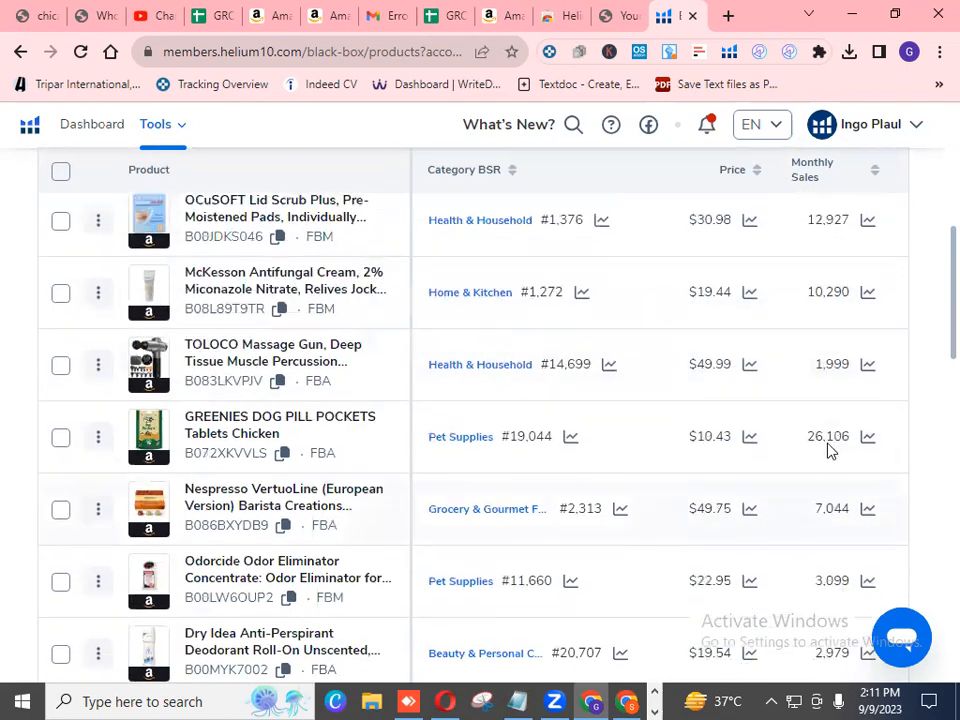
{"action": "scroll", "coordinate": [828, 446], "scroll_direction": "up", "scroll_amount": 2}
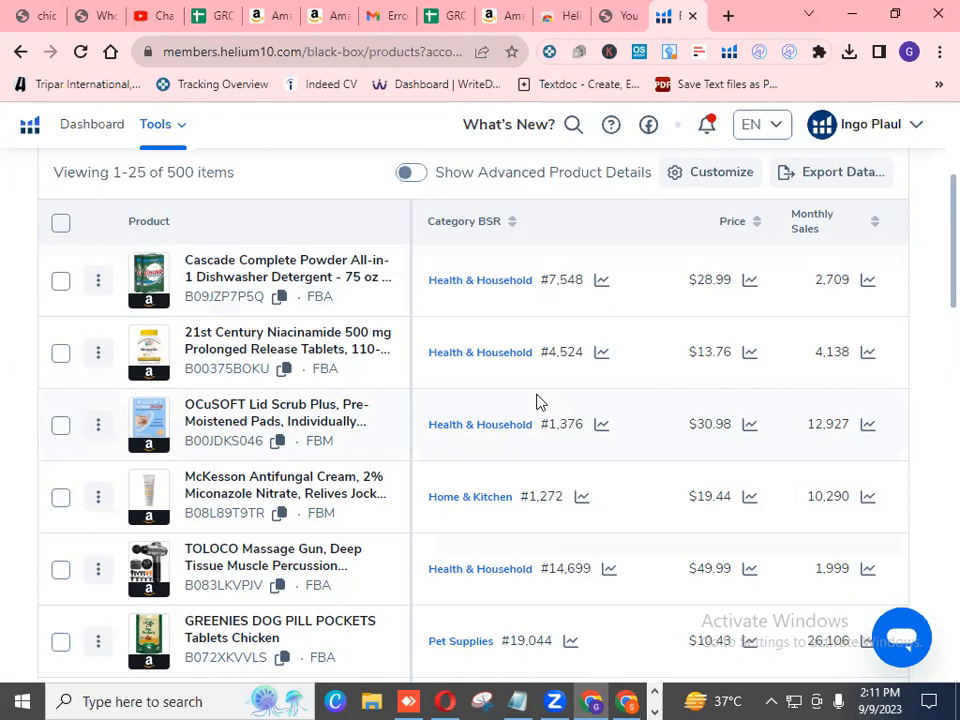
{"action": "scroll", "coordinate": [537, 402], "scroll_direction": "up", "scroll_amount": 3}
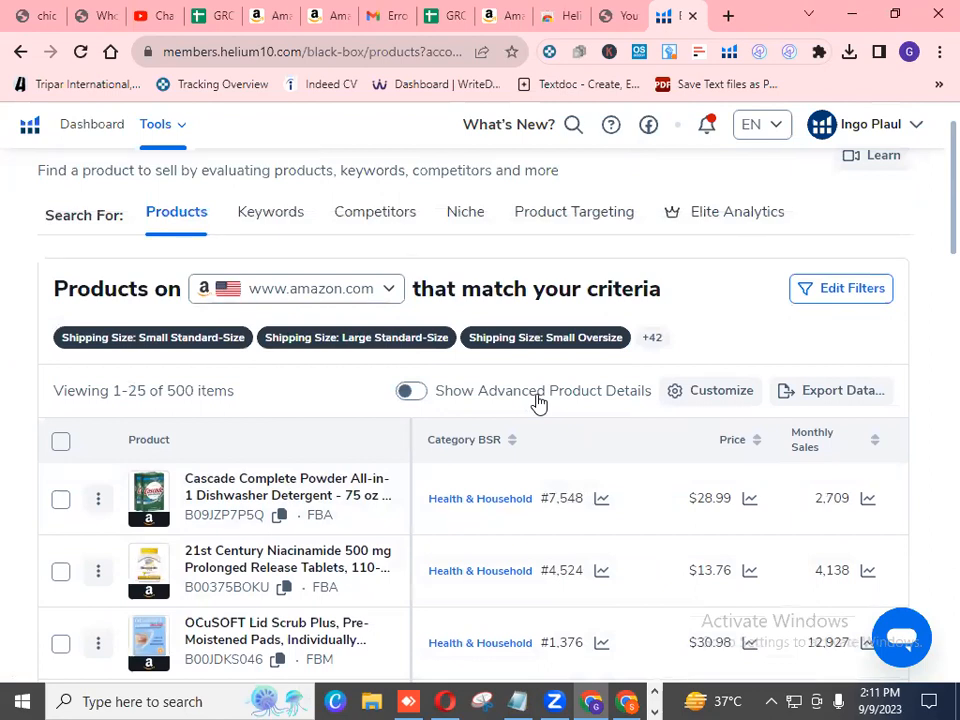
{"action": "scroll", "coordinate": [537, 402], "scroll_direction": "up", "scroll_amount": 1}
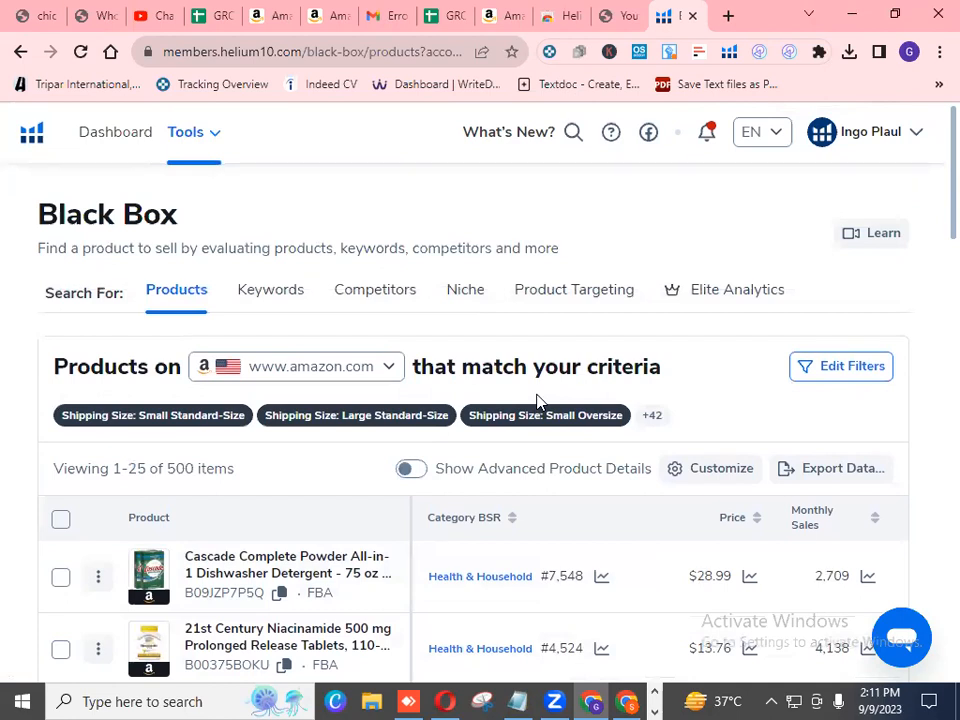
{"action": "scroll", "coordinate": [930, 300], "scroll_direction": "down", "scroll_amount": 1}
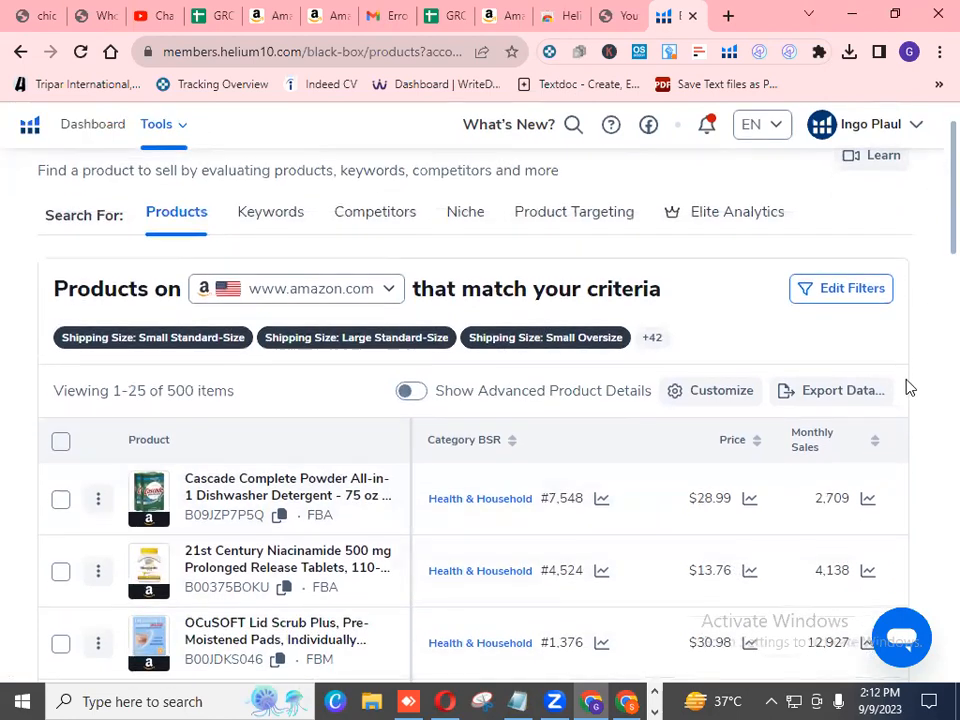
Export the Black Box product results as a CSV file.
{"action": "left_click", "coordinate": [835, 397]}
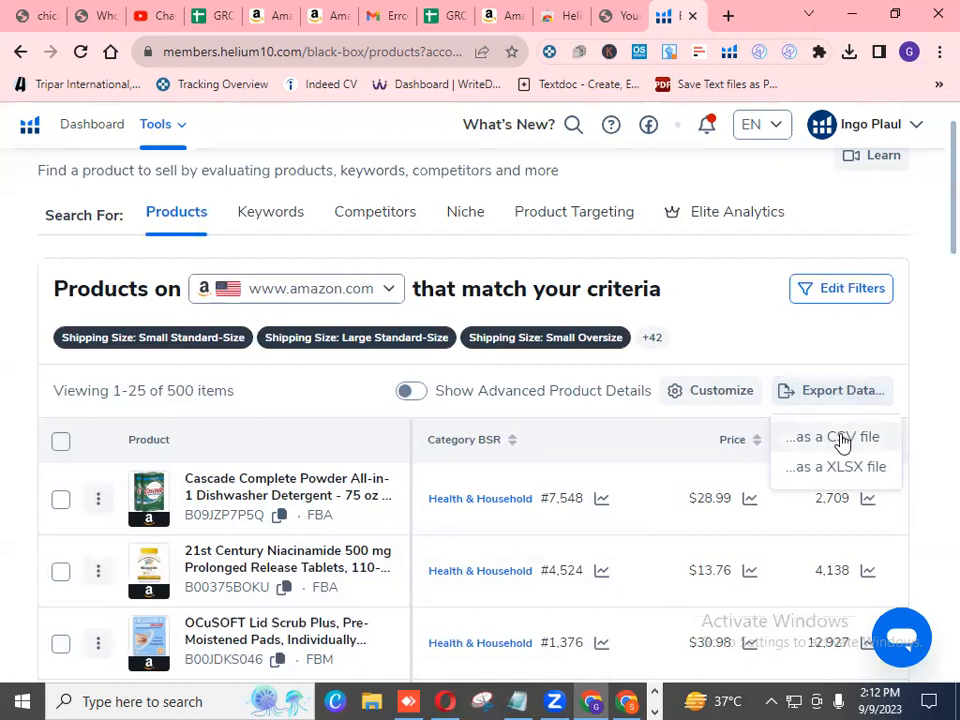
{"action": "left_click", "coordinate": [842, 438]}
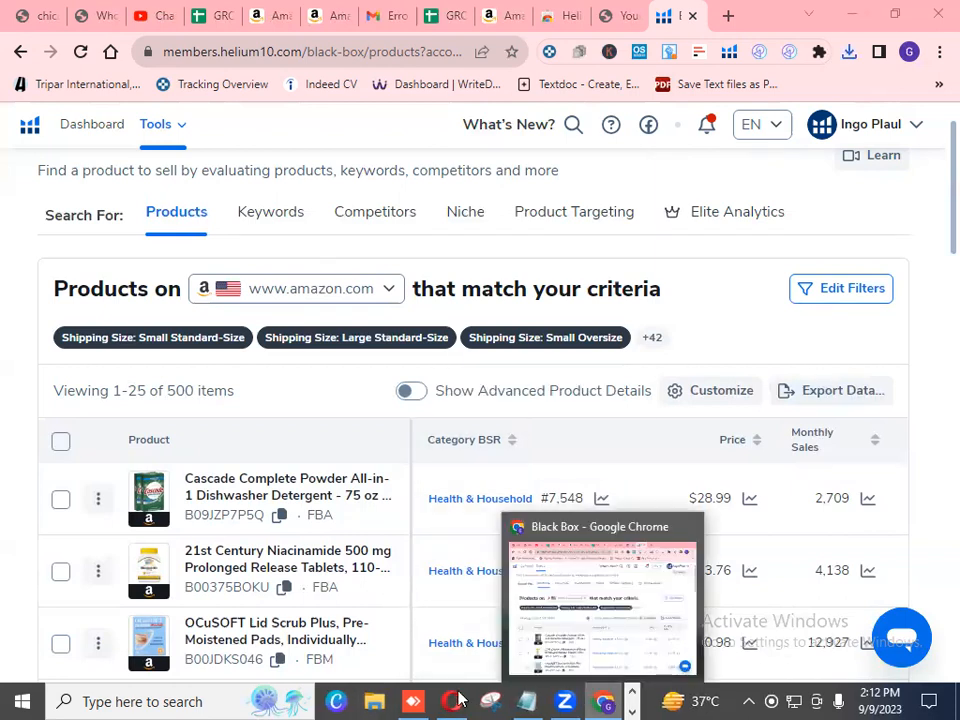
Review all the filter values set for the product search, from category to sales, and close the filters without changing them.
{"action": "left_click", "coordinate": [845, 290]}
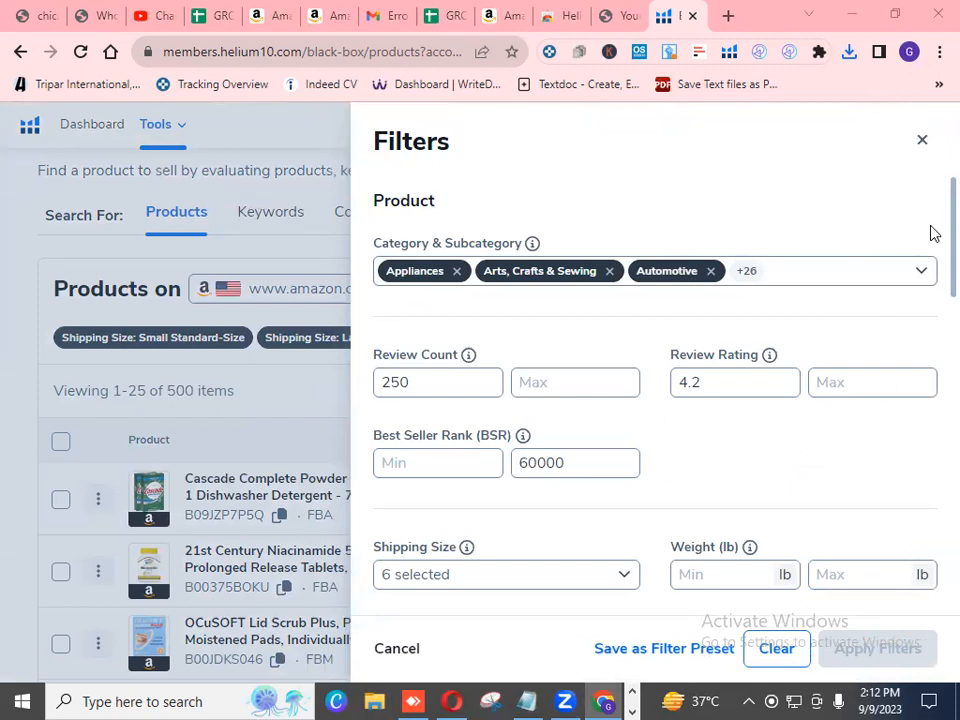
{"action": "scroll", "coordinate": [930, 262], "scroll_direction": "down", "scroll_amount": 2}
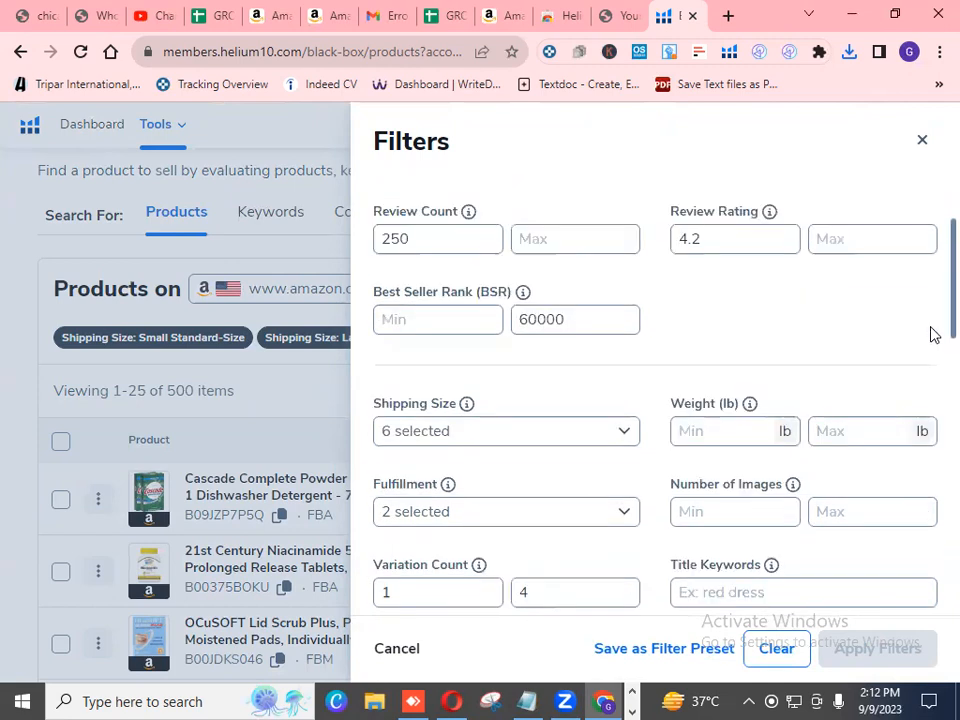
{"action": "scroll", "coordinate": [932, 377], "scroll_direction": "down", "scroll_amount": 5}
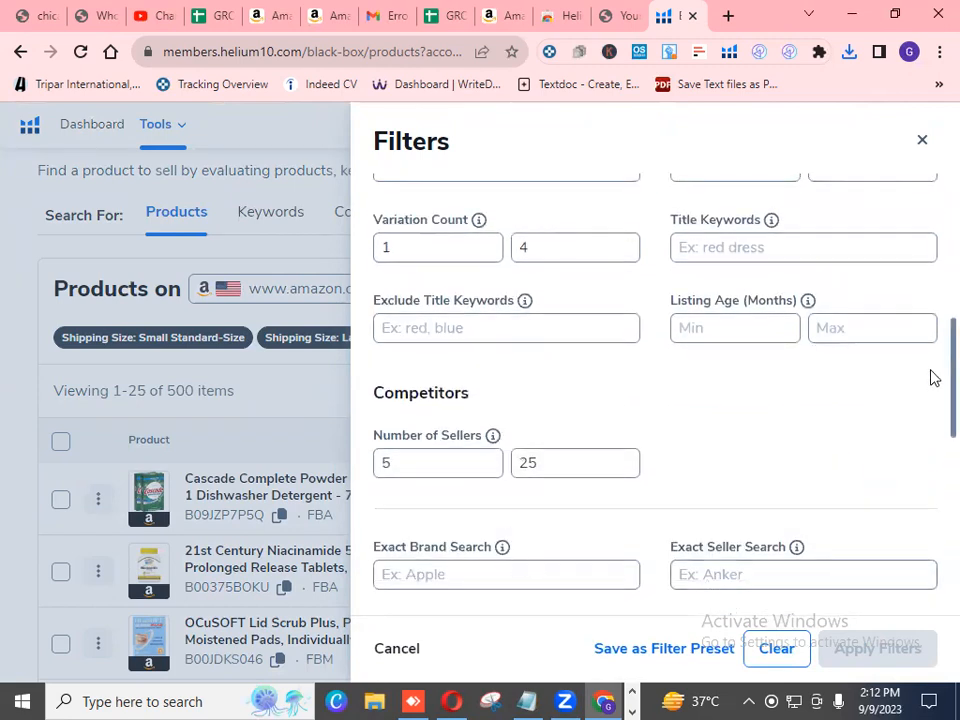
{"action": "scroll", "coordinate": [930, 400], "scroll_direction": "down", "scroll_amount": 5}
{"action": "scroll", "coordinate": [930, 522], "scroll_direction": "down", "scroll_amount": 2}
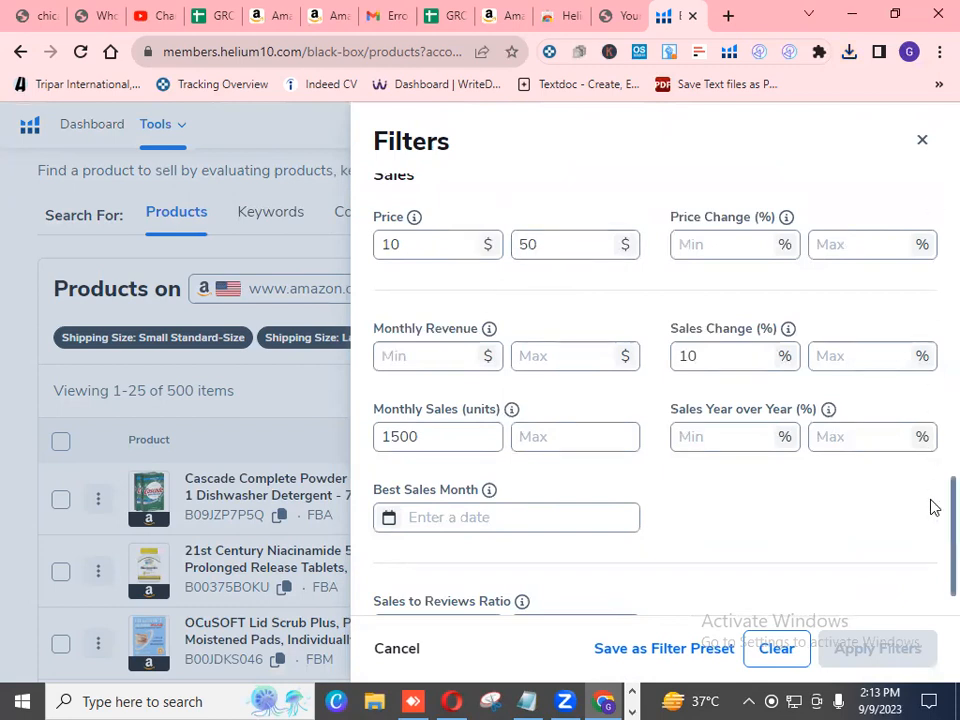
{"action": "left_click_drag", "start_coordinate": [930, 520], "coordinate": [932, 214]}
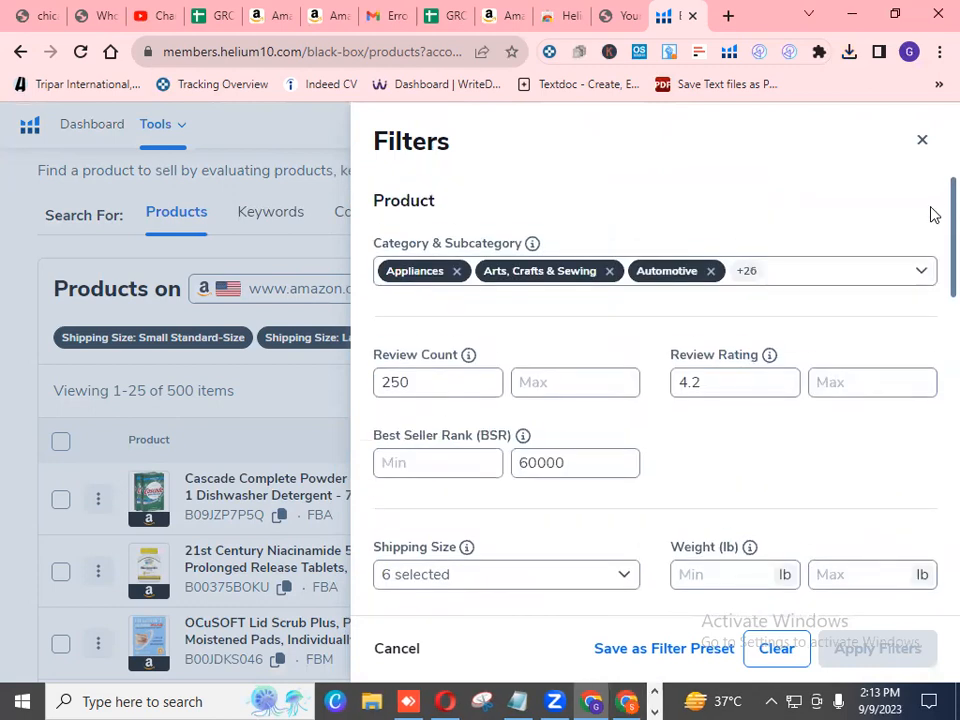
{"action": "left_click_drag", "start_coordinate": [930, 214], "coordinate": [932, 513]}
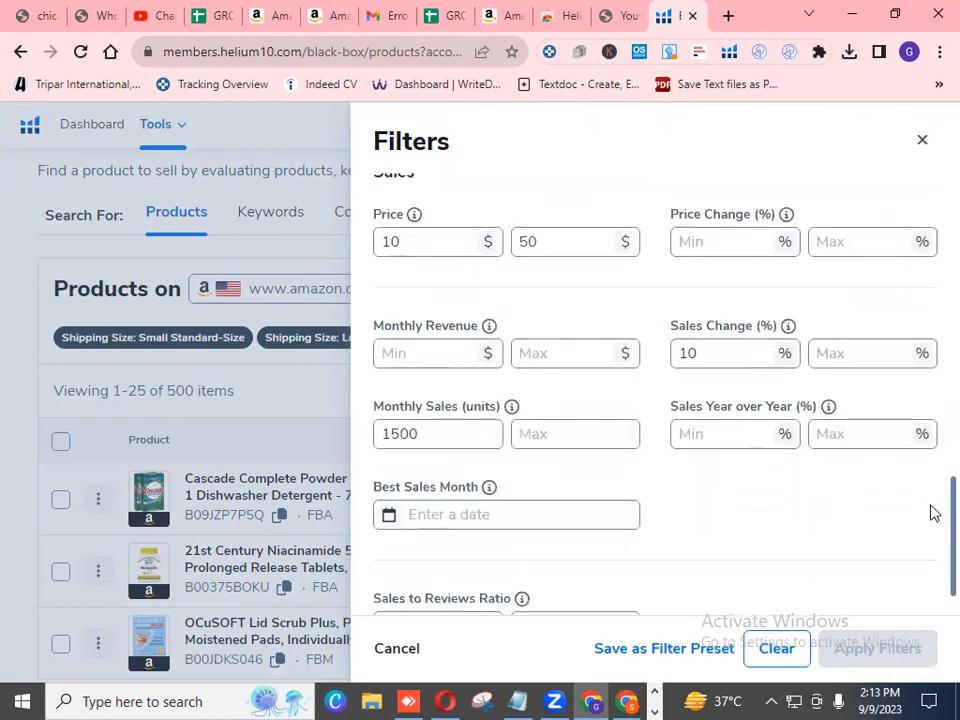
{"action": "left_click", "coordinate": [920, 142]}
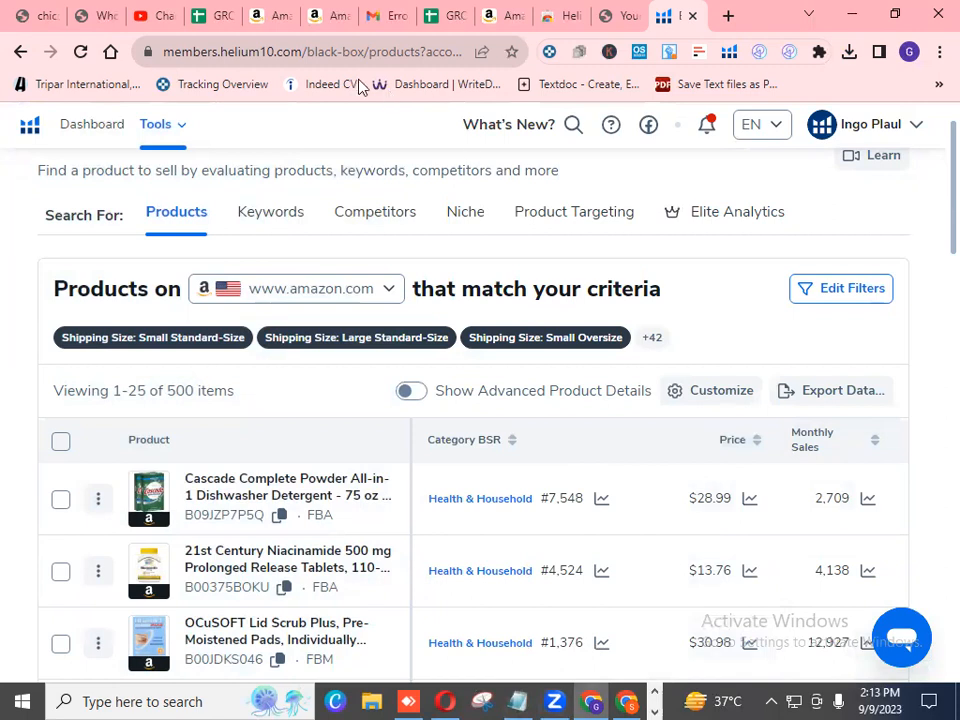
Switch to the GROW WIDER BATCH 14 spreadsheet in Google Sheets and open its SAMPLE SHEET.
{"action": "left_click", "coordinate": [452, 20]}
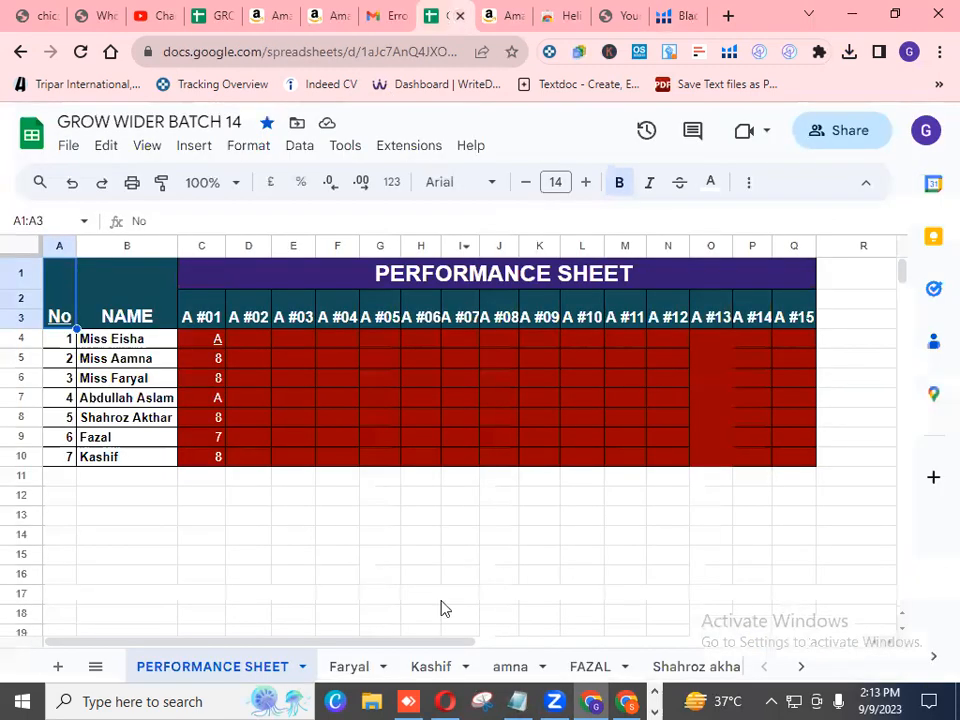
{"action": "left_click", "coordinate": [801, 666]}
{"action": "left_click", "coordinate": [684, 670]}
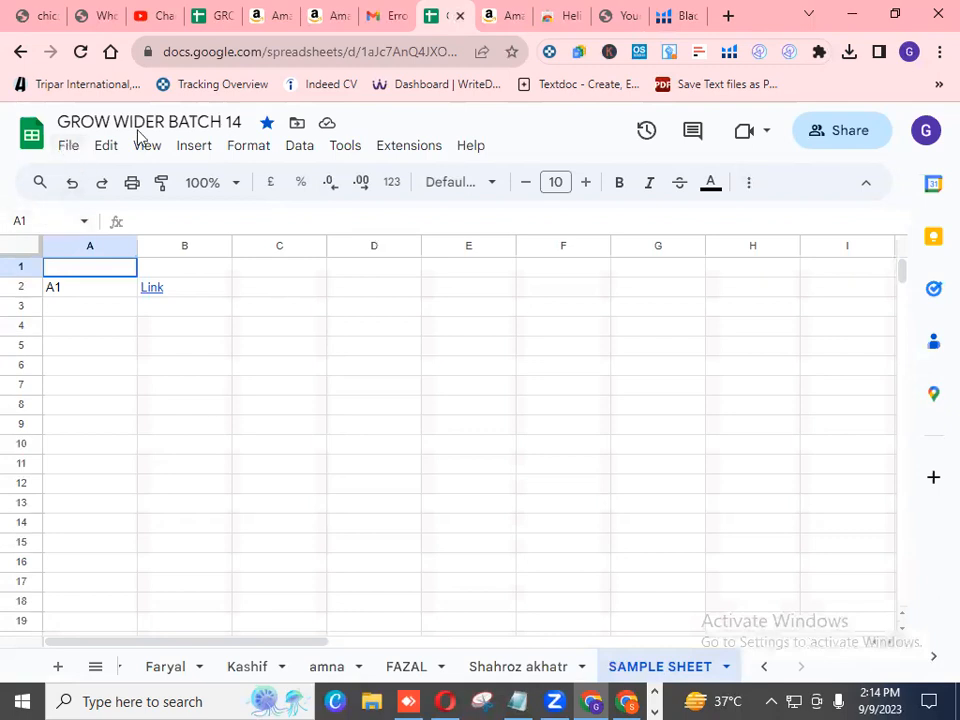
Upload US_AMAZON_blackBoxProducts_1_2023-09-09.csv from the Downloads folder as the file to import into the spreadsheet.
{"action": "left_click", "coordinate": [71, 149]}
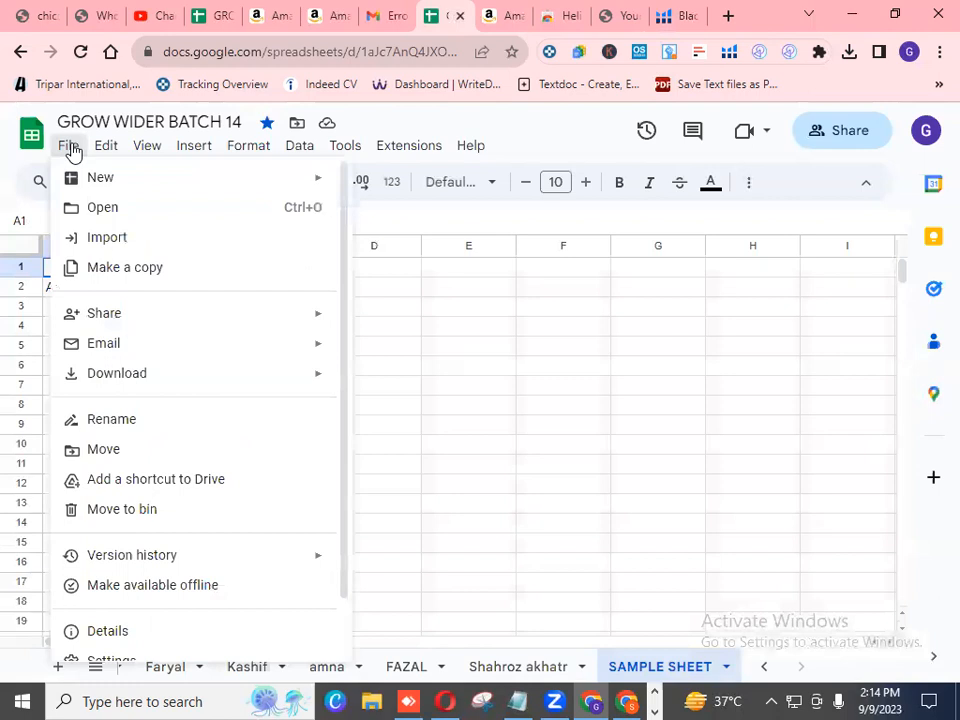
{"action": "left_click", "coordinate": [131, 240]}
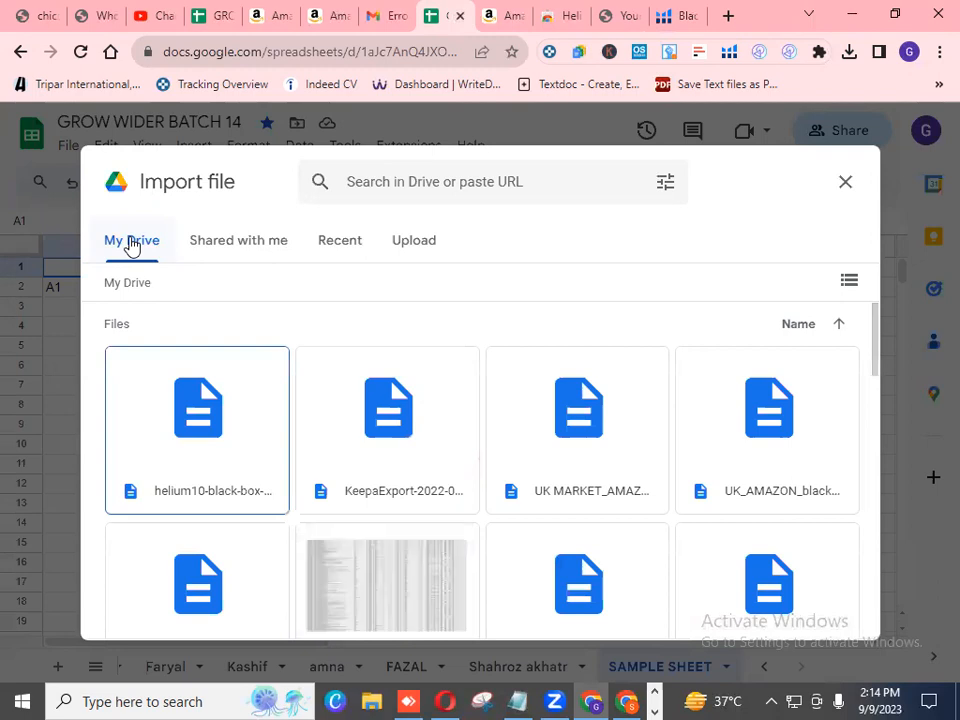
{"action": "left_click", "coordinate": [414, 243]}
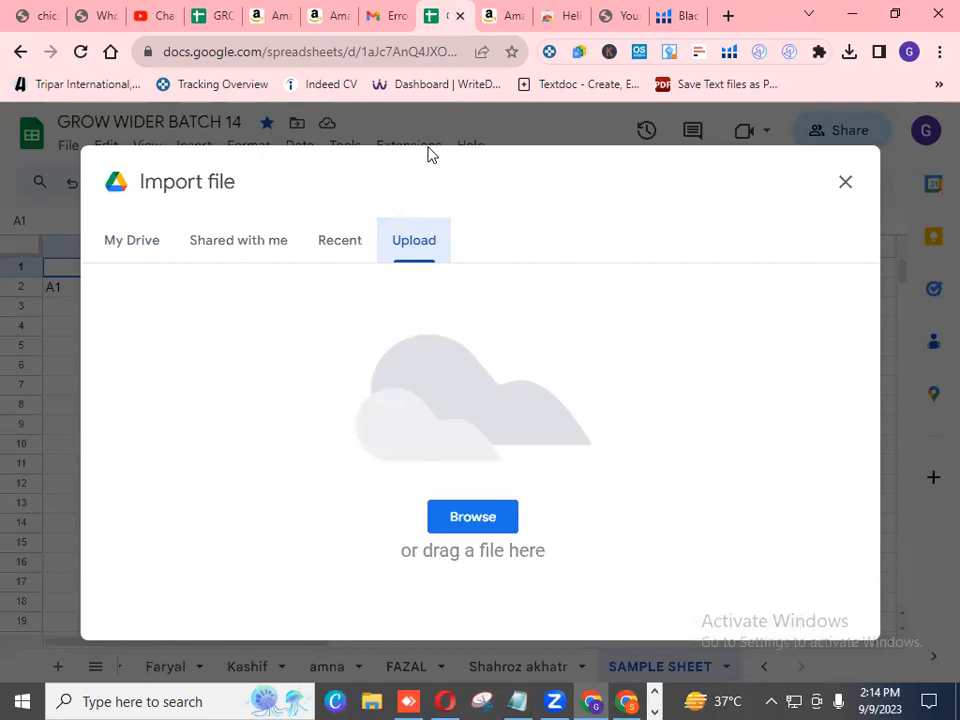
{"action": "left_click", "coordinate": [474, 528]}
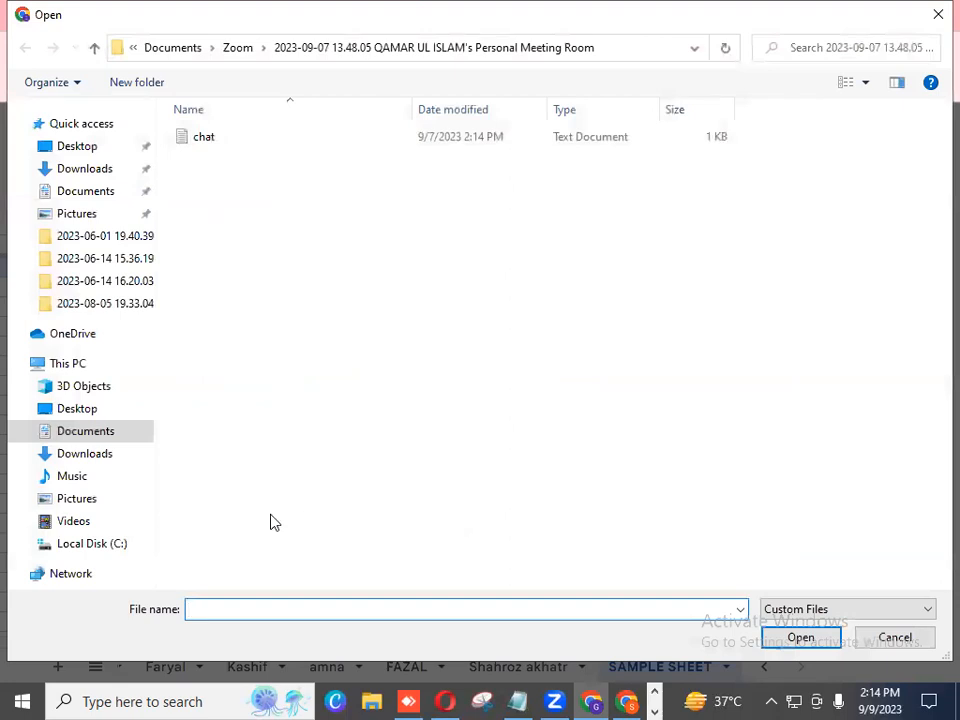
{"action": "left_click", "coordinate": [85, 454]}
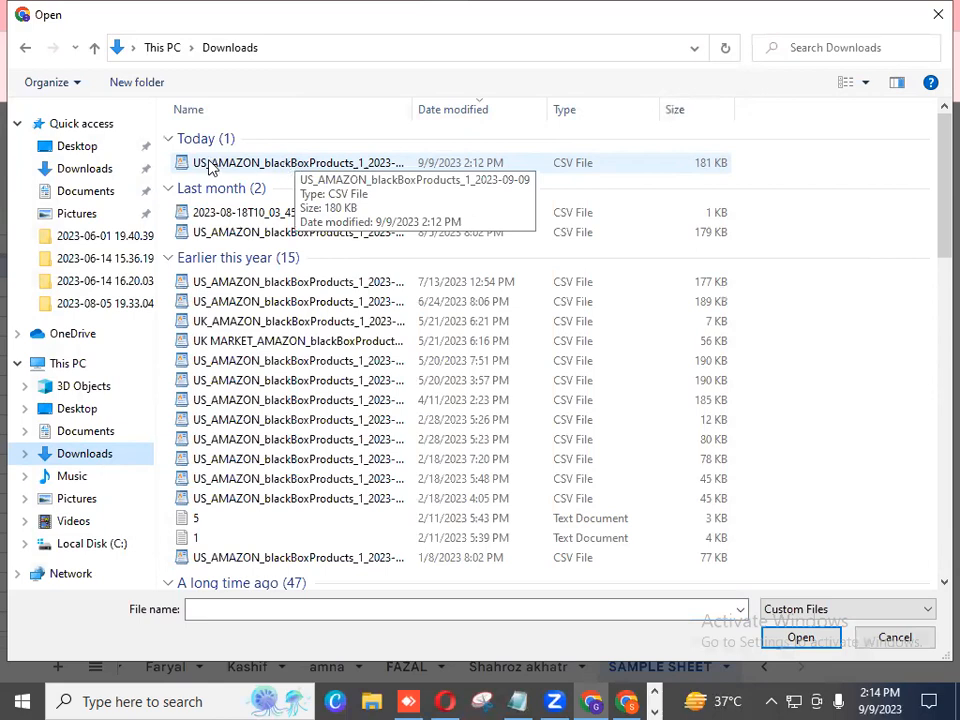
{"action": "double_click", "coordinate": [303, 165]}
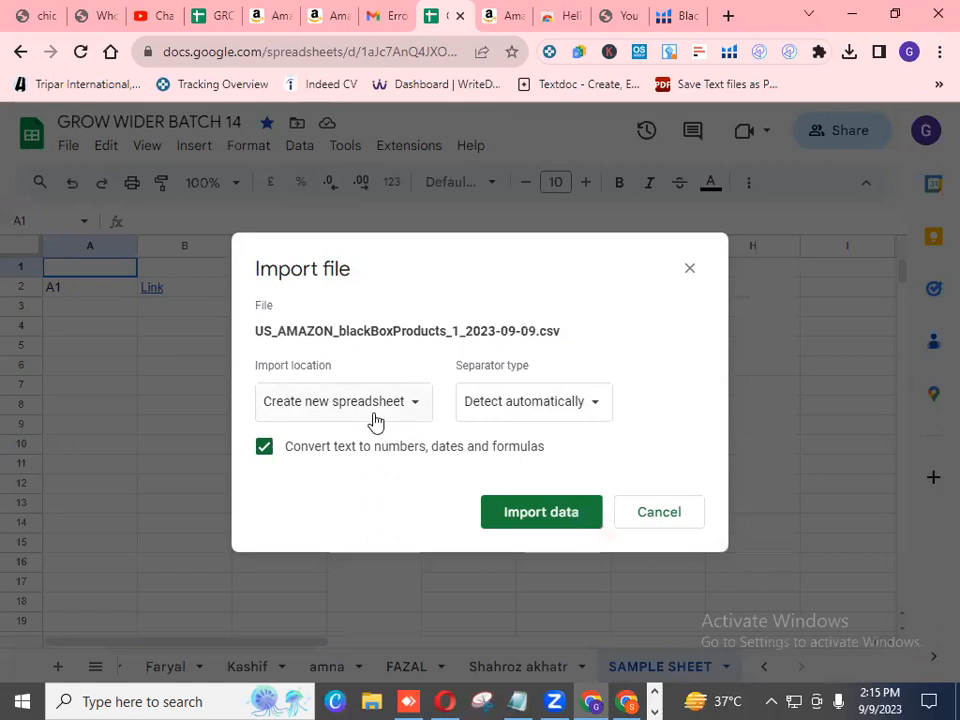
Import the CSV data with the import location set to Append to current sheet.
{"action": "left_click", "coordinate": [414, 407]}
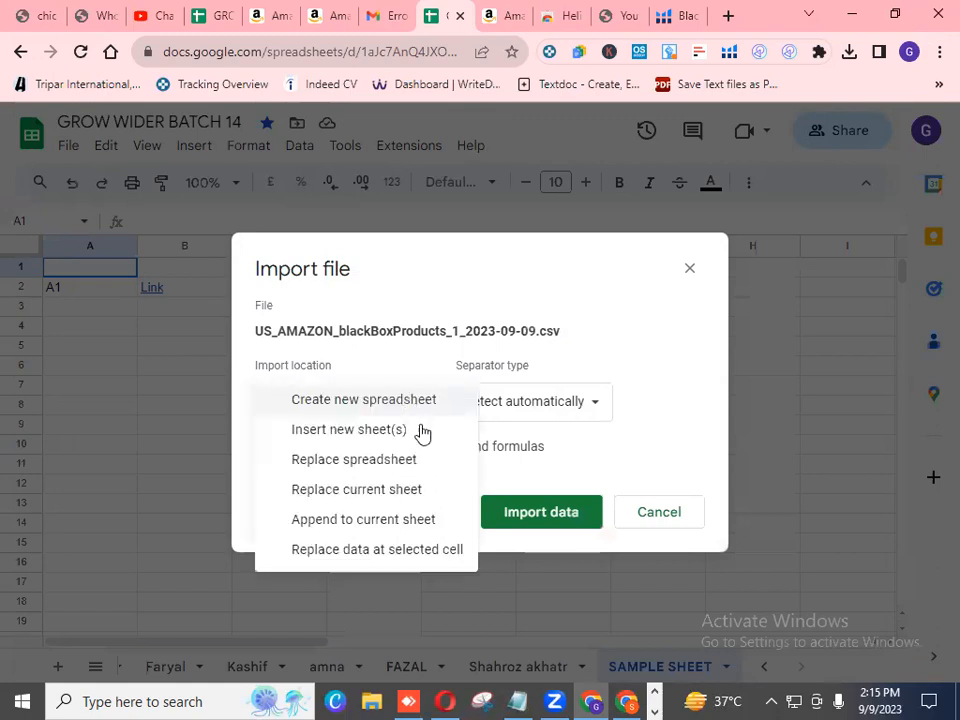
{"action": "left_click", "coordinate": [413, 527]}
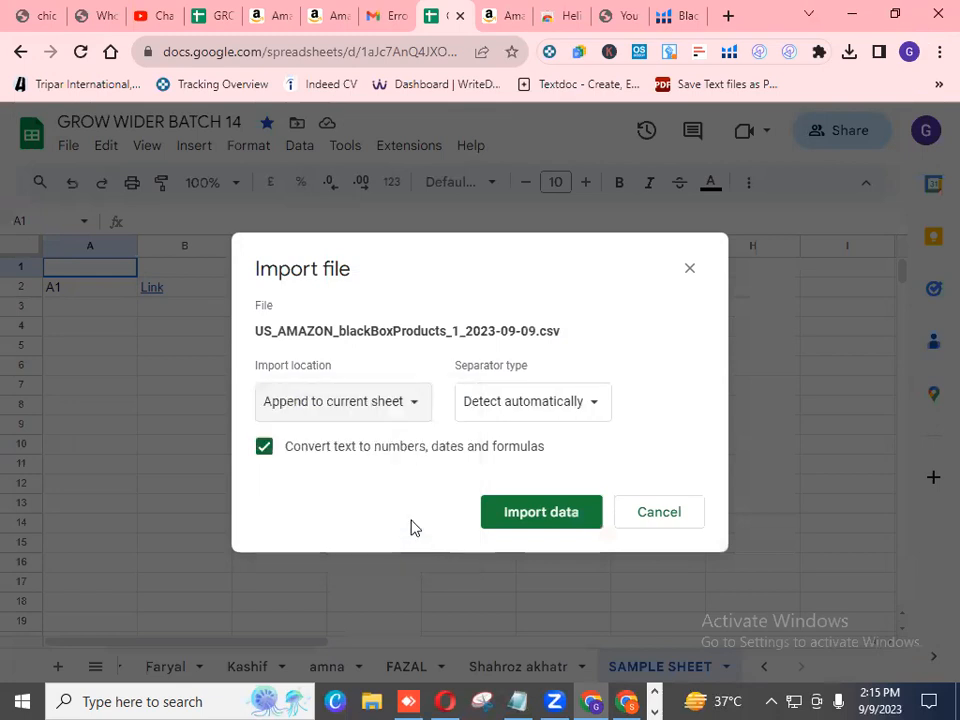
{"action": "left_click", "coordinate": [536, 522]}
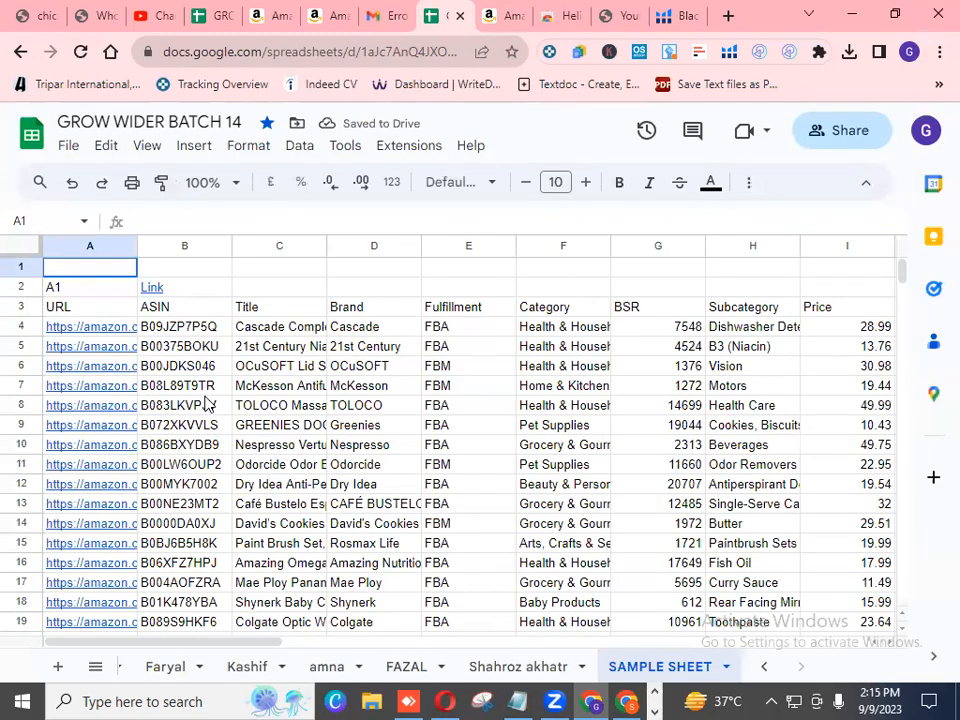
Look through the imported product rows in SAMPLE SHEET down to the last entry and return to the first row.
{"action": "left_click", "coordinate": [902, 632]}
{"action": "scroll", "coordinate": [902, 632], "scroll_direction": "down", "scroll_amount": 10}
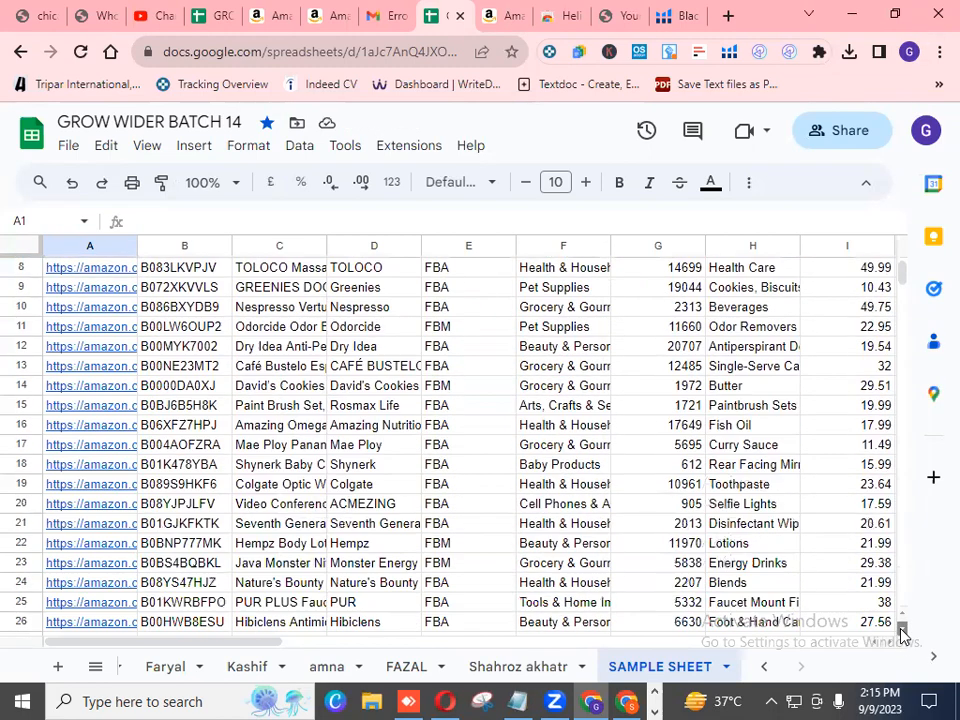
{"action": "scroll", "coordinate": [902, 632], "scroll_direction": "down", "scroll_amount": 20}
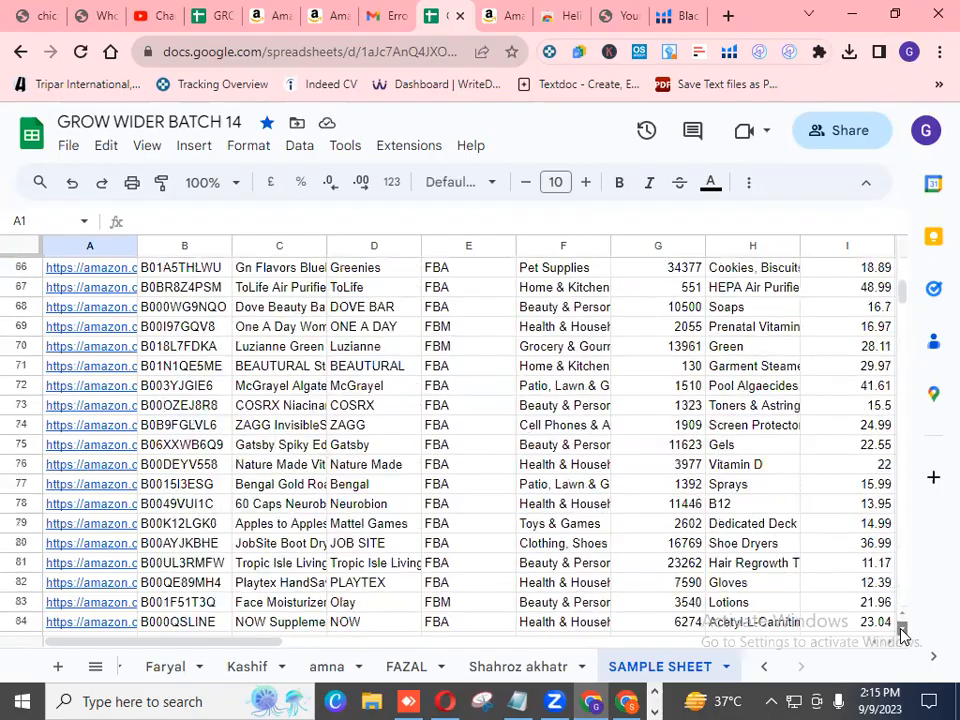
{"action": "scroll", "coordinate": [902, 632], "scroll_direction": "down", "scroll_amount": 20}
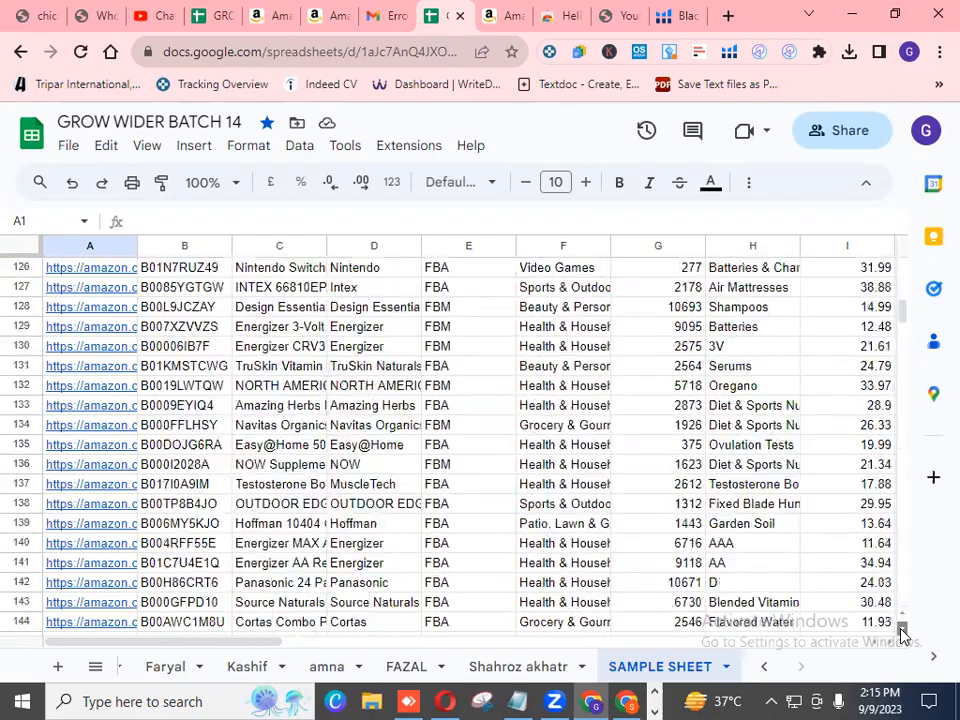
{"action": "scroll", "coordinate": [902, 632], "scroll_direction": "down", "scroll_amount": 20}
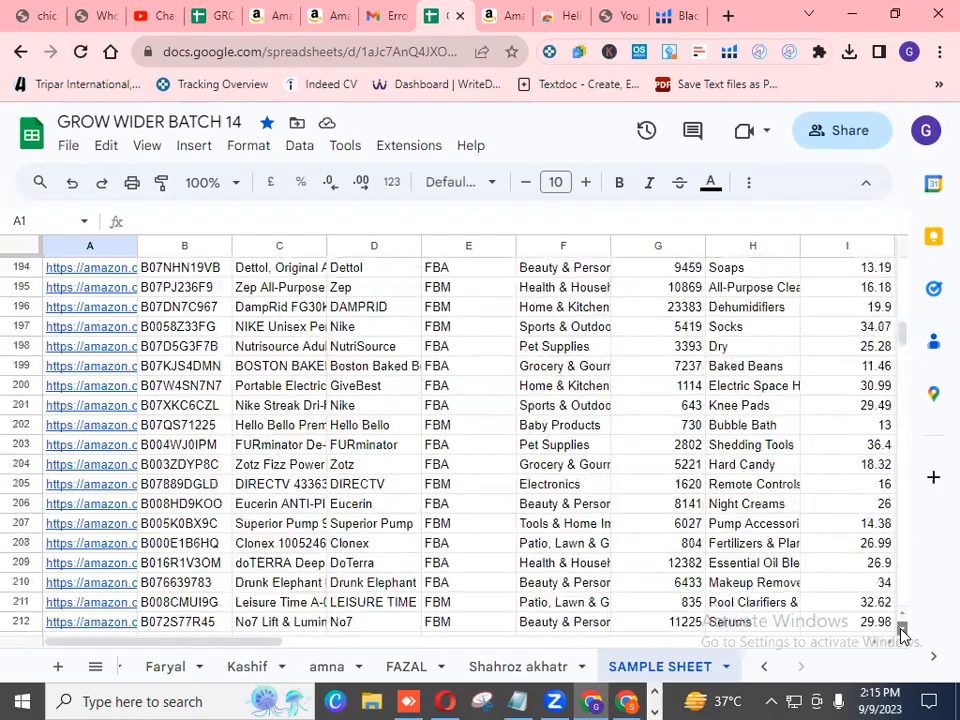
{"action": "scroll", "coordinate": [902, 632], "scroll_direction": "down", "scroll_amount": 20}
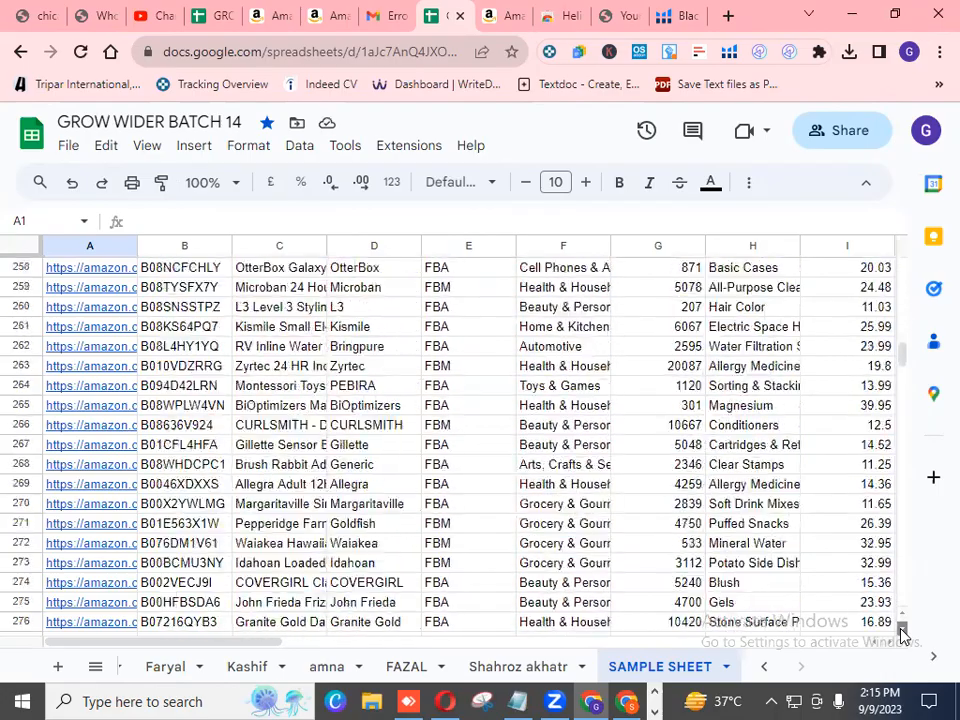
{"action": "scroll", "coordinate": [902, 632], "scroll_direction": "down", "scroll_amount": 19}
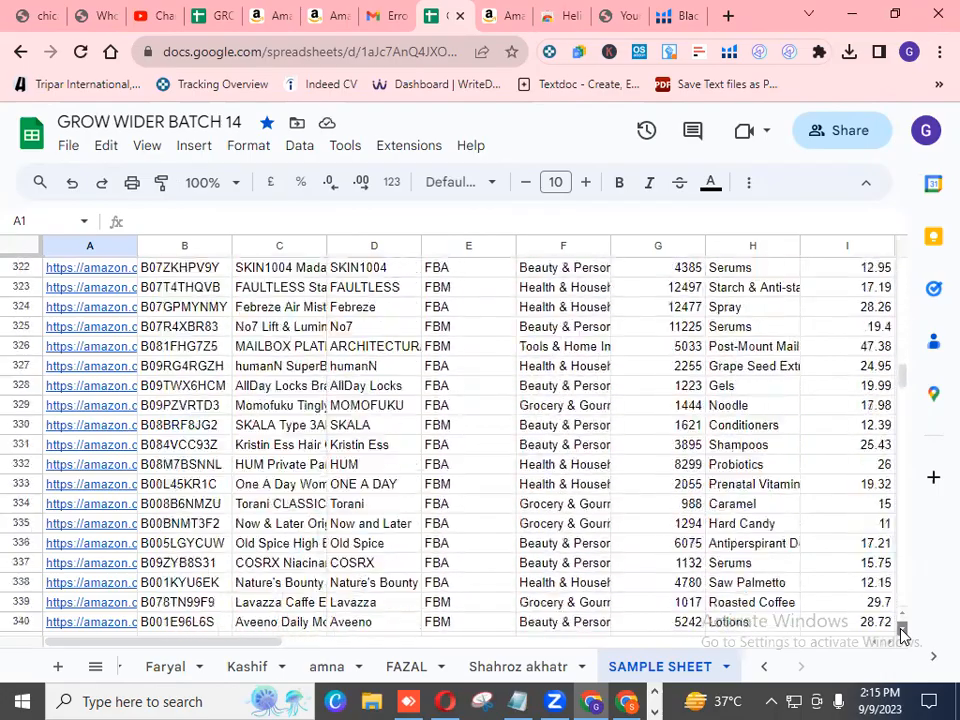
{"action": "scroll", "coordinate": [902, 632], "scroll_direction": "down", "scroll_amount": 20}
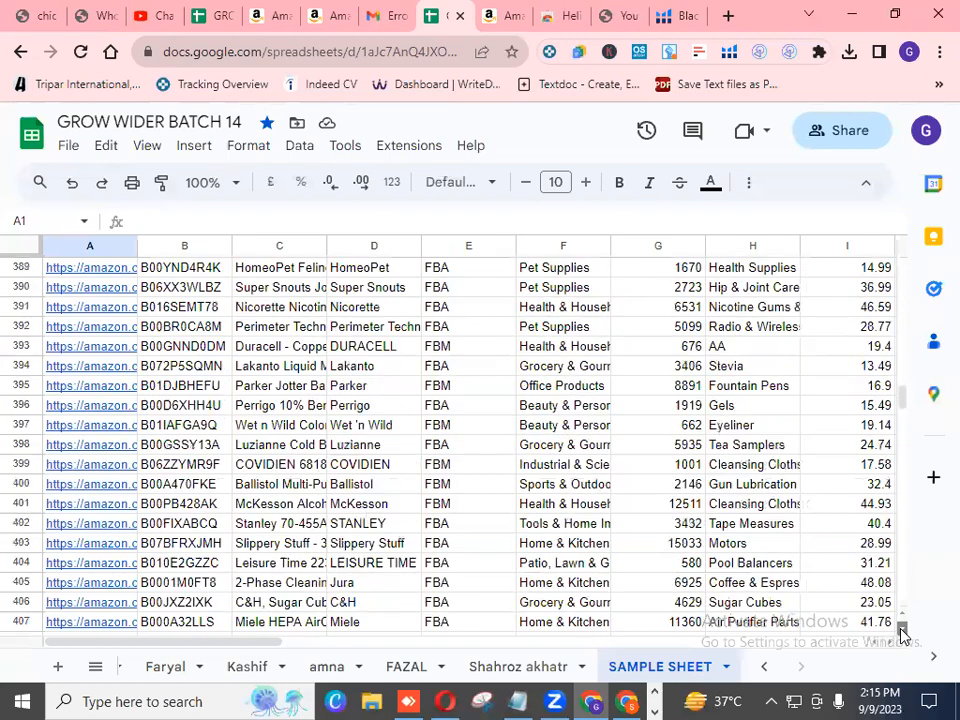
{"action": "scroll", "coordinate": [902, 632], "scroll_direction": "down", "scroll_amount": 20}
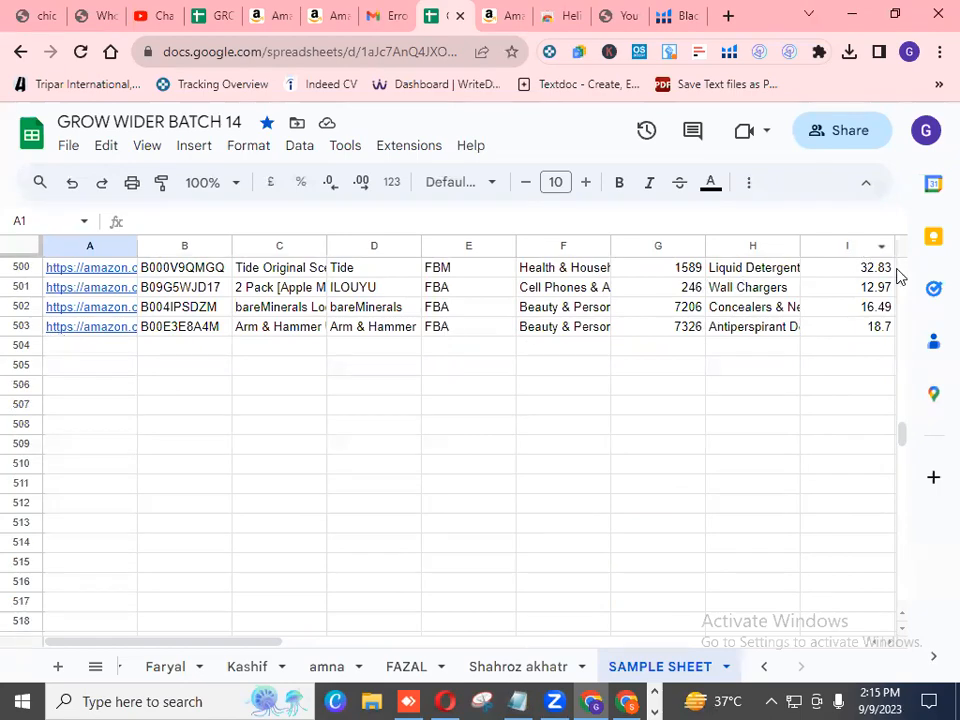
{"action": "scroll", "coordinate": [900, 274], "scroll_direction": "up", "scroll_amount": 20}
{"action": "scroll", "coordinate": [900, 274], "scroll_direction": "up", "scroll_amount": 20}
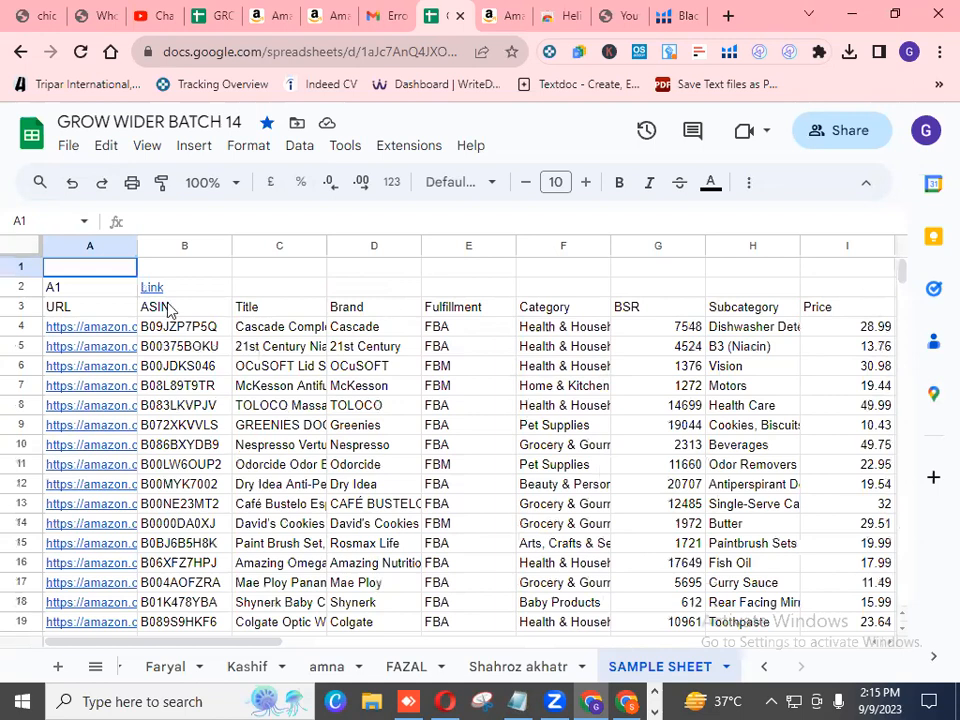
Select the header row of the imported product table from URL in A3 through the Sales to Reviews column, range A3:AE3.
{"action": "left_click", "coordinate": [86, 311]}
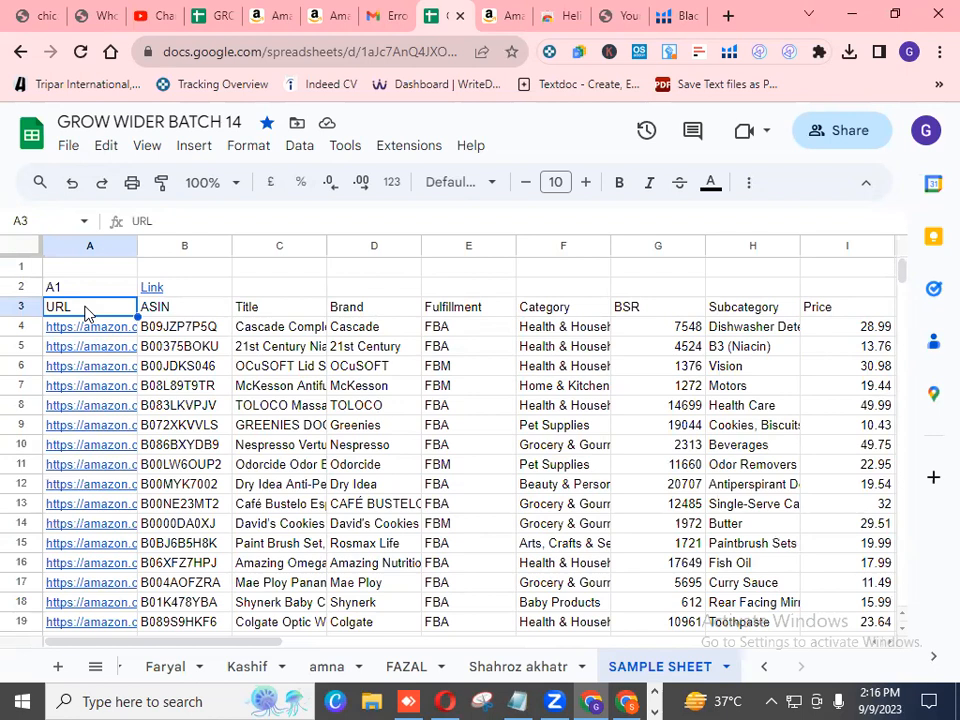
{"action": "key", "text": "shift+Right"}
{"action": "key", "text": "shift+Right"}
{"action": "key", "text": "shift+Right"}
{"action": "key", "text": "shift+Right"}
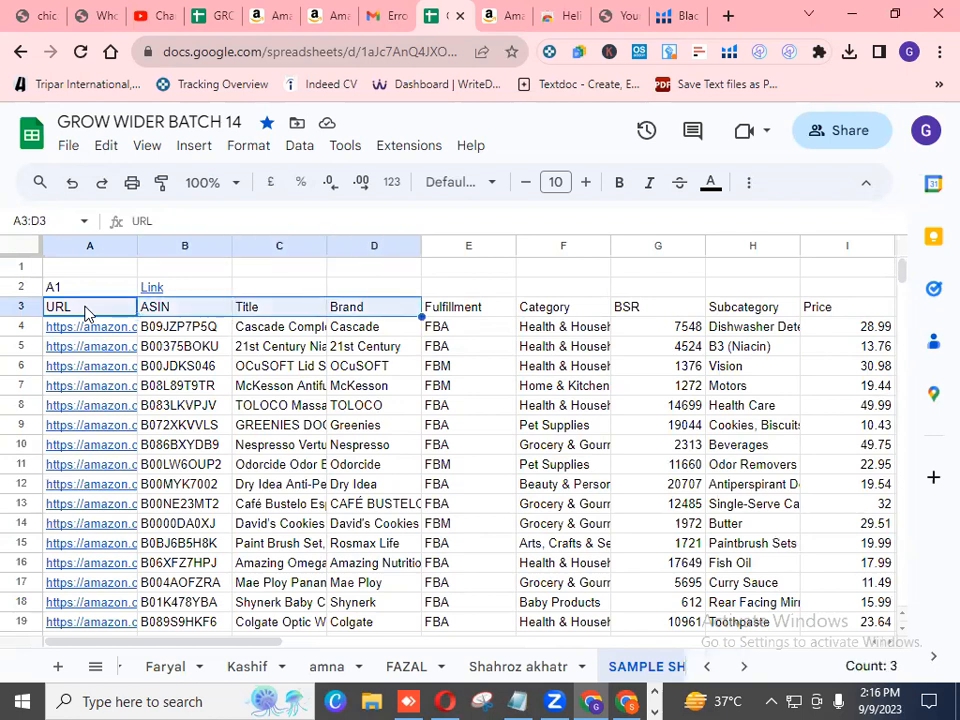
{"action": "key", "text": "shift+Right"}
{"action": "key", "text": "shift+Right"}
{"action": "key", "text": "shift+Right"}
{"action": "key", "text": "shift+Right"}
{"action": "key", "text": "shift+Right"}
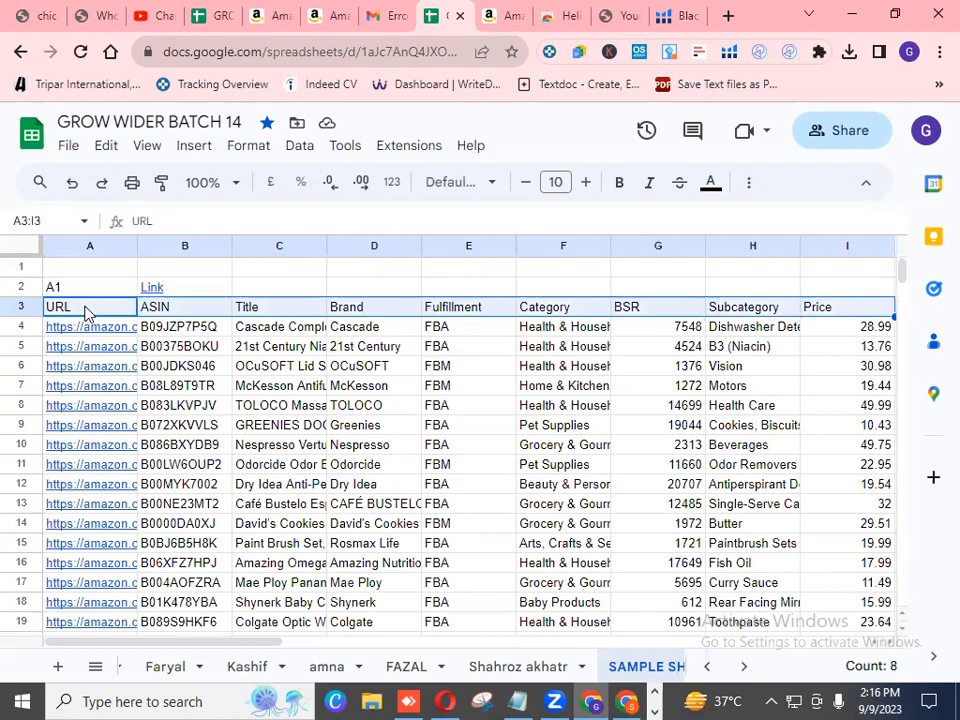
{"action": "key", "text": "shift+Right"}
{"action": "key", "text": "shift+Right"}
{"action": "key", "text": "shift+Right"}
{"action": "key", "text": "shift+Right"}
{"action": "key", "text": "shift+Right"}
{"action": "key", "text": "shift+Right"}
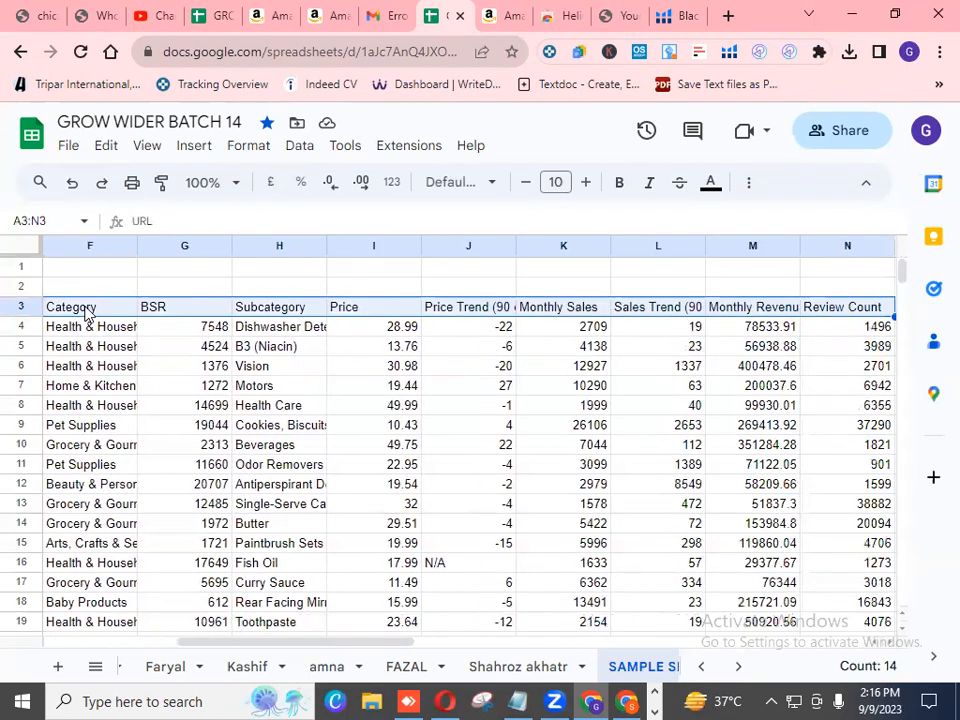
{"action": "key", "text": "shift+Right"}
{"action": "key", "text": "shift+Right"}
{"action": "key", "text": "shift+Right"}
{"action": "key", "text": "shift+Right"}
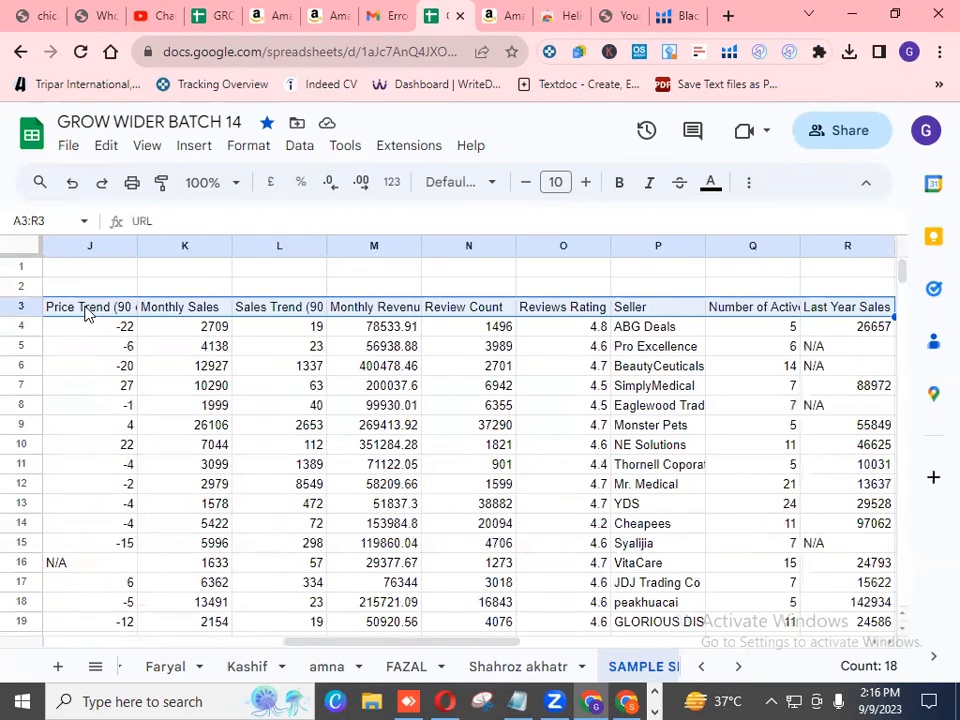
{"action": "key", "text": "shift+Right"}
{"action": "key", "text": "shift+Right"}
{"action": "key", "text": "shift+Right"}
{"action": "key", "text": "shift+Right"}
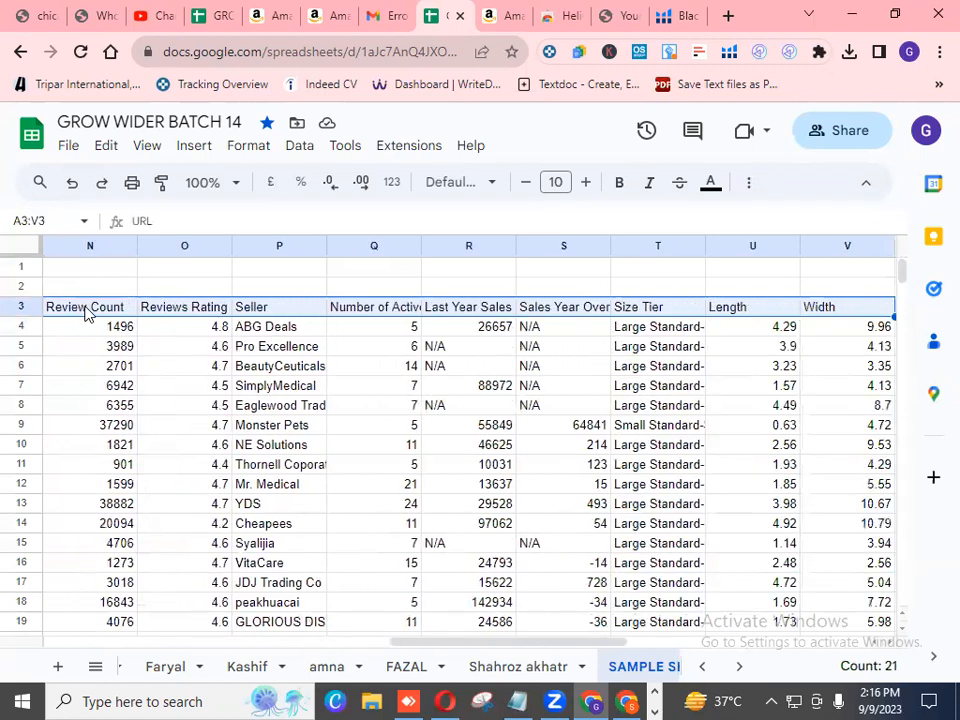
{"action": "key", "text": "shift+Right"}
{"action": "key", "text": "shift+Right"}
{"action": "key", "text": "shift+Right"}
{"action": "key", "text": "shift+Right"}
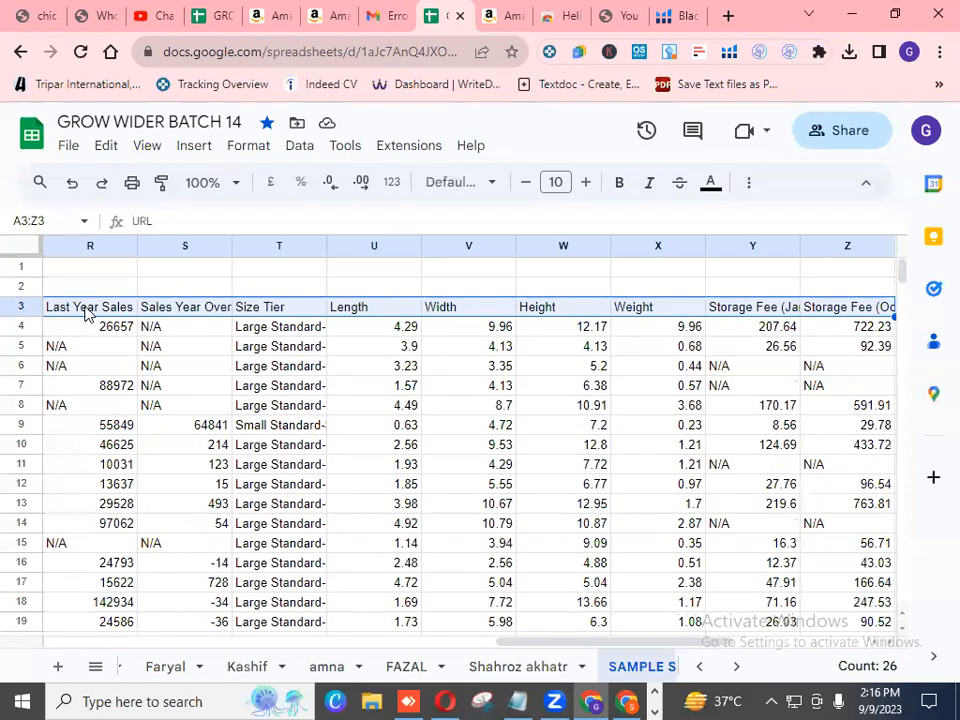
{"action": "key", "text": "shift+Right"}
{"action": "key", "text": "shift+Right"}
{"action": "key", "text": "shift+Right"}
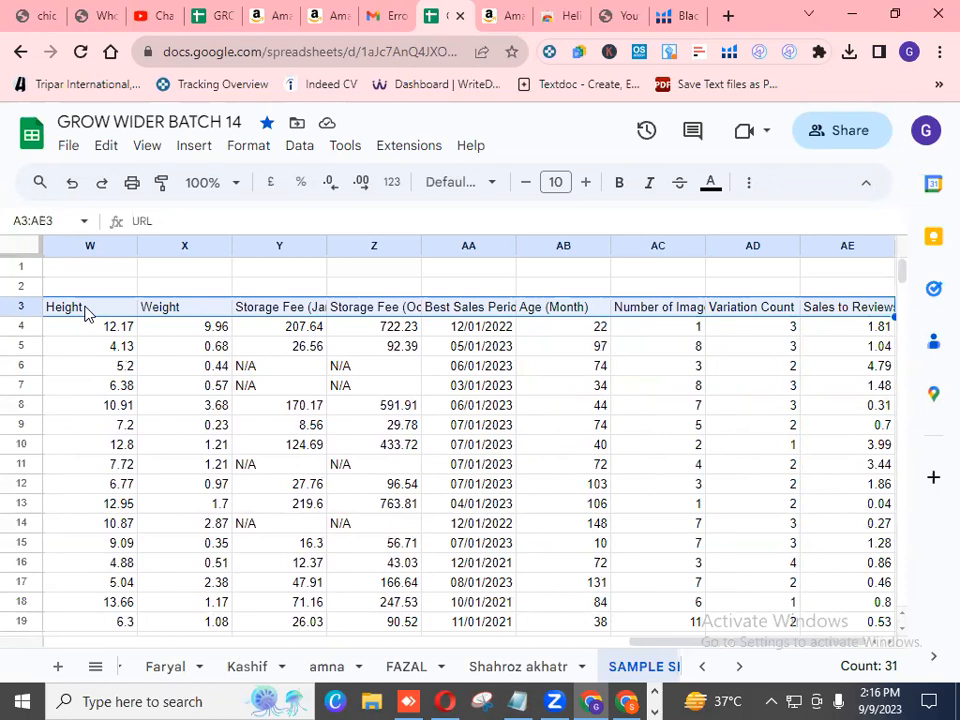
Extend the selection from the header row A3:AE3 down through the imported product rows to row 397, range A3:AE397.
{"action": "key", "text": "shift+Down"}
{"action": "key", "text": "shift+Down"}
{"action": "key", "text": "shift+Down"}
{"action": "key", "text": "shift+Down"}
{"action": "key", "text": "shift+Down"}
{"action": "key", "text": "shift+Down"}
{"action": "key", "text": "shift+Down"}
{"action": "key", "text": "shift+Down"}
{"action": "key", "text": "shift+Down"}
{"action": "key", "text": "shift+Down"}
{"action": "key", "text": "shift+Down"}
{"action": "key", "text": "shift+Down"}
{"action": "key", "text": "shift+Down"}
{"action": "key", "text": "shift+Down"}
{"action": "key", "text": "shift+Down"}
{"action": "key", "text": "shift+Down"}
{"action": "key", "text": "shift+Down"}
{"action": "key", "text": "shift+Down"}
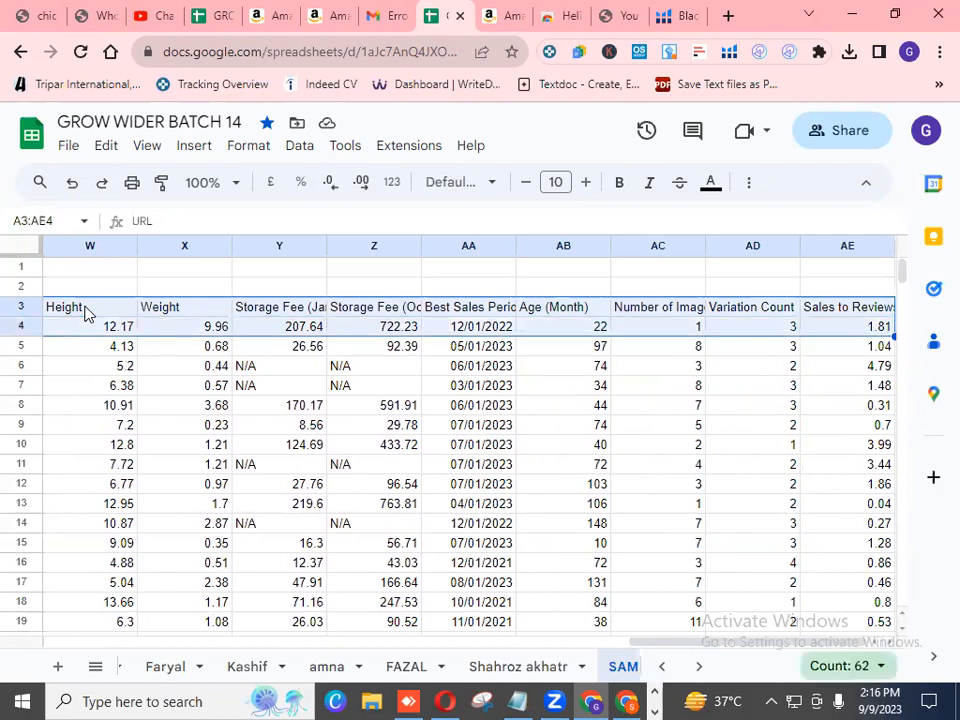
{"action": "key", "text": "shift+Down"}
{"action": "key", "text": "shift+Down"}
{"action": "key", "text": "shift+Down"}
{"action": "key", "text": "shift+Down"}
{"action": "key", "text": "shift+Down"}
{"action": "key", "text": "shift+Down"}
{"action": "key", "text": "shift+Down"}
{"action": "key", "text": "shift+Down"}
{"action": "key", "text": "shift+Down"}
{"action": "key", "text": "shift+Down"}
{"action": "key", "text": "shift+Down"}
{"action": "key", "text": "shift+Down"}
{"action": "key", "text": "shift+Down"}
{"action": "key", "text": "shift+Down"}
{"action": "key", "text": "shift+Down"}
{"action": "key", "text": "shift+Down"}
{"action": "key", "text": "shift+Down"}
{"action": "key", "text": "shift+Down"}
{"action": "key", "text": "shift+Down"}
{"action": "key", "text": "shift+Down"}
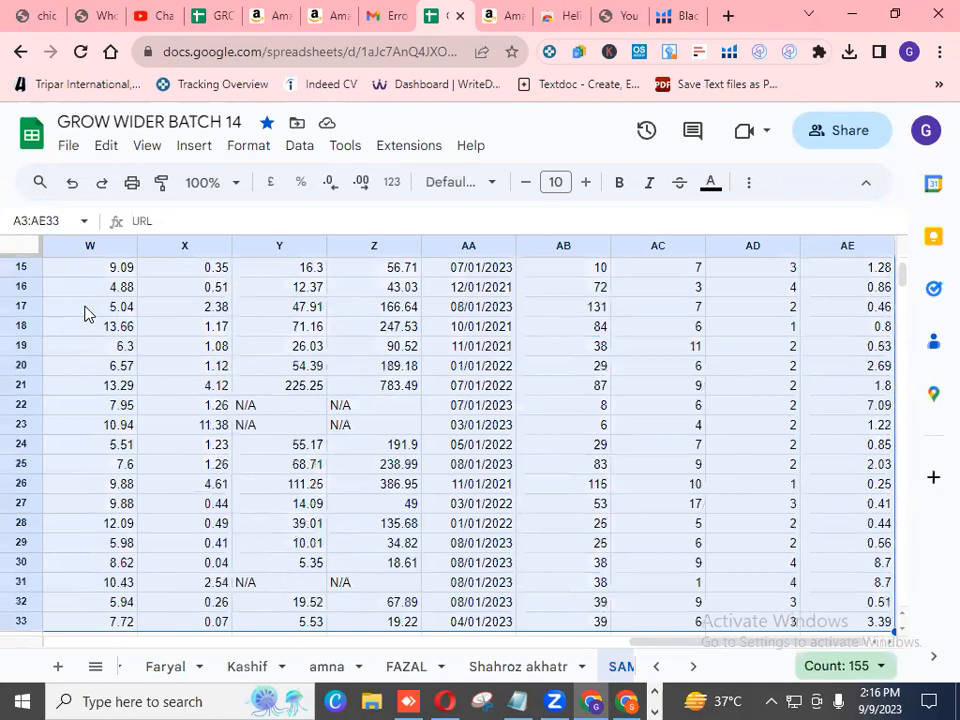
{"action": "key", "text": "shift+Down"}
{"action": "key", "text": "shift+Down"}
{"action": "key", "text": "shift+Down"}
{"action": "key", "text": "shift+Down"}
{"action": "key", "text": "shift+Down"}
{"action": "key", "text": "shift+Down"}
{"action": "key", "text": "shift+Down"}
{"action": "key", "text": "shift+Down"}
{"action": "key", "text": "shift+Down"}
{"action": "key", "text": "shift+Down"}
{"action": "key", "text": "shift+Down"}
{"action": "key", "text": "shift+Down"}
{"action": "key", "text": "shift+Down"}
{"action": "key", "text": "shift+Down"}
{"action": "key", "text": "shift+Down"}
{"action": "key", "text": "shift+Down"}
{"action": "key", "text": "shift+Down"}
{"action": "key", "text": "shift+Down"}
{"action": "key", "text": "shift+Down"}
{"action": "key", "text": "shift+Down"}
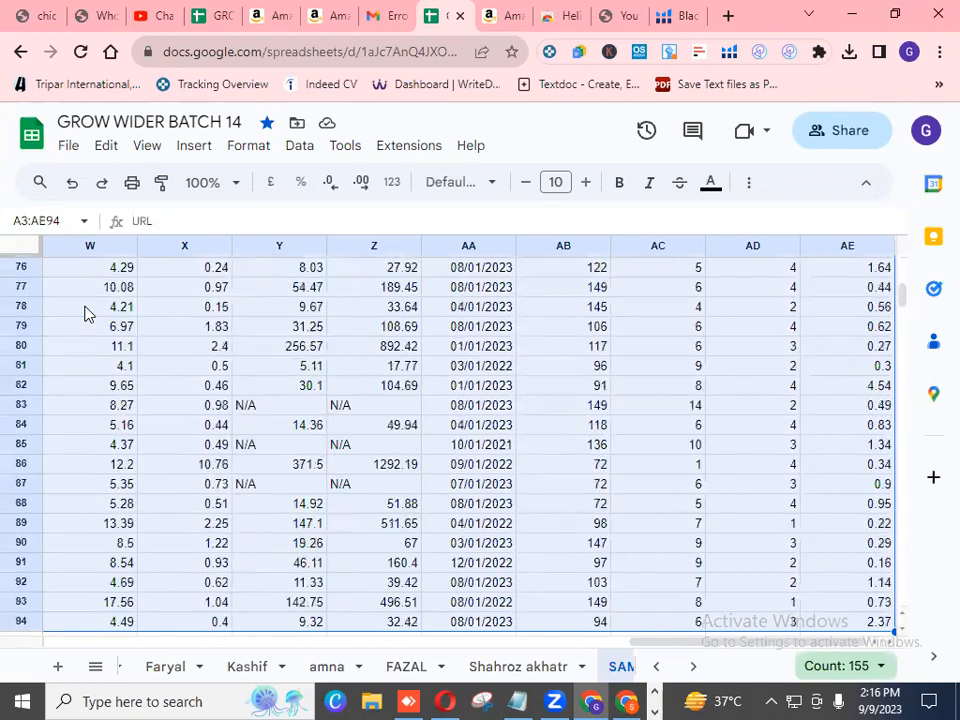
{"action": "key", "text": "shift+Down"}
{"action": "key", "text": "shift+Down"}
{"action": "key", "text": "shift+Down"}
{"action": "key", "text": "shift+Down"}
{"action": "key", "text": "shift+Down"}
{"action": "key", "text": "shift+Down"}
{"action": "key", "text": "shift+Down"}
{"action": "key", "text": "shift+Down"}
{"action": "key", "text": "shift+Down"}
{"action": "key", "text": "shift+Down"}
{"action": "key", "text": "shift+Down"}
{"action": "key", "text": "shift+Down"}
{"action": "key", "text": "shift+Down"}
{"action": "key", "text": "shift+Down"}
{"action": "key", "text": "shift+Down"}
{"action": "key", "text": "shift+Down"}
{"action": "key", "text": "shift+Down"}
{"action": "key", "text": "shift+Down"}
{"action": "key", "text": "shift+Down"}
{"action": "key", "text": "shift+Down"}
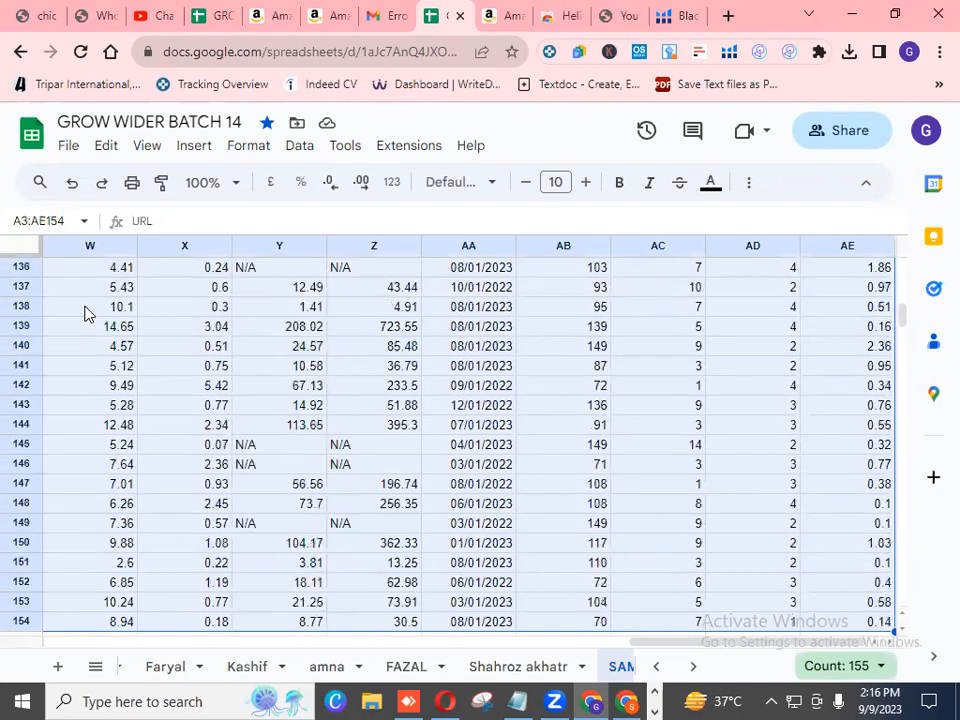
{"action": "key", "text": "shift+Down"}
{"action": "key", "text": "shift+Down"}
{"action": "key", "text": "shift+Down"}
{"action": "key", "text": "shift+Down"}
{"action": "key", "text": "shift+Down"}
{"action": "key", "text": "shift+Down"}
{"action": "key", "text": "shift+Down"}
{"action": "key", "text": "shift+Down"}
{"action": "key", "text": "shift+Down"}
{"action": "key", "text": "shift+Down"}
{"action": "key", "text": "shift+Down"}
{"action": "key", "text": "shift+Down"}
{"action": "key", "text": "shift+Down"}
{"action": "key", "text": "shift+Down"}
{"action": "key", "text": "shift+Down"}
{"action": "key", "text": "shift+Down"}
{"action": "key", "text": "shift+Down"}
{"action": "key", "text": "shift+Down"}
{"action": "key", "text": "shift+Down"}
{"action": "key", "text": "shift+Down"}
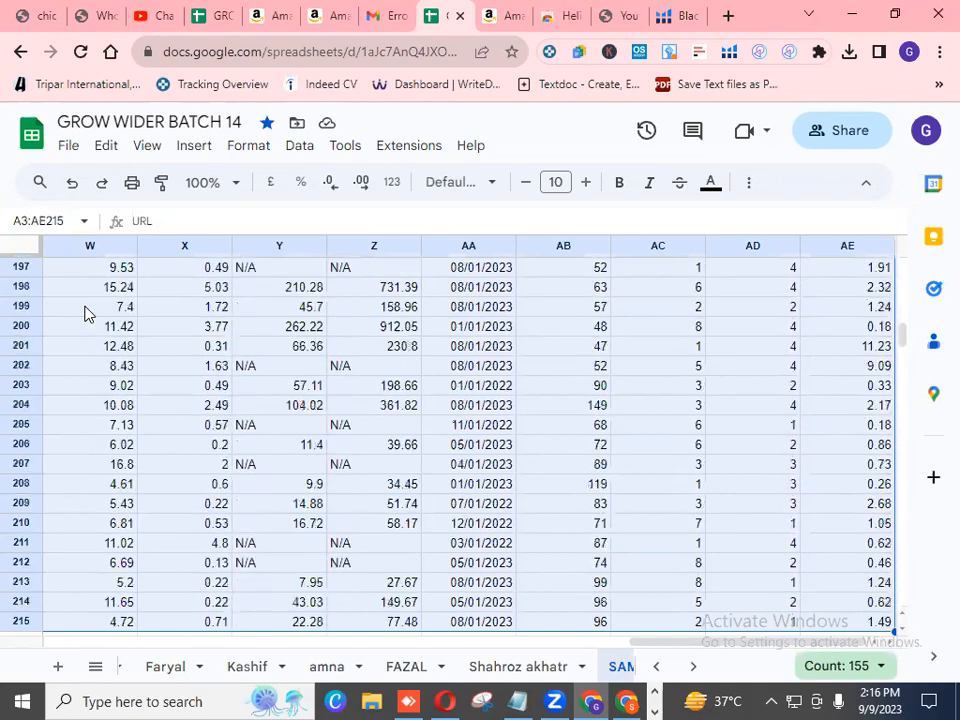
{"action": "key", "text": "shift+Down"}
{"action": "key", "text": "shift+Down"}
{"action": "key", "text": "shift+Down"}
{"action": "key", "text": "shift+Down"}
{"action": "key", "text": "shift+Down"}
{"action": "key", "text": "shift+Down"}
{"action": "key", "text": "shift+Down"}
{"action": "key", "text": "shift+Down"}
{"action": "key", "text": "shift+Down"}
{"action": "key", "text": "shift+Down"}
{"action": "key", "text": "shift+Down"}
{"action": "key", "text": "shift+Down"}
{"action": "key", "text": "shift+Down"}
{"action": "key", "text": "shift+Down"}
{"action": "key", "text": "shift+Down"}
{"action": "key", "text": "shift+Down"}
{"action": "key", "text": "shift+Down"}
{"action": "key", "text": "shift+Down"}
{"action": "key", "text": "shift+Down"}
{"action": "key", "text": "shift+Down"}
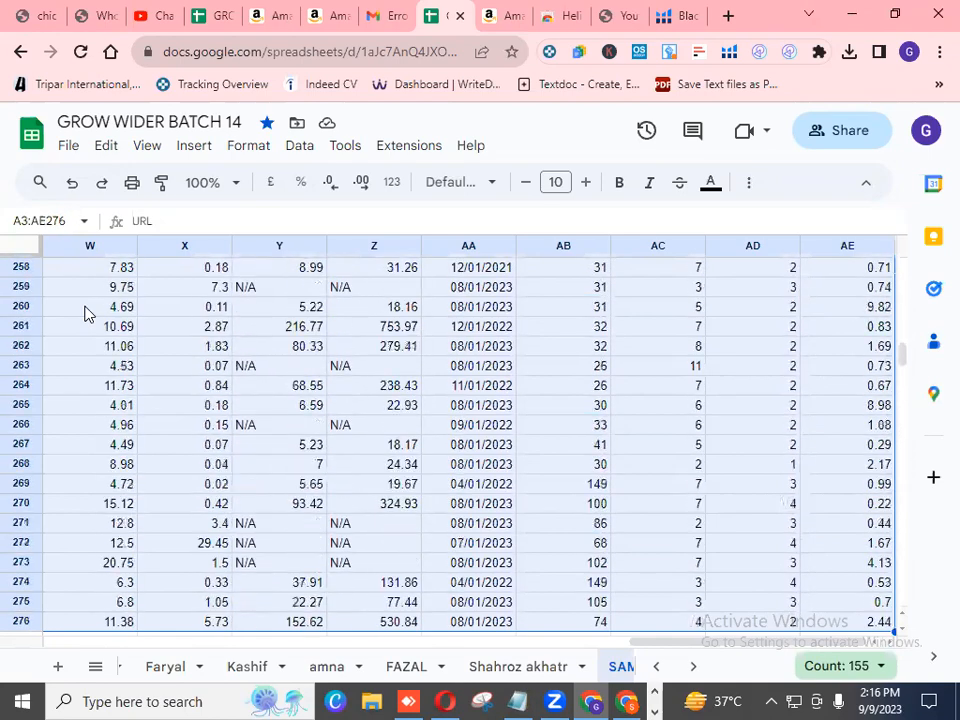
{"action": "key", "text": "shift+Down"}
{"action": "key", "text": "shift+Down"}
{"action": "key", "text": "shift+Down"}
{"action": "key", "text": "shift+Down"}
{"action": "key", "text": "shift+Down"}
{"action": "key", "text": "shift+Down"}
{"action": "key", "text": "shift+Down"}
{"action": "key", "text": "shift+Down"}
{"action": "key", "text": "shift+Down"}
{"action": "key", "text": "shift+Down"}
{"action": "key", "text": "shift+Down"}
{"action": "key", "text": "shift+Down"}
{"action": "key", "text": "shift+Down"}
{"action": "key", "text": "shift+Down"}
{"action": "key", "text": "shift+Down"}
{"action": "key", "text": "shift+Down"}
{"action": "key", "text": "shift+Down"}
{"action": "key", "text": "shift+Down"}
{"action": "key", "text": "shift+Down"}
{"action": "key", "text": "shift+Down"}
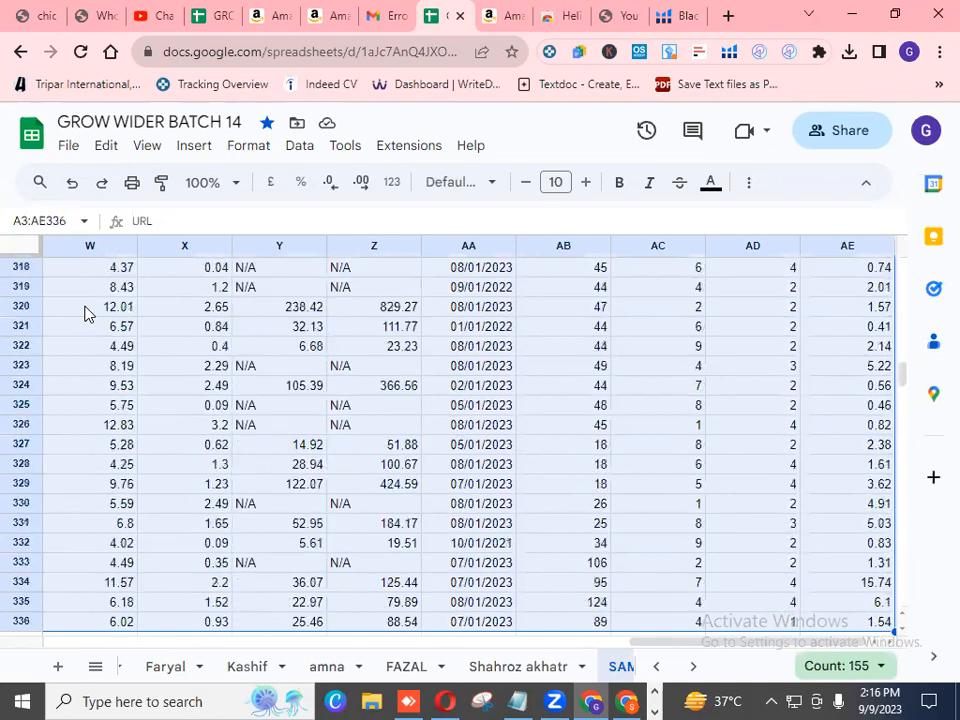
{"action": "key", "text": "shift+Down"}
{"action": "key", "text": "shift+Down"}
{"action": "key", "text": "shift+Down"}
{"action": "key", "text": "shift+Down"}
{"action": "key", "text": "shift+Down"}
{"action": "key", "text": "shift+Down"}
{"action": "key", "text": "shift+Down"}
{"action": "key", "text": "shift+Down"}
{"action": "key", "text": "shift+Down"}
{"action": "key", "text": "shift+Down"}
{"action": "key", "text": "shift+Down"}
{"action": "key", "text": "shift+Down"}
{"action": "key", "text": "shift+Down"}
{"action": "key", "text": "shift+Down"}
{"action": "key", "text": "shift+Down"}
{"action": "key", "text": "shift+Down"}
{"action": "key", "text": "shift+Down"}
{"action": "key", "text": "shift+Down"}
{"action": "key", "text": "shift+Down"}
{"action": "key", "text": "shift+Down"}
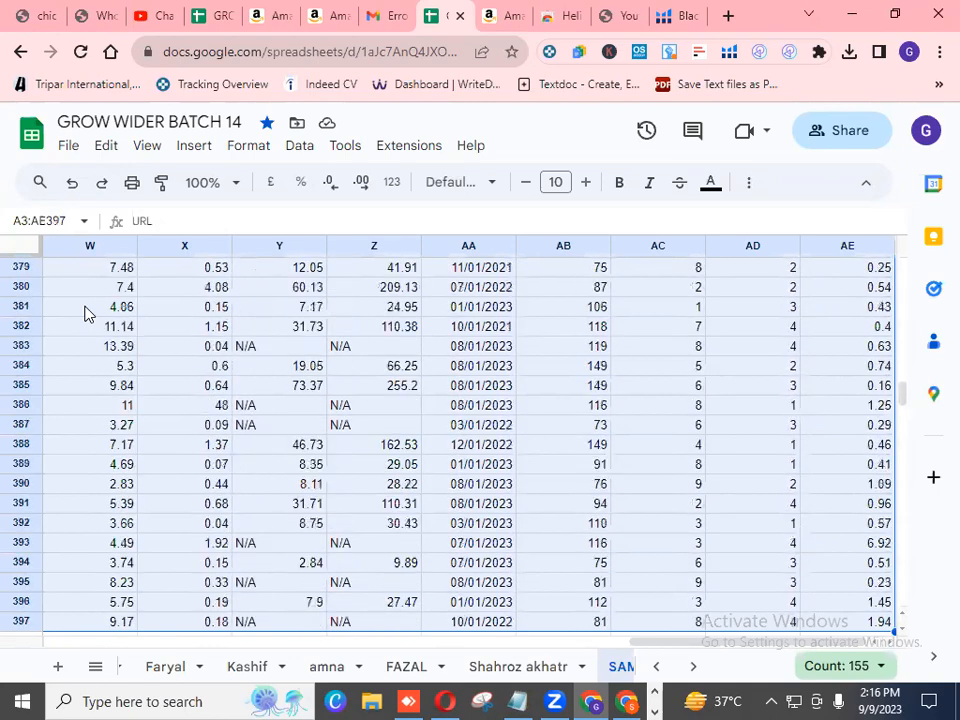
Extend the selection from row 397 down to the last imported product row, covering range A3:AE503.
{"action": "key", "text": "shift+Down"}
{"action": "key", "text": "shift+Down"}
{"action": "key", "text": "shift+Down"}
{"action": "key", "text": "shift+Down"}
{"action": "key", "text": "shift+Down"}
{"action": "key", "text": "shift+Down"}
{"action": "key", "text": "shift+Down"}
{"action": "key", "text": "shift+Down"}
{"action": "key", "text": "shift+Down"}
{"action": "key", "text": "shift+Down"}
{"action": "key", "text": "shift+Down"}
{"action": "key", "text": "shift+Down"}
{"action": "key", "text": "shift+Down"}
{"action": "key", "text": "shift+Down"}
{"action": "key", "text": "shift+Down"}
{"action": "key", "text": "shift+Down"}
{"action": "key", "text": "shift+Down"}
{"action": "key", "text": "shift+Down"}
{"action": "key", "text": "shift+Down"}
{"action": "key", "text": "shift+Down"}
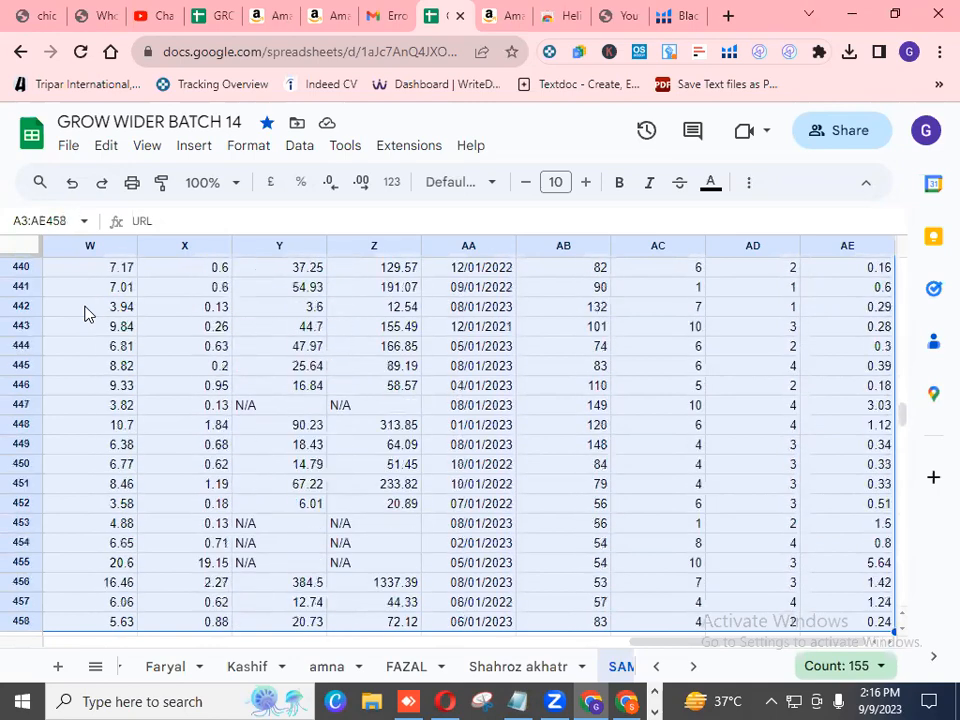
{"action": "key", "text": "shift+Down"}
{"action": "key", "text": "shift+Down"}
{"action": "key", "text": "shift+Down"}
{"action": "key", "text": "shift+Down"}
{"action": "key", "text": "shift+Down"}
{"action": "key", "text": "shift+Down"}
{"action": "key", "text": "shift+Down"}
{"action": "key", "text": "shift+Down"}
{"action": "key", "text": "shift+Down"}
{"action": "key", "text": "shift+Down"}
{"action": "key", "text": "shift+Down"}
{"action": "key", "text": "shift+Down"}
{"action": "key", "text": "shift+Down"}
{"action": "key", "text": "shift+Down"}
{"action": "key", "text": "shift+Down"}
{"action": "key", "text": "shift+Down"}
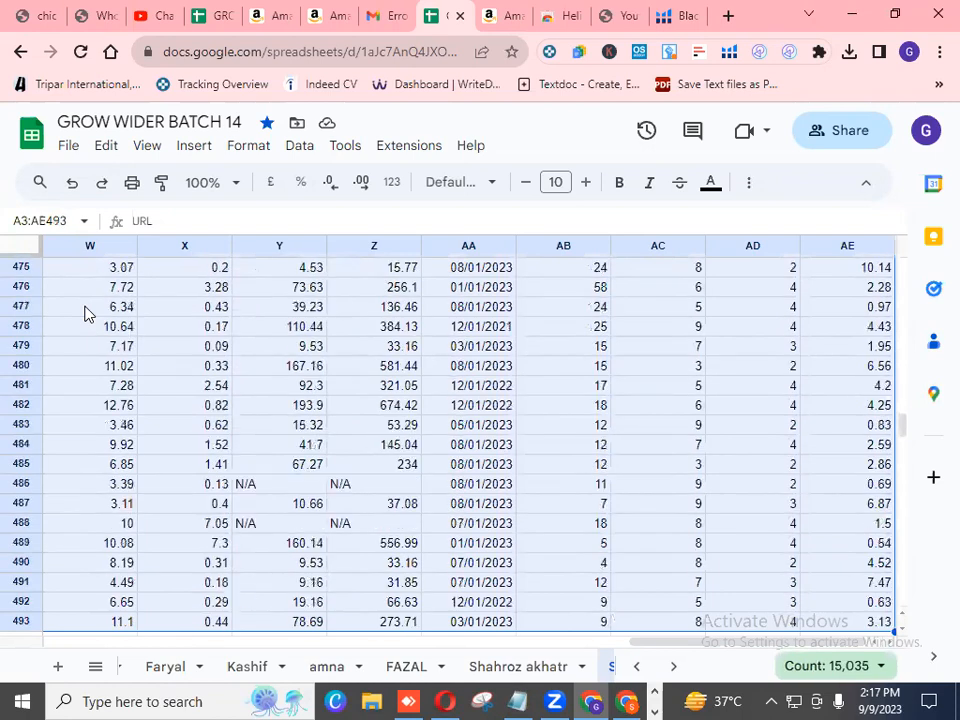
{"action": "key", "text": "shift+Down"}
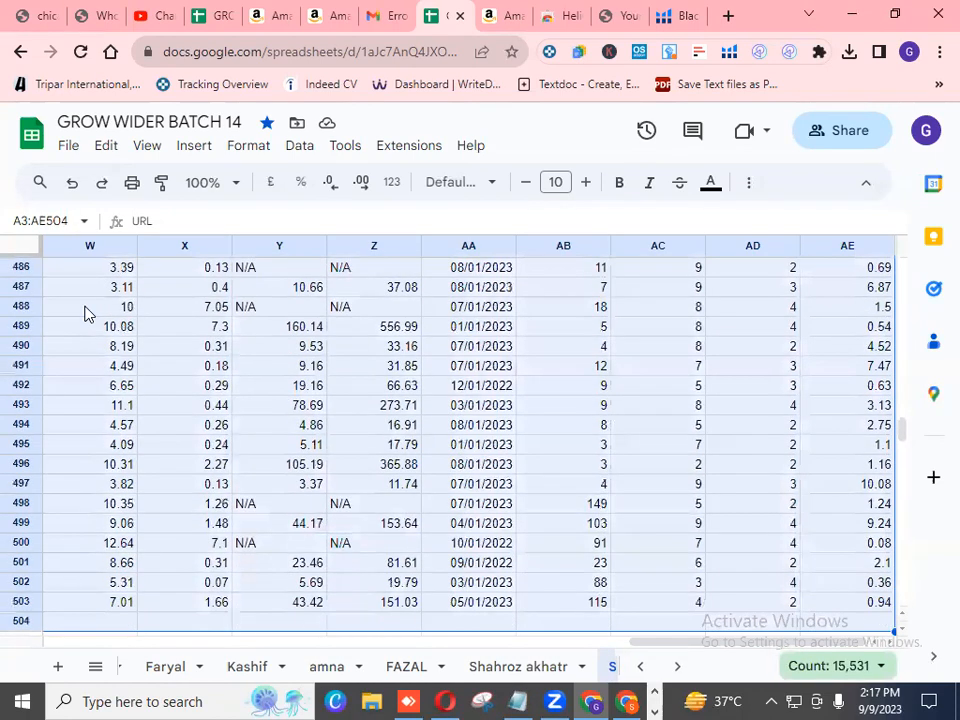
{"action": "key", "text": "shift+Up"}
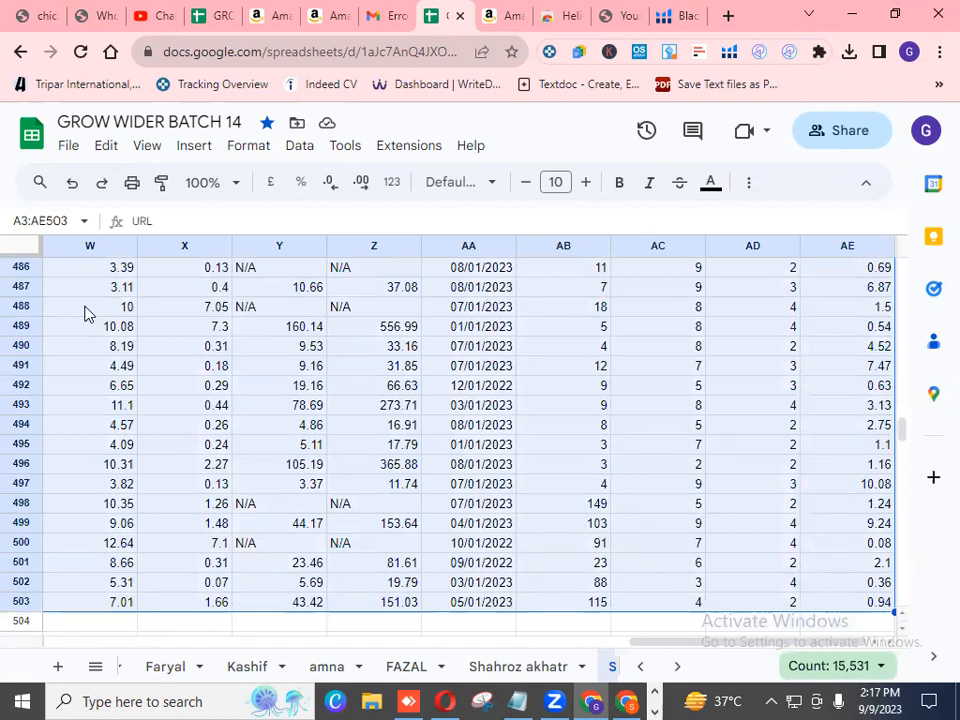
Copy the product table in A3:AE503 and clear its contents from the original cells.
{"action": "key", "text": "ctrl+c"}
{"action": "scroll", "coordinate": [902, 270], "scroll_direction": "up", "scroll_amount": 1}
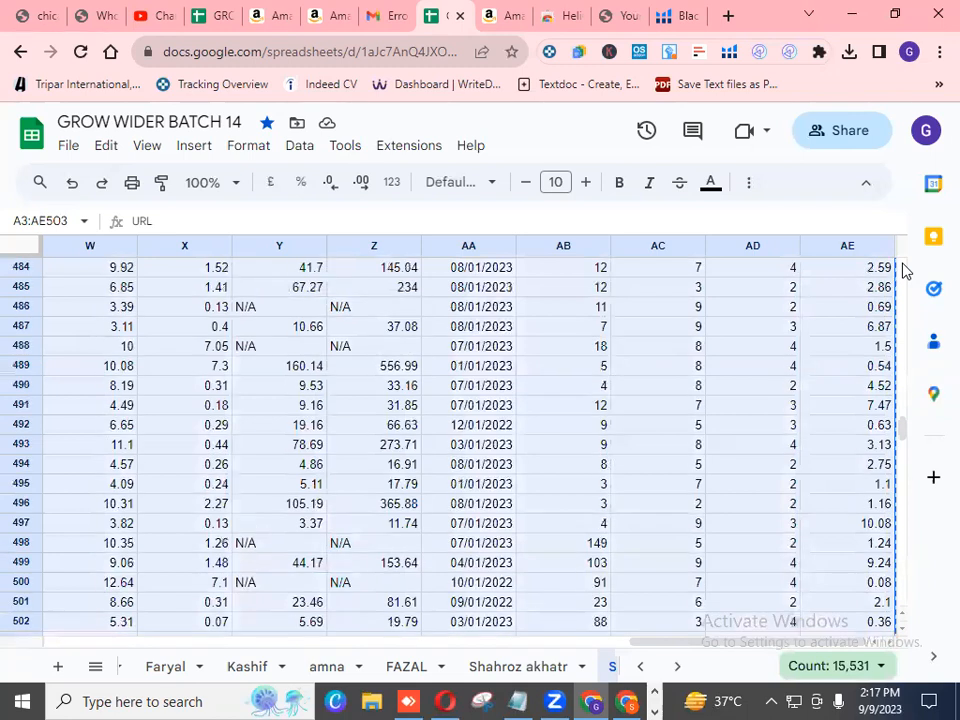
{"action": "left_click", "coordinate": [902, 270]}
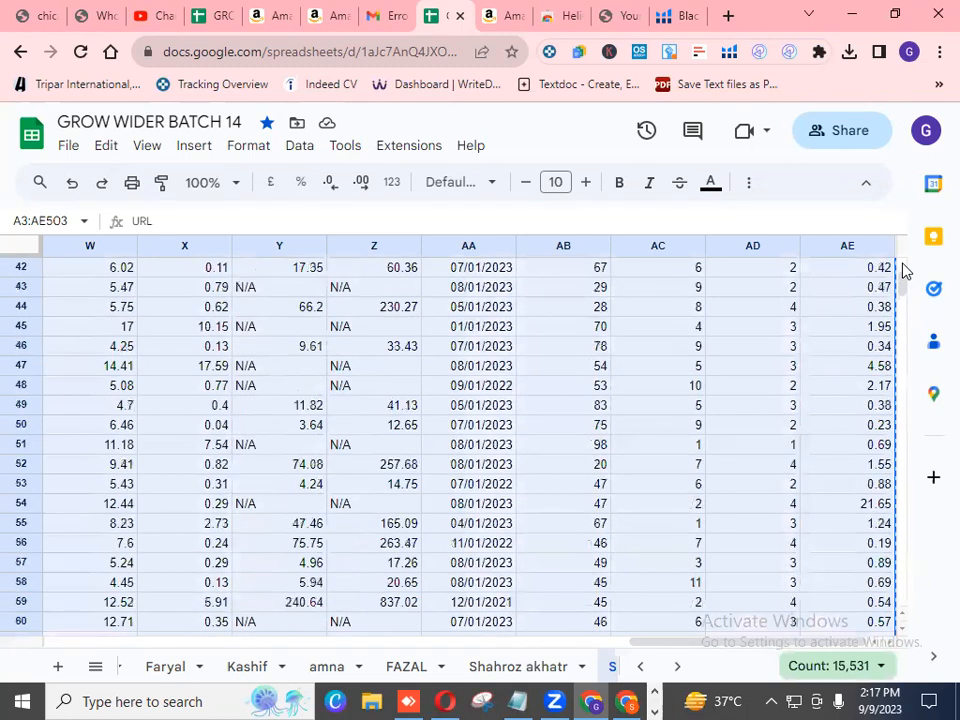
{"action": "scroll", "coordinate": [902, 270], "scroll_direction": "up", "scroll_amount": 10}
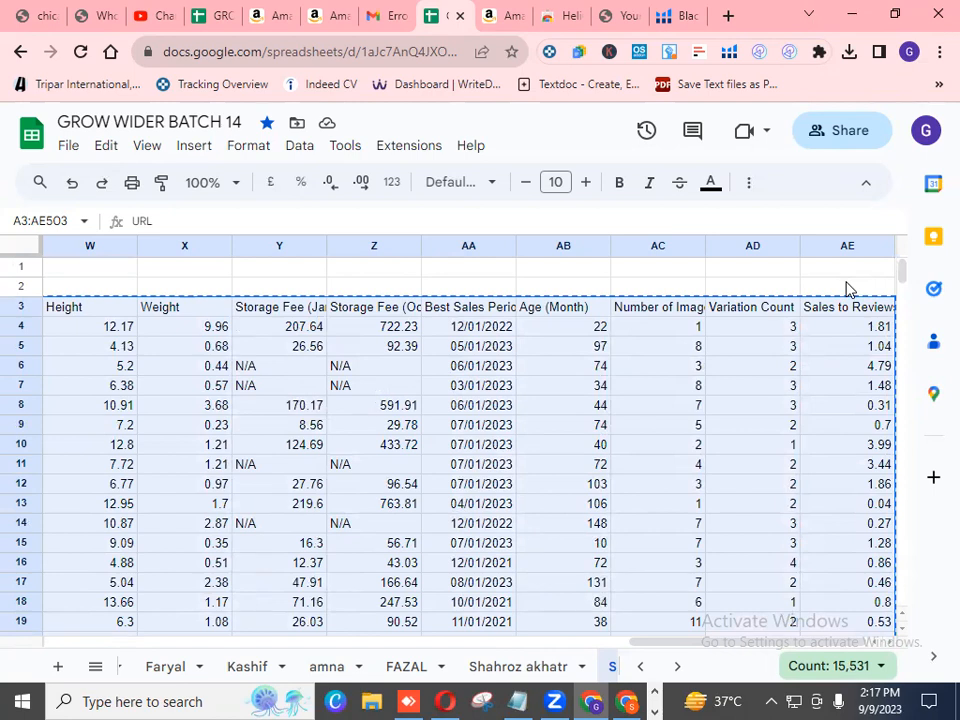
{"action": "key", "text": "Delete"}
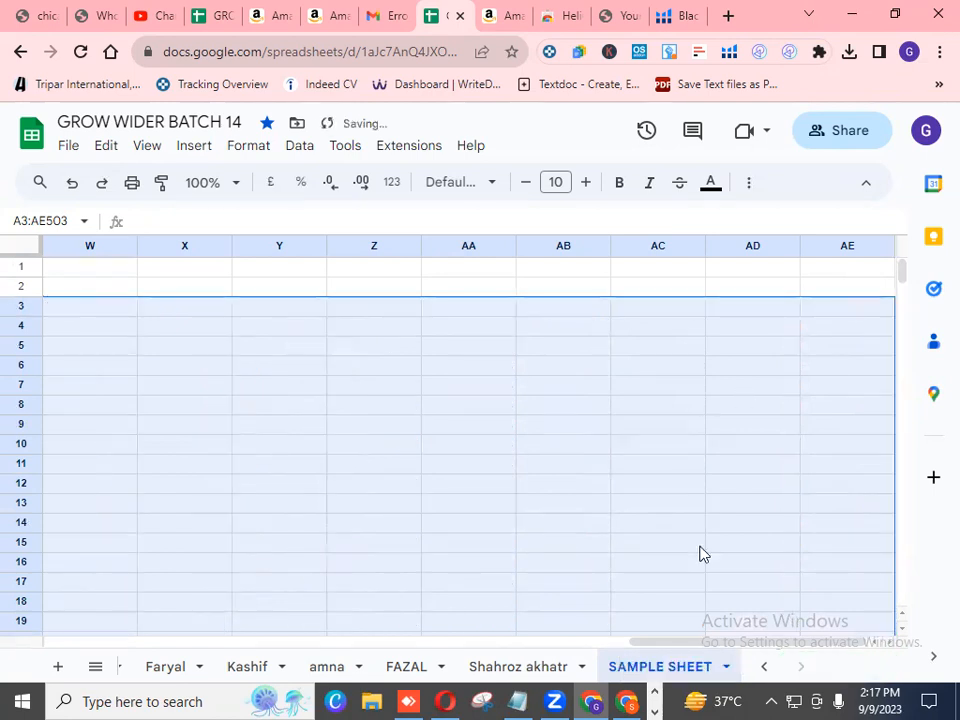
{"action": "left_click_drag", "start_coordinate": [741, 647], "coordinate": [120, 646]}
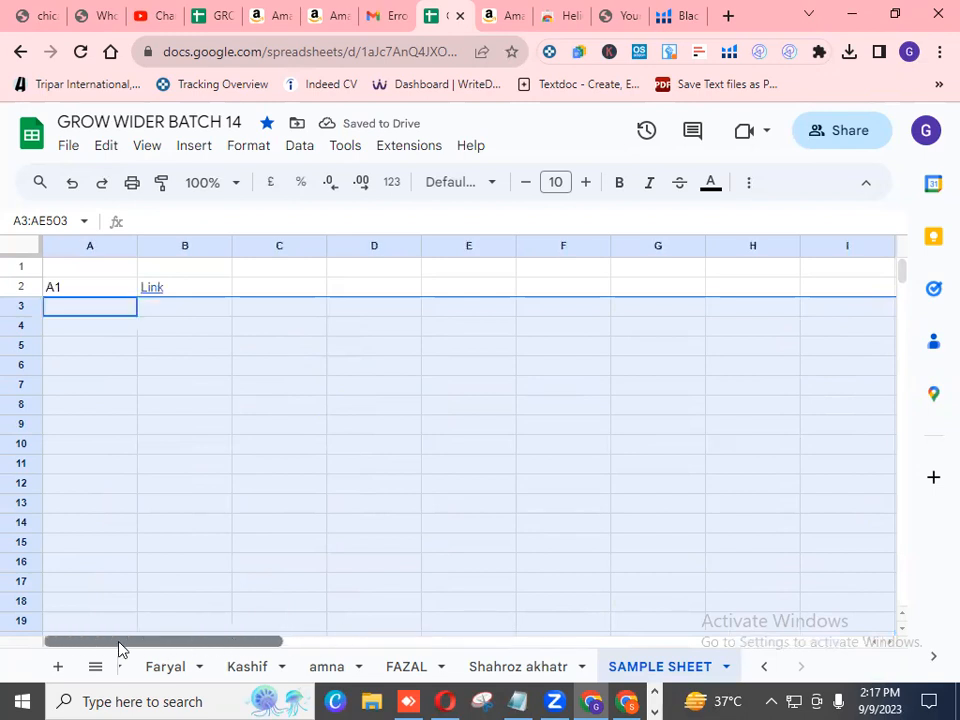
{"action": "left_click", "coordinate": [357, 291]}
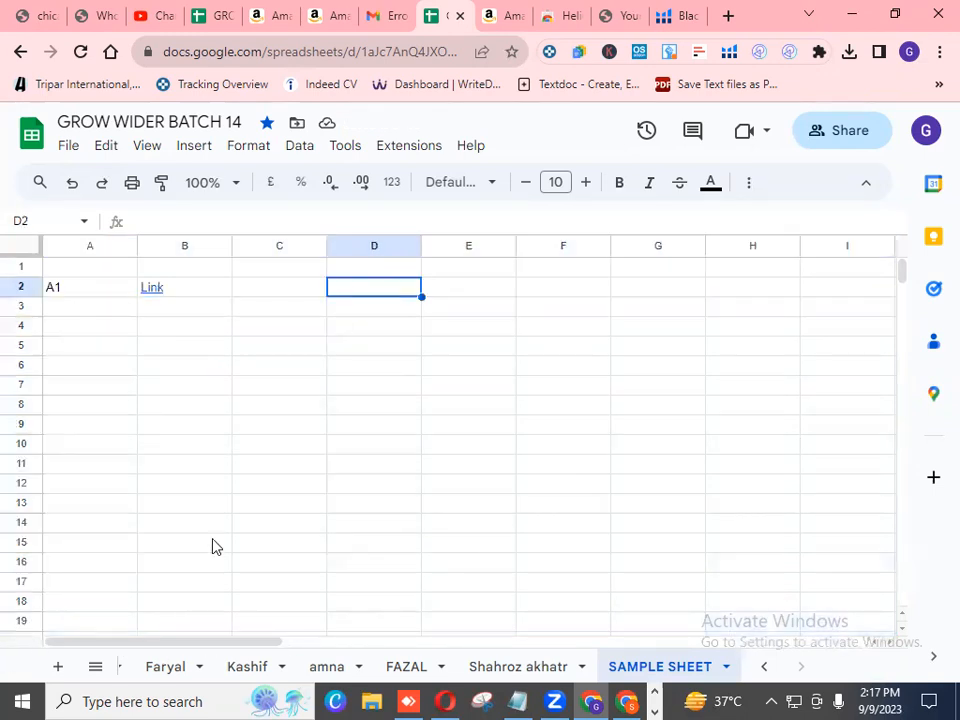
Paste the copied product table further down SAMPLE SHEET, starting at cell A25.
{"action": "left_click", "coordinate": [902, 630]}
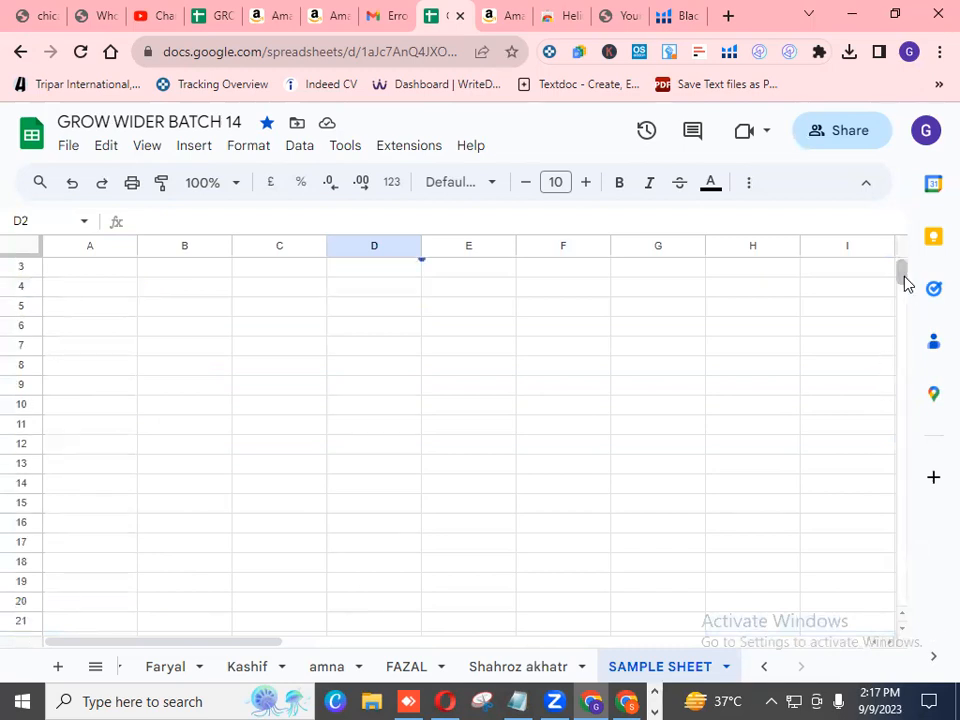
{"action": "scroll", "coordinate": [900, 276], "scroll_direction": "up", "scroll_amount": 2}
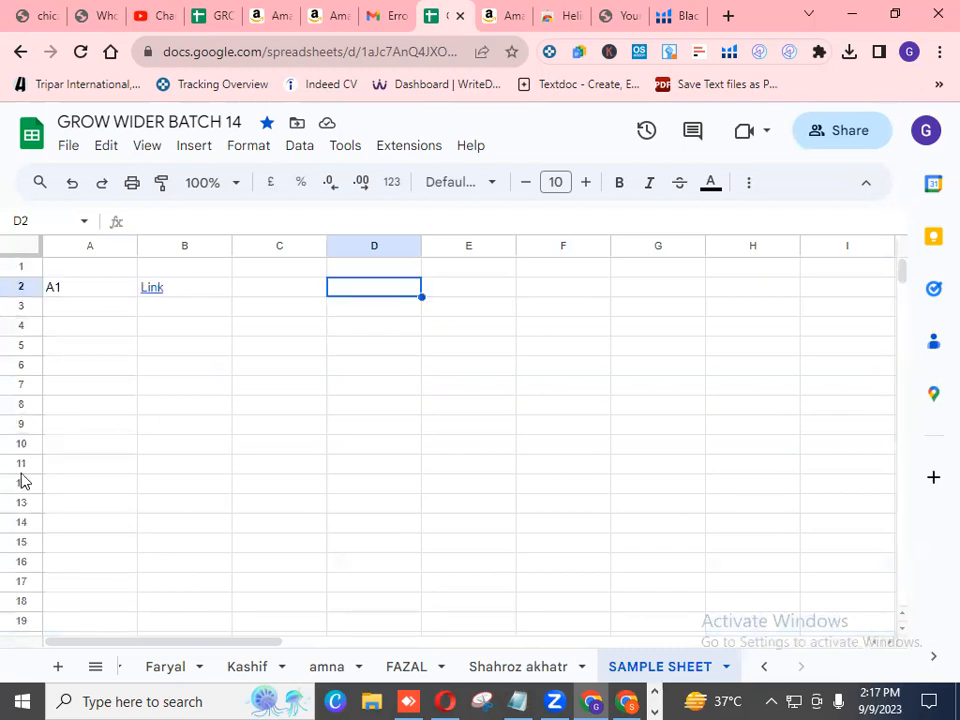
{"action": "left_click", "coordinate": [903, 629]}
{"action": "left_click", "coordinate": [903, 629]}
{"action": "left_click", "coordinate": [903, 629]}
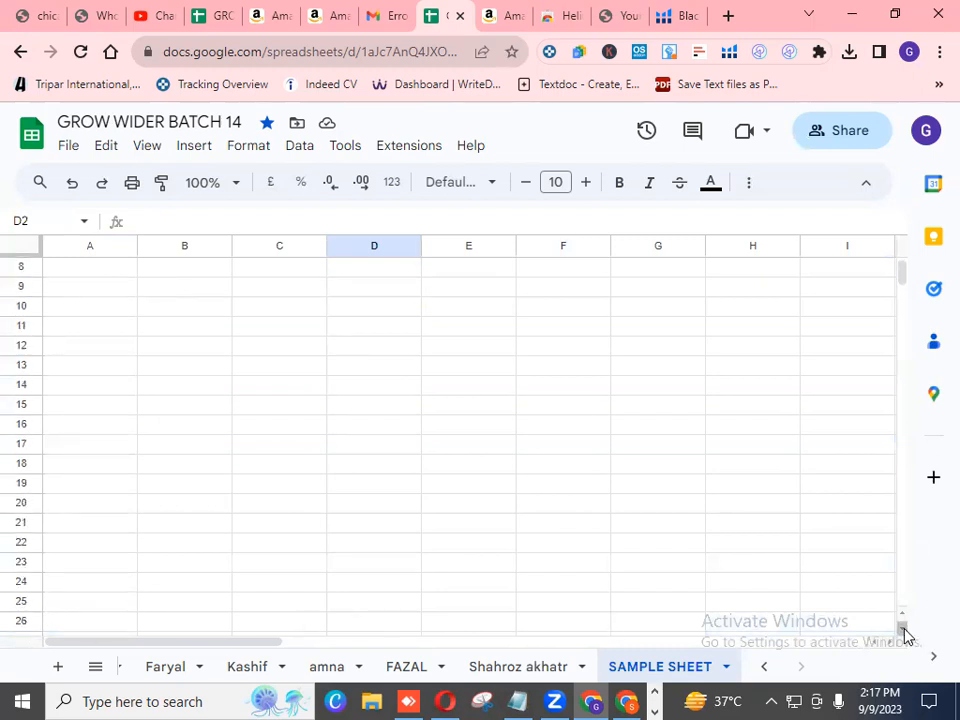
{"action": "left_click", "coordinate": [112, 605]}
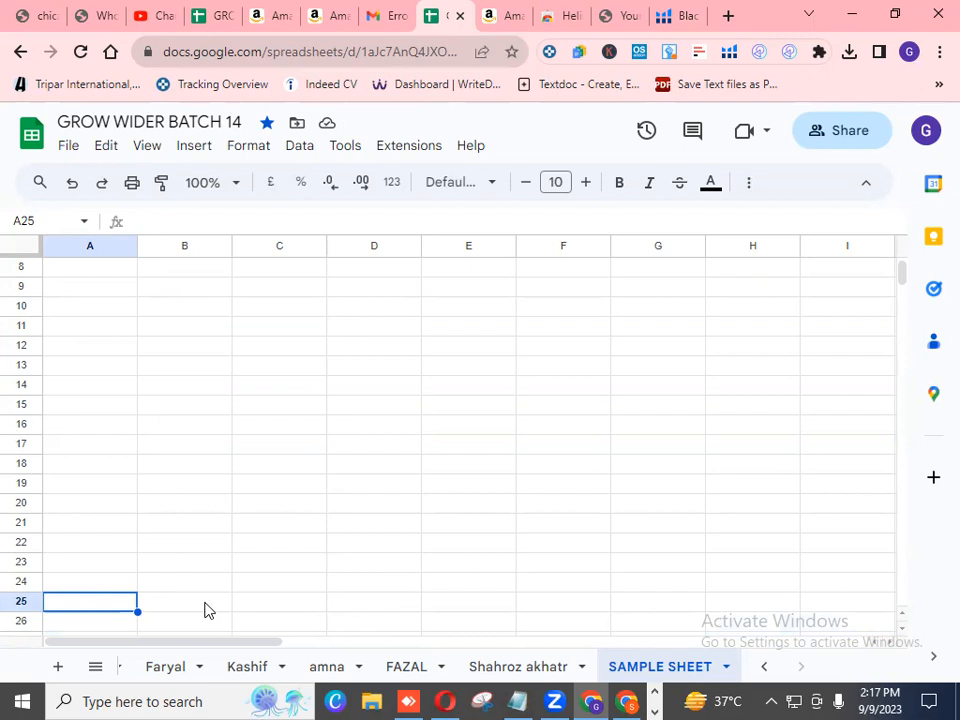
{"action": "key", "text": "ctrl+v"}
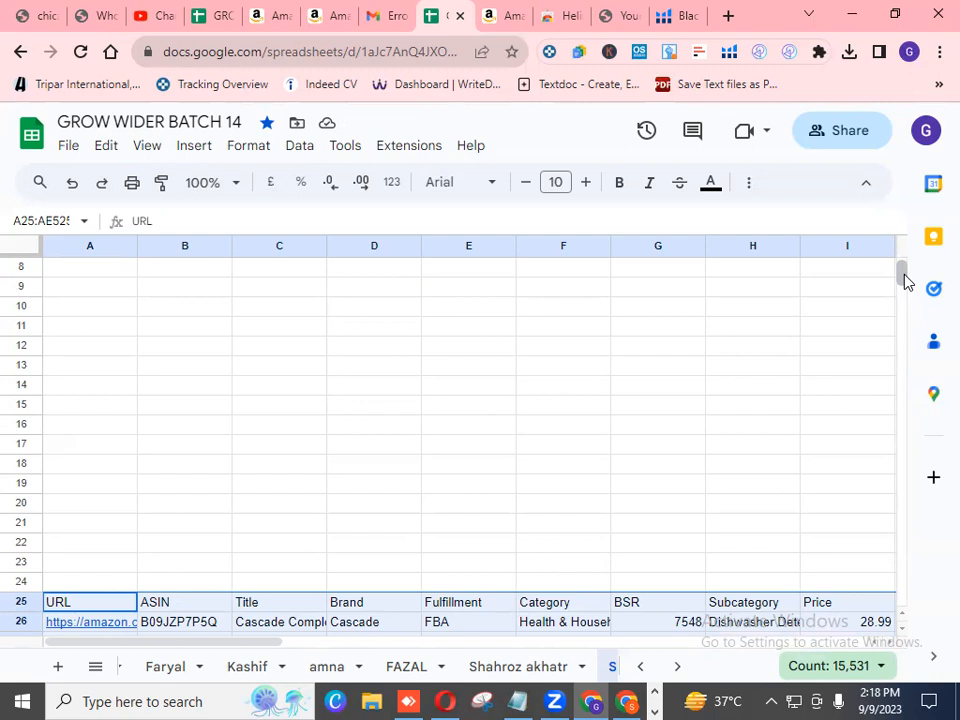
Select the pasted table's header row from URL in A25 through the Sales to Reviews column, range A25:AE25.
{"action": "left_click", "coordinate": [805, 482]}
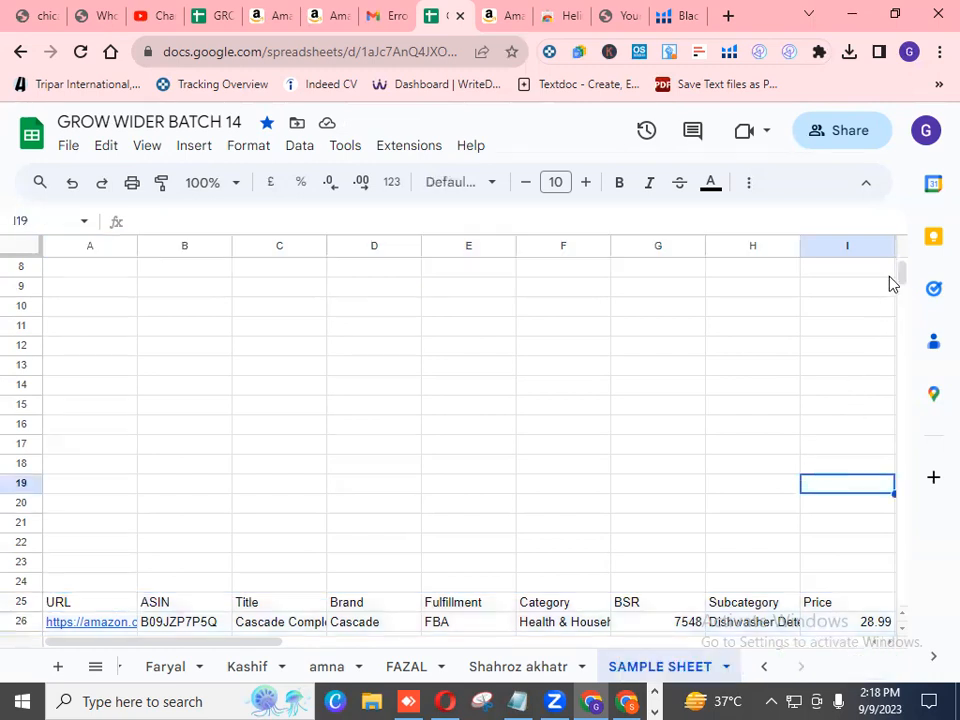
{"action": "left_click_drag", "start_coordinate": [900, 275], "coordinate": [901, 266]}
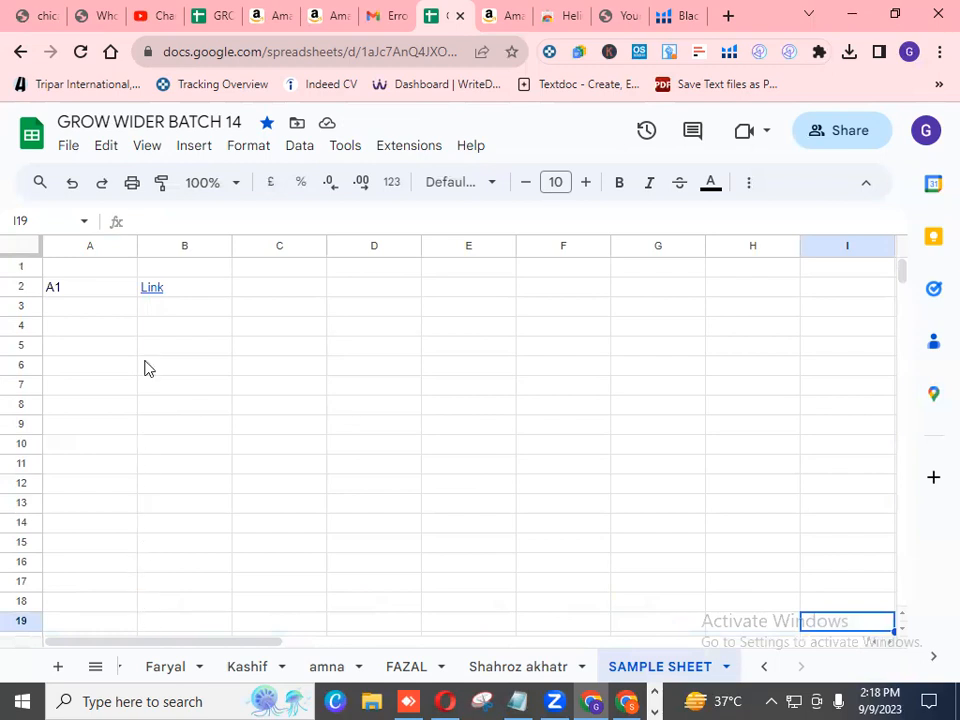
{"action": "left_click", "coordinate": [903, 630]}
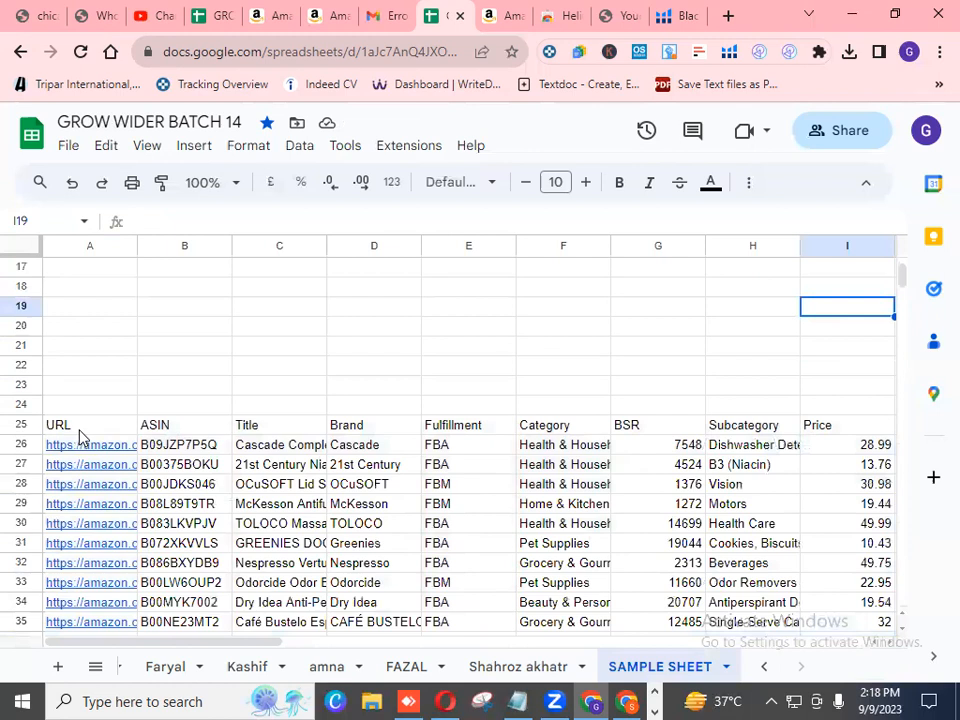
{"action": "left_click", "coordinate": [85, 432]}
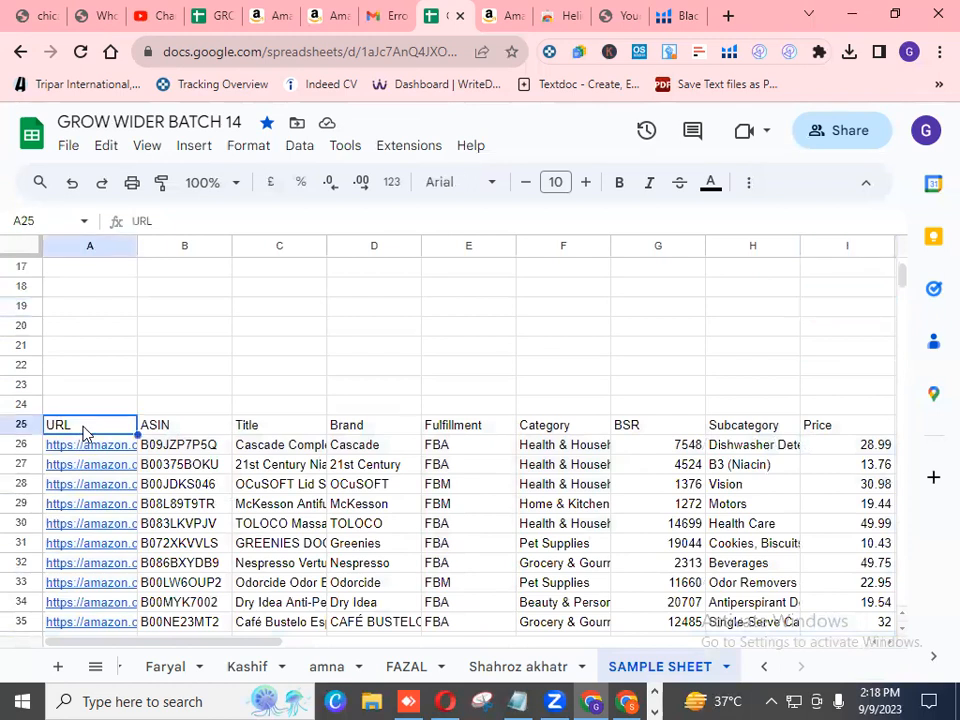
{"action": "key", "text": "shift+Right"}
{"action": "key", "text": "shift+Right"}
{"action": "key", "text": "shift+Right"}
{"action": "key", "text": "shift+Right"}
{"action": "key", "text": "shift+Right"}
{"action": "key", "text": "shift+Right"}
{"action": "key", "text": "shift+Right"}
{"action": "key", "text": "shift+Right"}
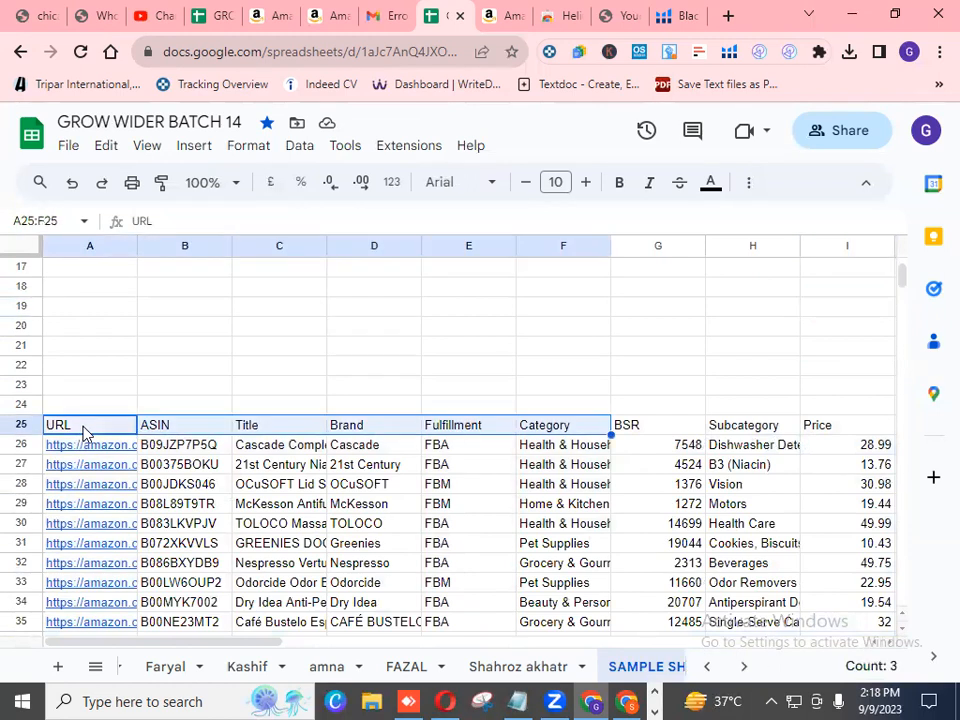
{"action": "key", "text": "shift+Right"}
{"action": "key", "text": "shift+Right"}
{"action": "key", "text": "shift+Right"}
{"action": "key", "text": "shift+Right"}
{"action": "key", "text": "shift+Right"}
{"action": "key", "text": "shift+Right"}
{"action": "key", "text": "shift+Right"}
{"action": "key", "text": "shift+Right"}
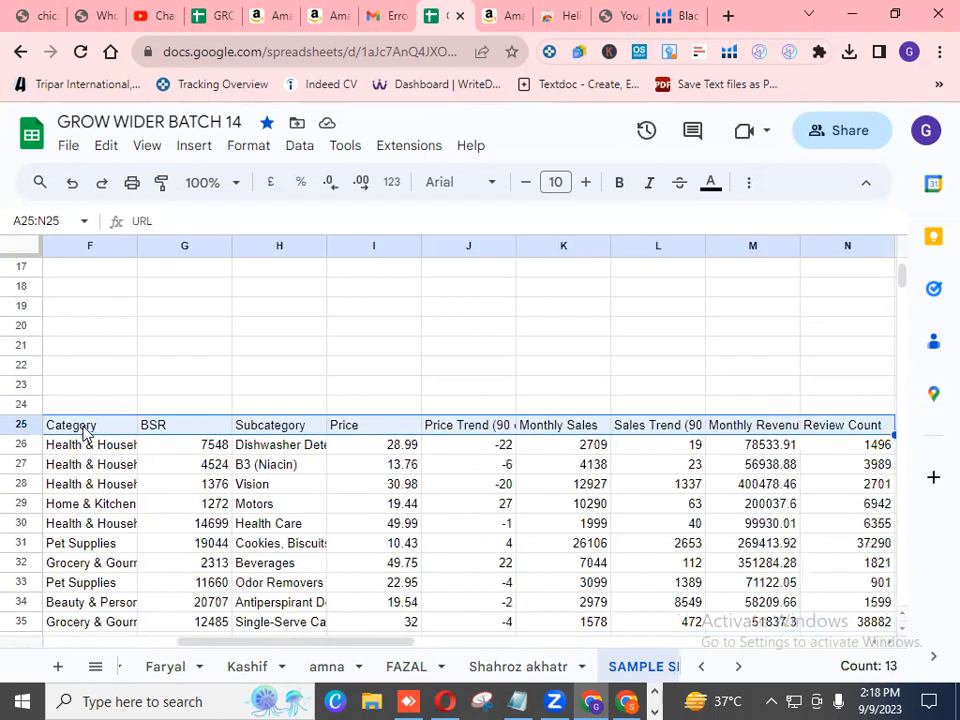
{"action": "key", "text": "shift+Right"}
{"action": "key", "text": "shift+Right"}
{"action": "key", "text": "shift+Right"}
{"action": "key", "text": "shift+Right"}
{"action": "key", "text": "shift+Right"}
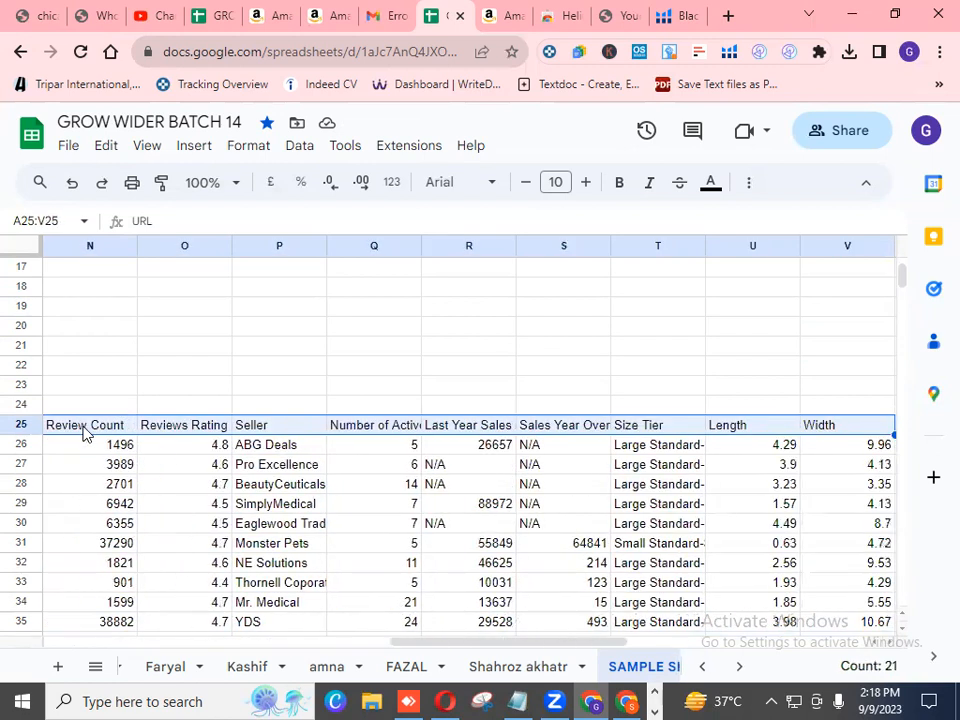
{"action": "key", "text": "shift+Right"}
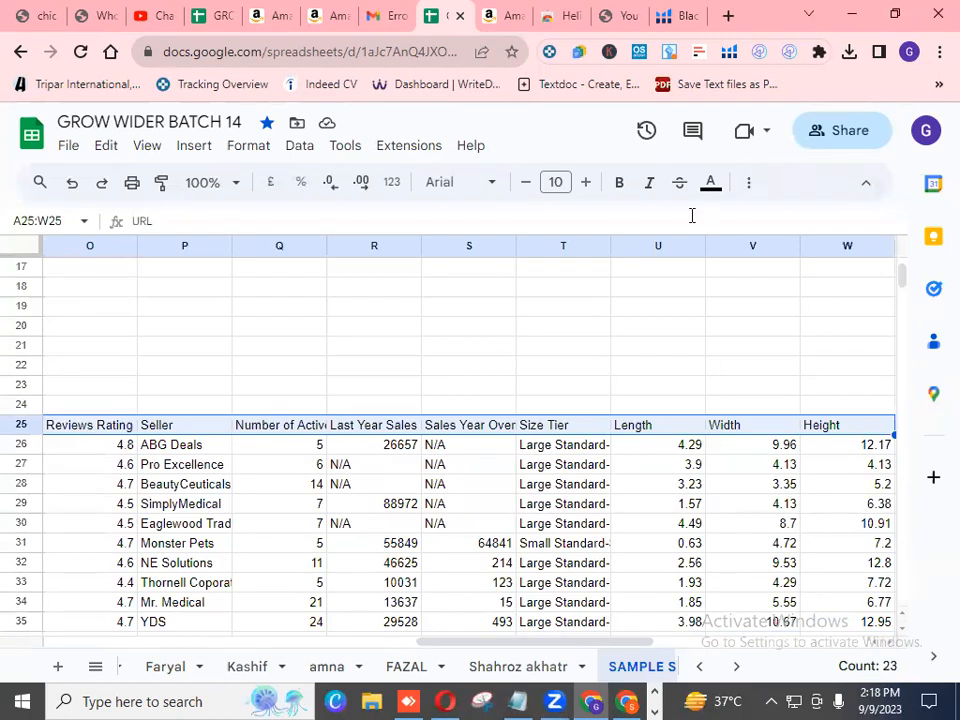
{"action": "key", "text": "shift+Right"}
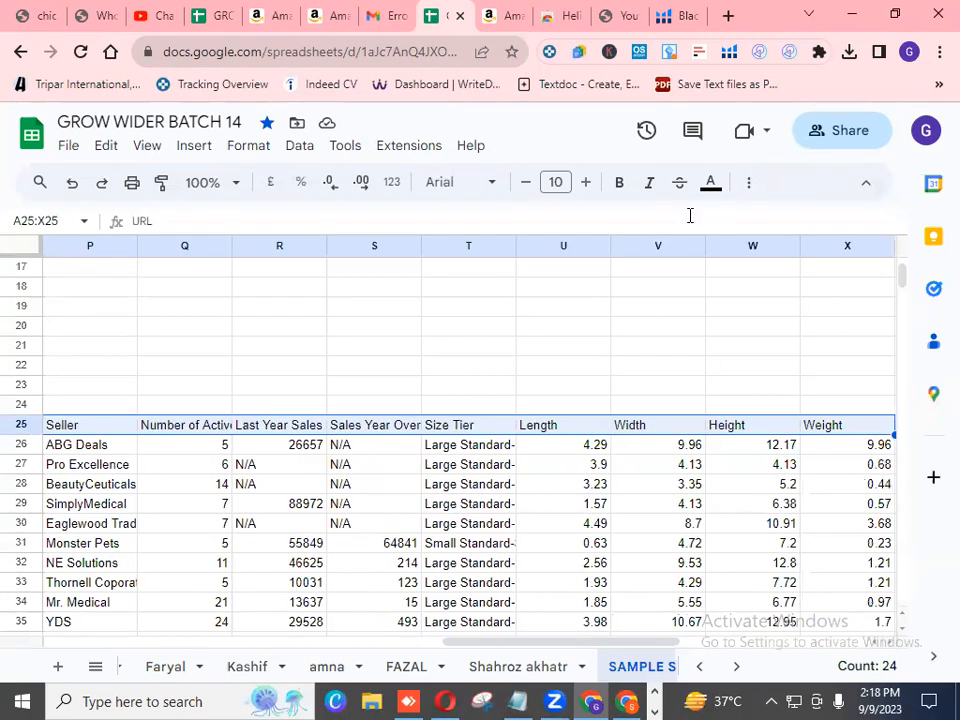
{"action": "key", "text": "shift+Right"}
{"action": "key", "text": "shift+Right"}
{"action": "key", "text": "shift+Right"}
{"action": "key", "text": "shift+Right"}
{"action": "key", "text": "shift+Right"}
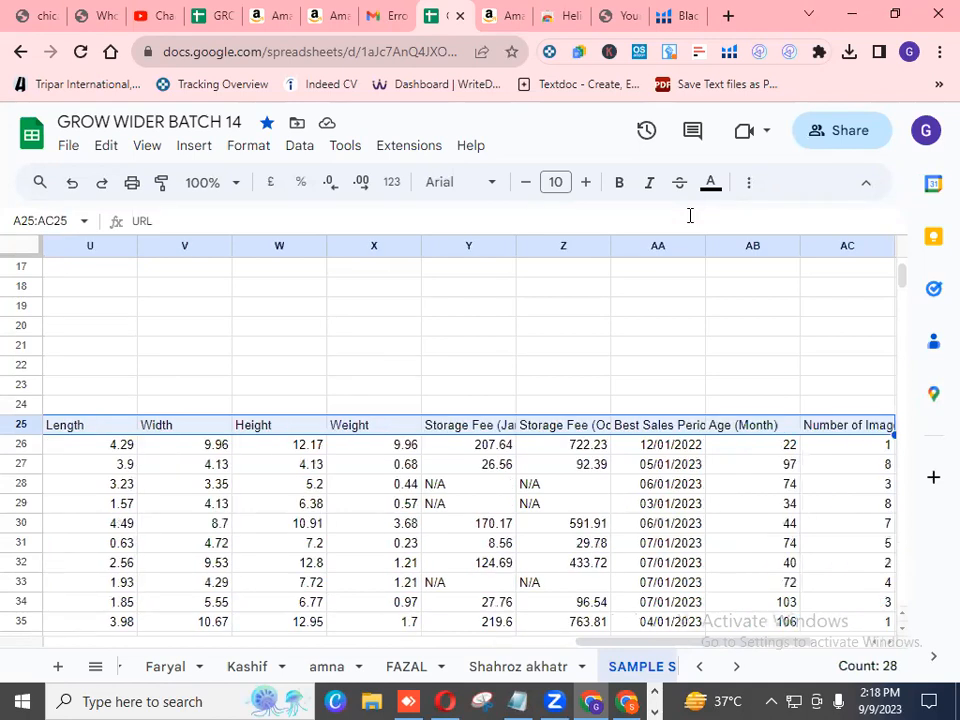
{"action": "key", "text": "shift+Right"}
{"action": "key", "text": "shift+Right"}
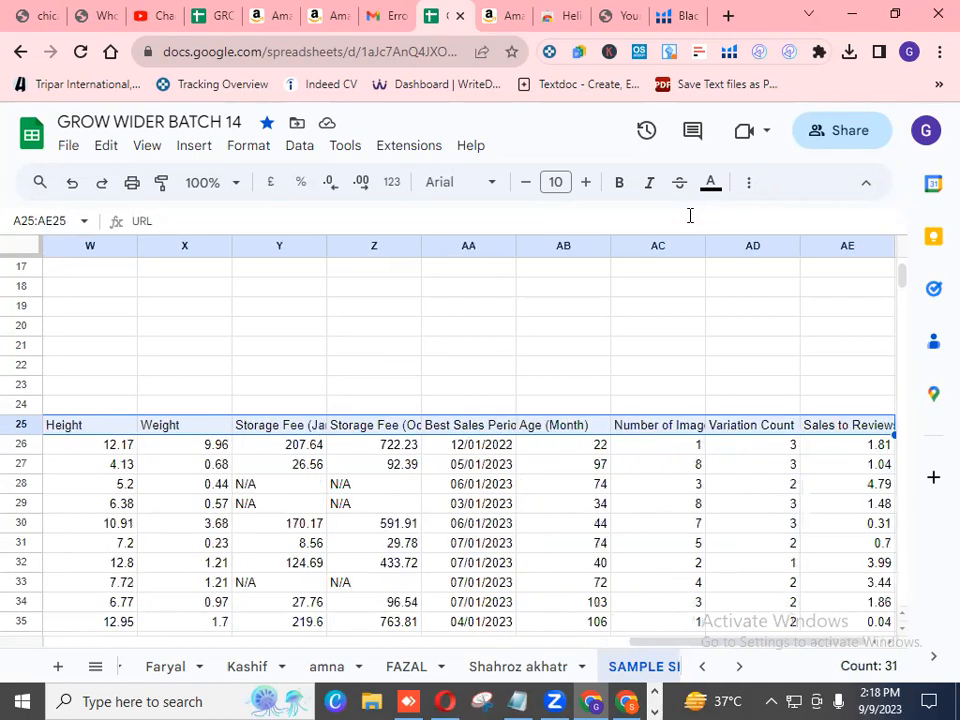
Fill the header row A25:AE25 with magenta and set its text colour to white.
{"action": "left_click", "coordinate": [747, 190]}
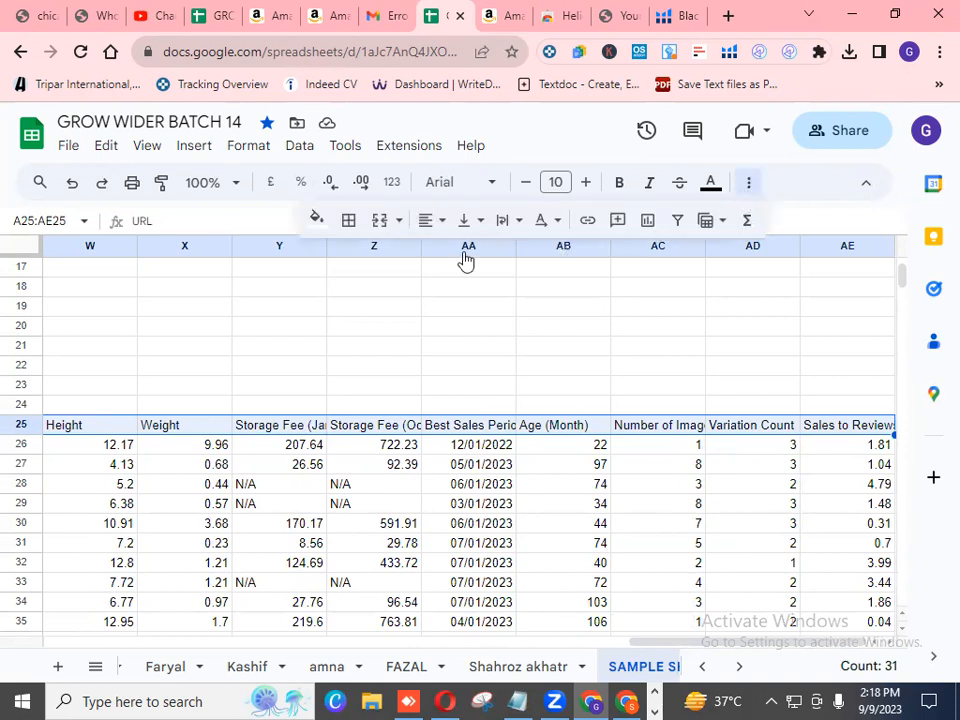
{"action": "left_click", "coordinate": [317, 222]}
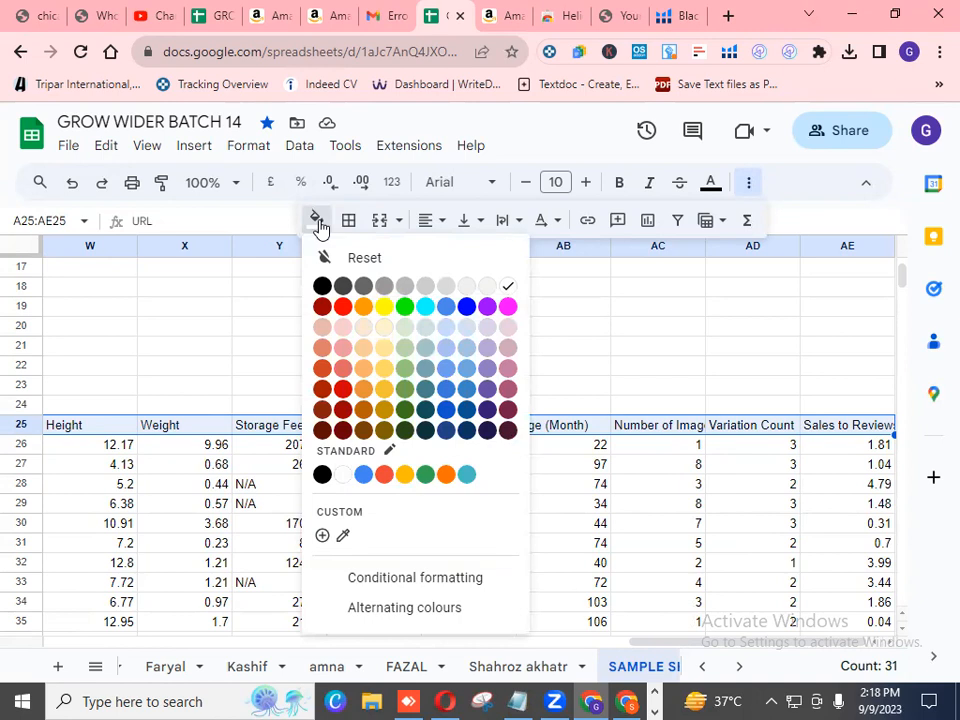
{"action": "left_click", "coordinate": [509, 308]}
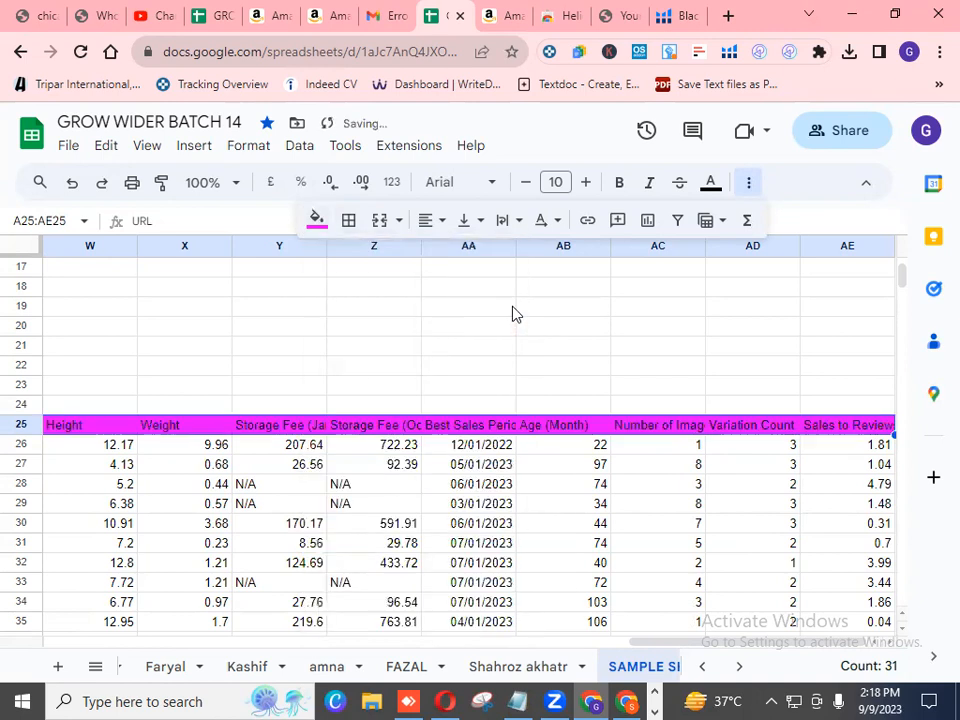
{"action": "left_click", "coordinate": [711, 186]}
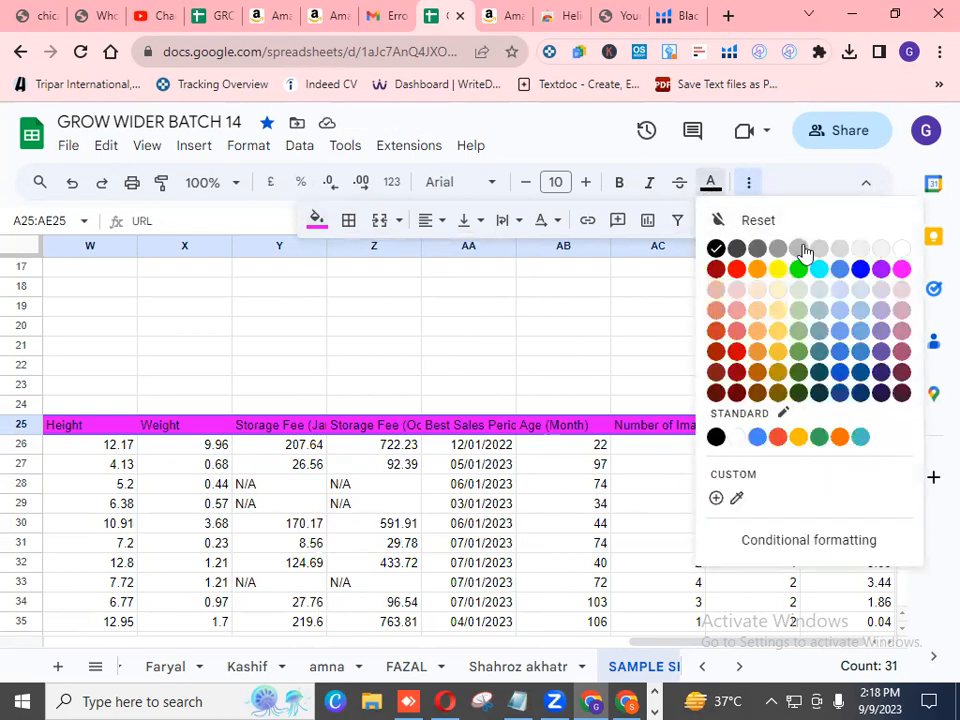
{"action": "left_click", "coordinate": [899, 249]}
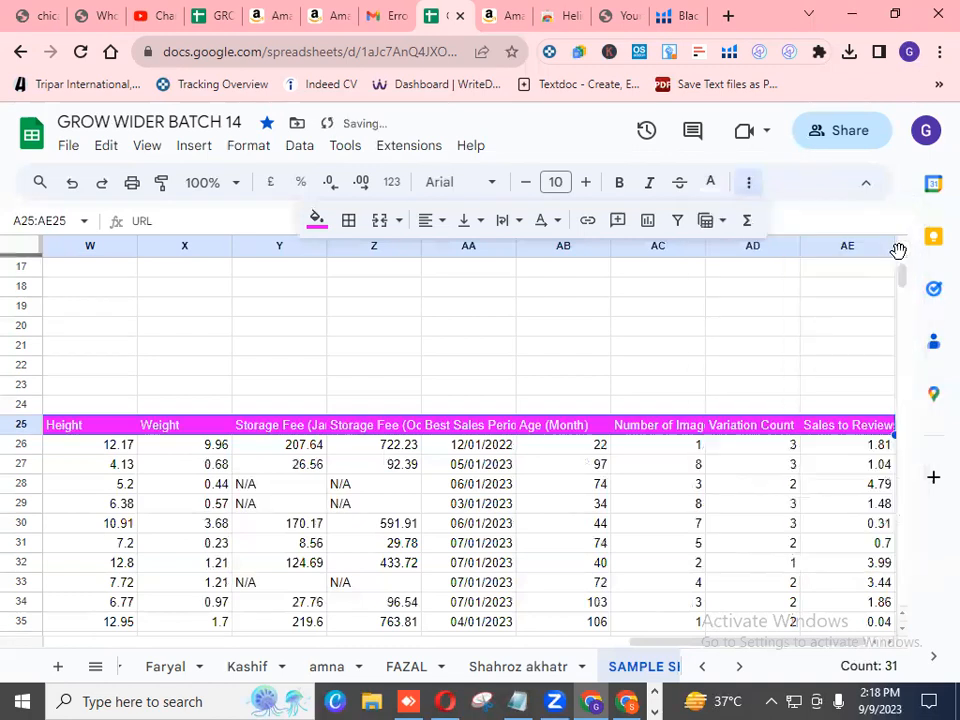
Try blue text on the magenta header row and return the text colour to white.
{"action": "left_click", "coordinate": [714, 196]}
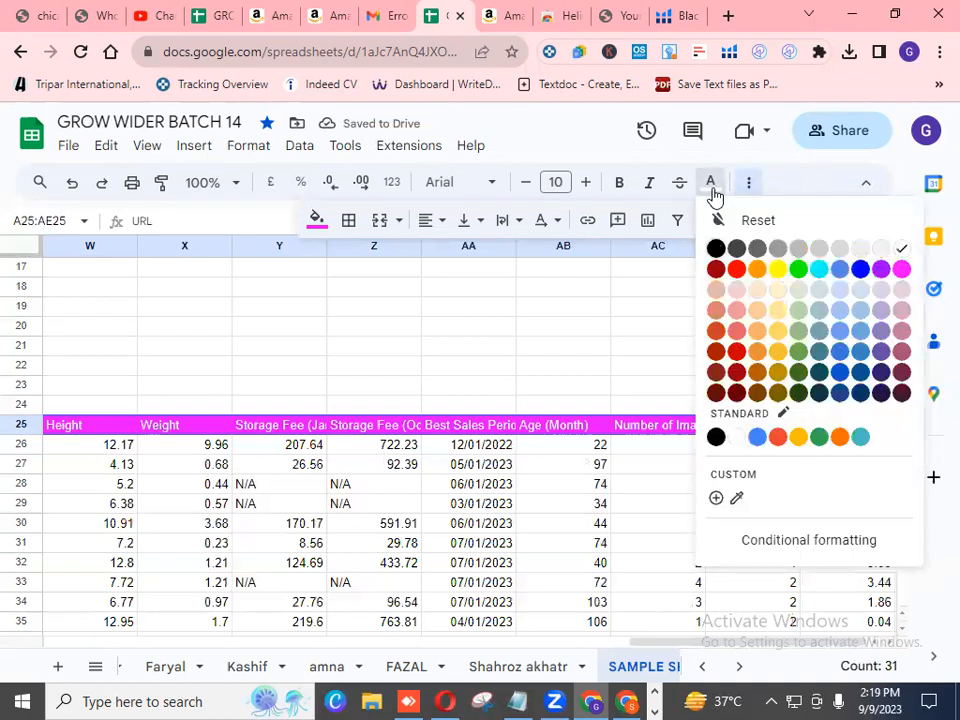
{"action": "left_click", "coordinate": [861, 270]}
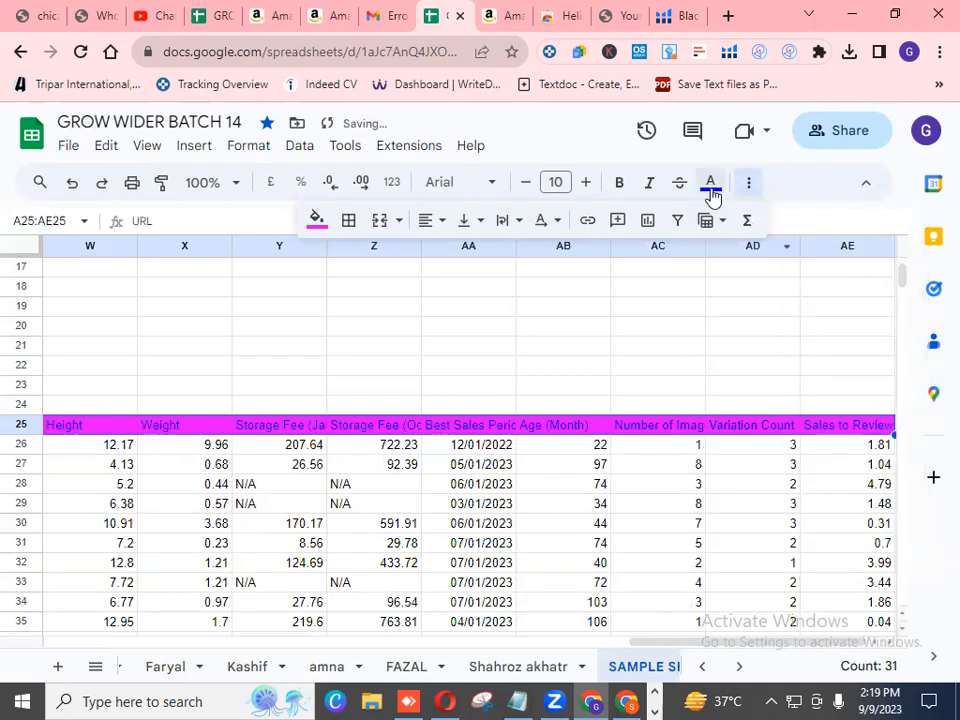
{"action": "left_click", "coordinate": [711, 190]}
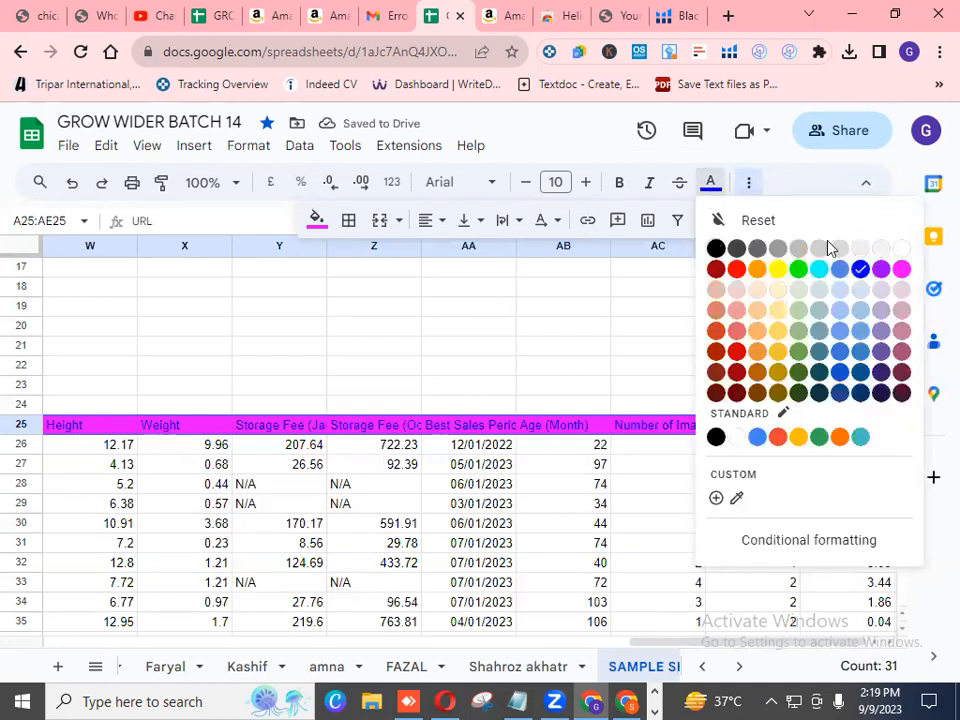
{"action": "left_click", "coordinate": [901, 249]}
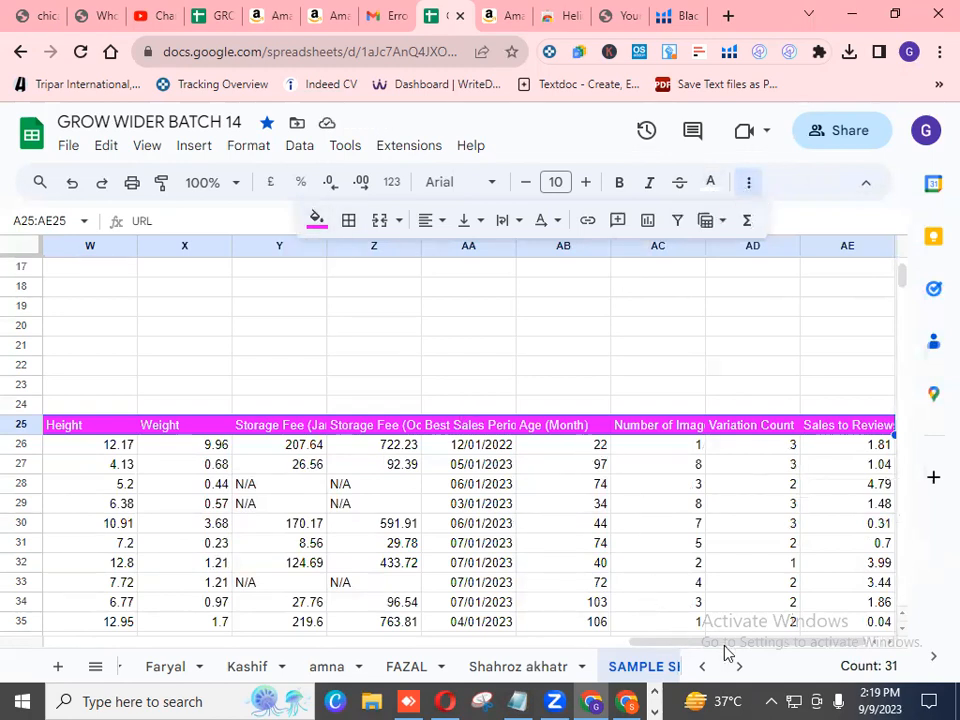
Enter the label A2 in cell A3 of SAMPLE SHEET, below the A1 entry.
{"action": "left_click_drag", "start_coordinate": [664, 647], "coordinate": [80, 655]}
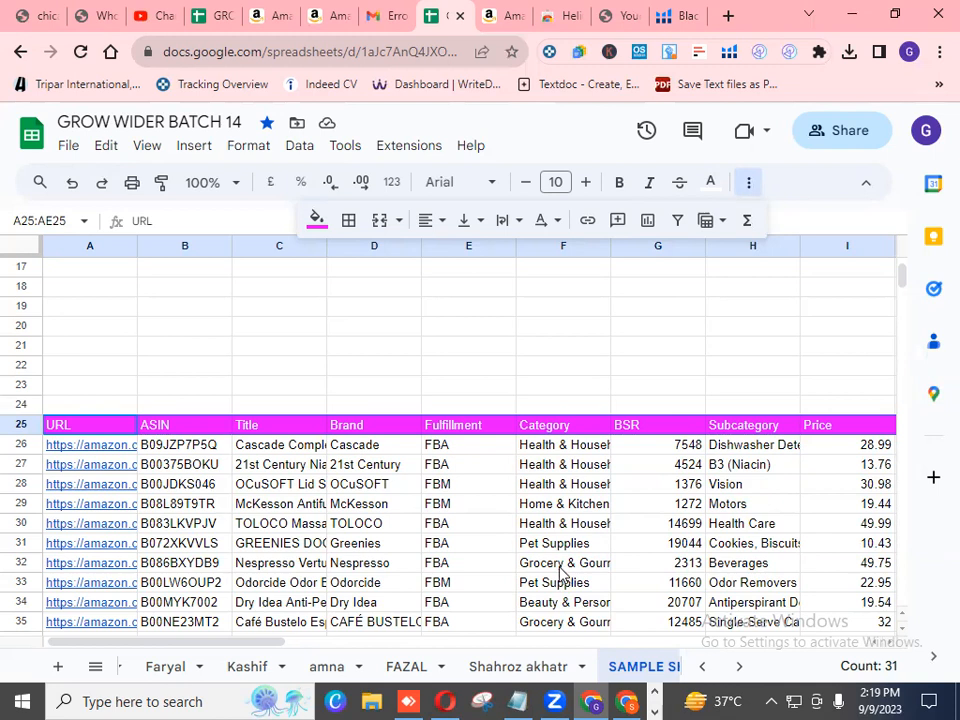
{"action": "scroll", "coordinate": [538, 336], "scroll_direction": "up", "scroll_amount": 3}
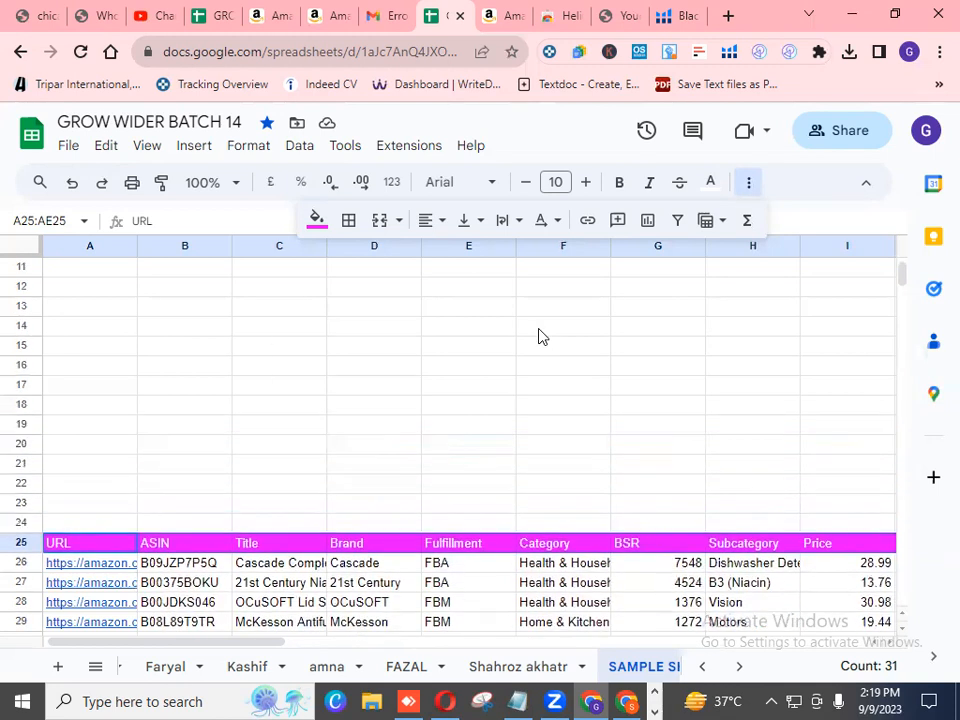
{"action": "scroll", "coordinate": [538, 336], "scroll_direction": "up", "scroll_amount": 5}
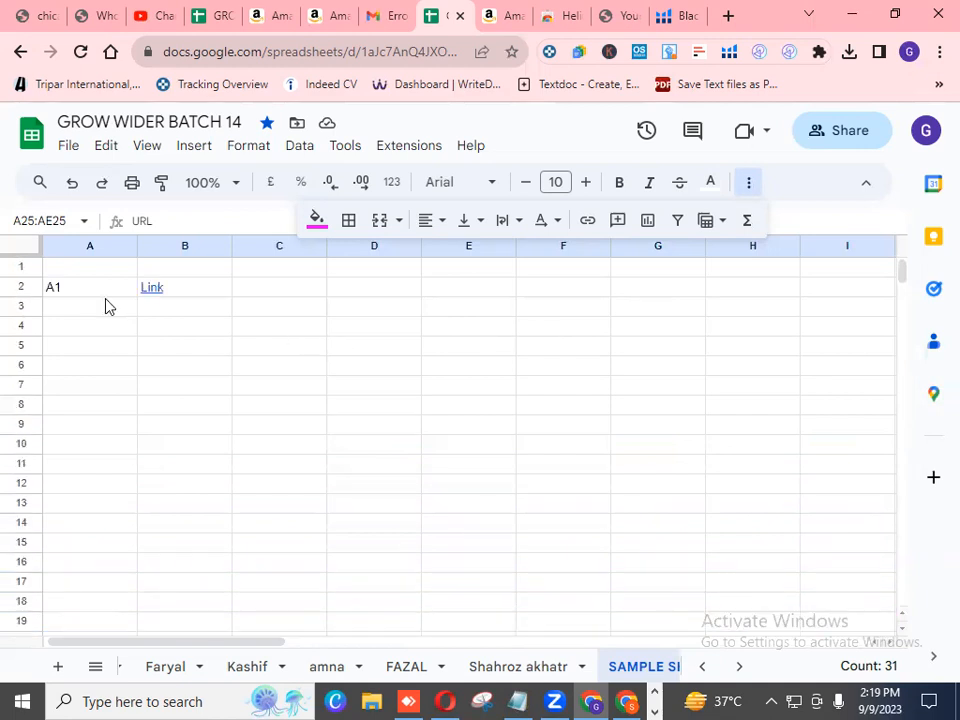
{"action": "left_click", "coordinate": [108, 311]}
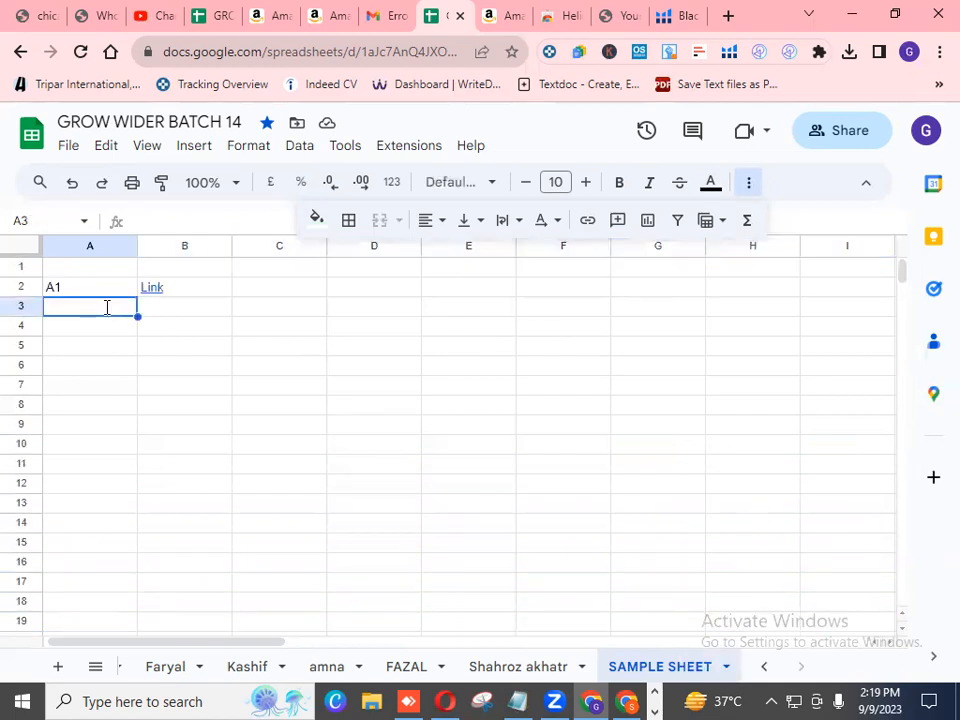
{"action": "type", "text": "A2"}
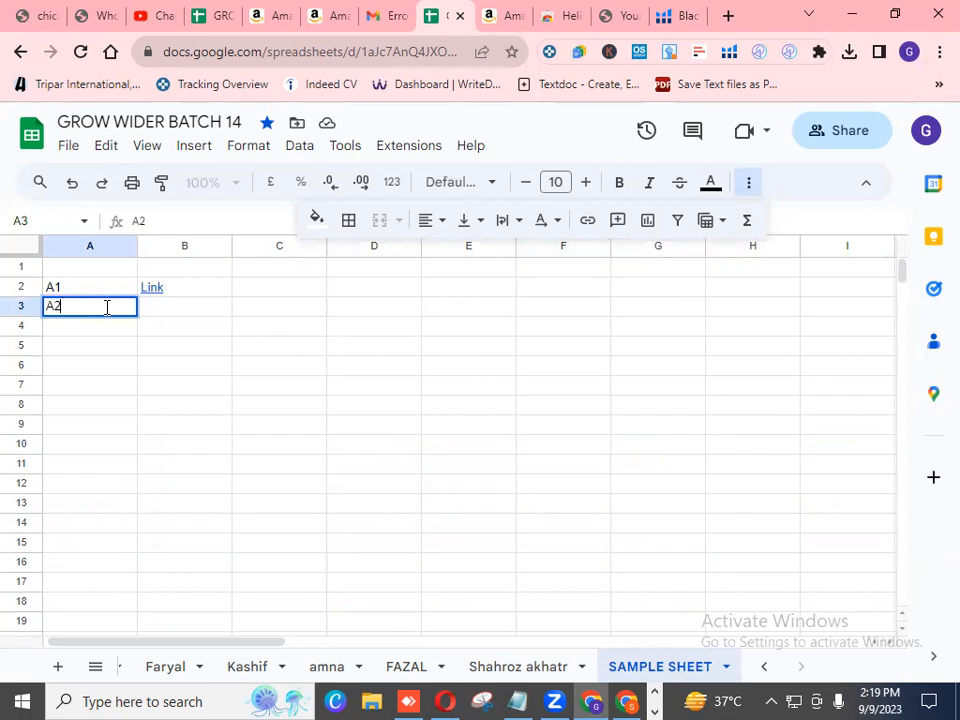
{"action": "left_click", "coordinate": [173, 313]}
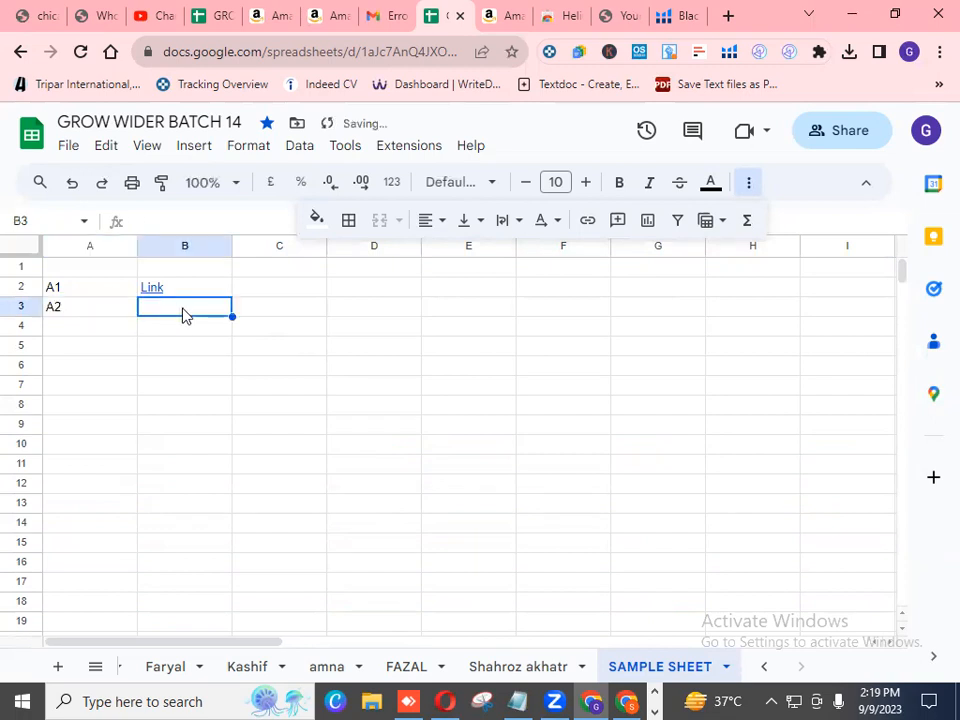
Review the product table from row 25 of SAMPLE SHEET alongside the Helium 10 Black Box product results.
{"action": "left_click", "coordinate": [902, 630]}
{"action": "left_click", "coordinate": [903, 631]}
{"action": "left_click", "coordinate": [903, 631]}
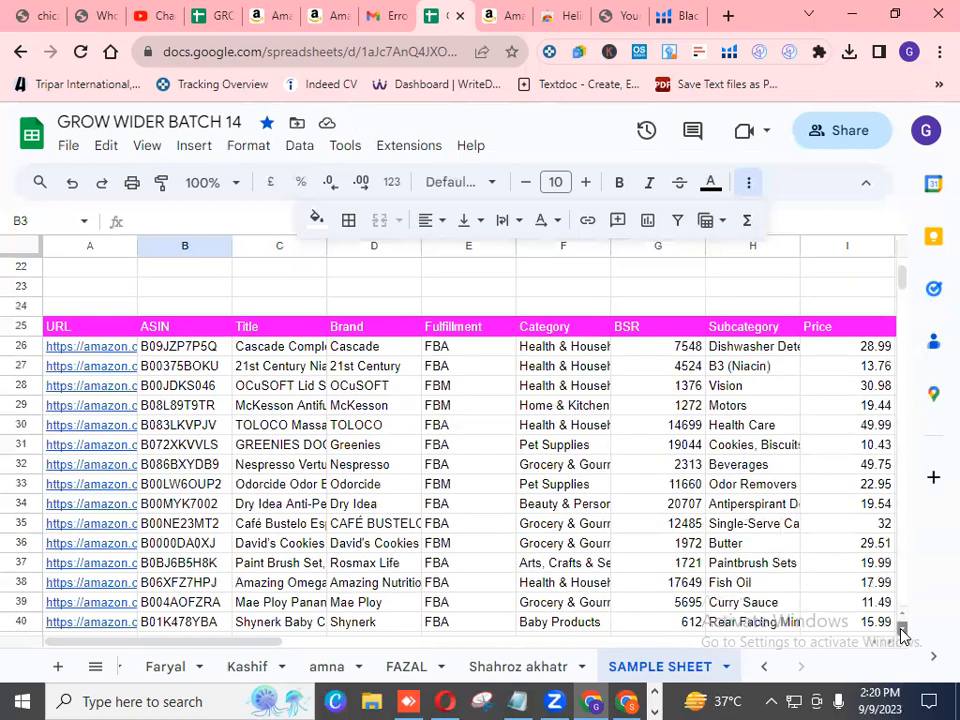
{"action": "left_click", "coordinate": [903, 631]}
{"action": "left_click", "coordinate": [903, 631]}
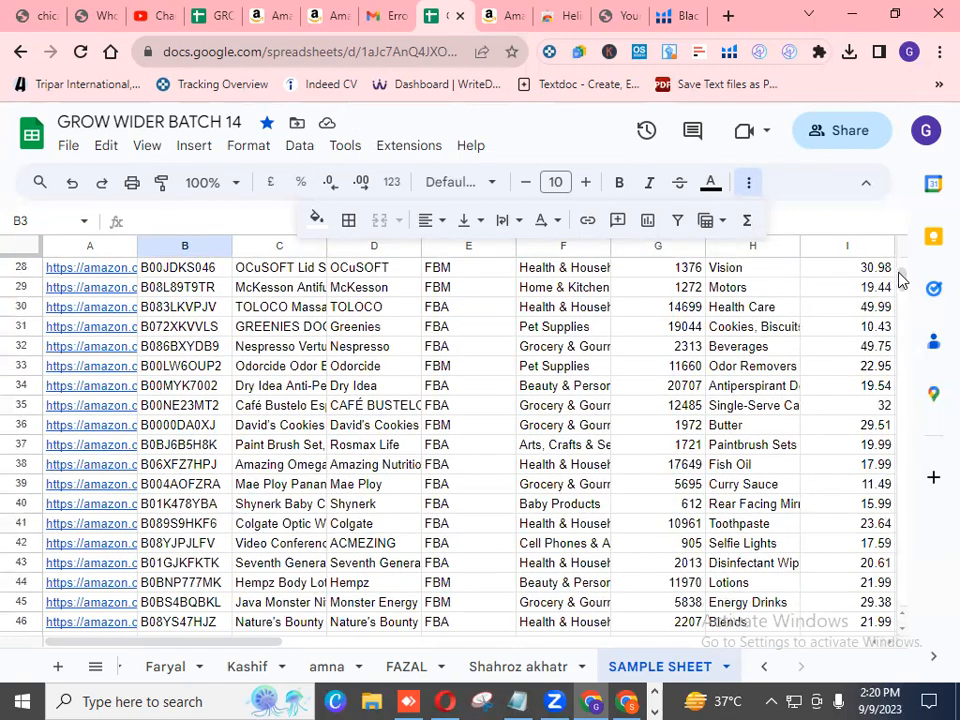
{"action": "scroll", "coordinate": [901, 276], "scroll_direction": "up", "scroll_amount": 2}
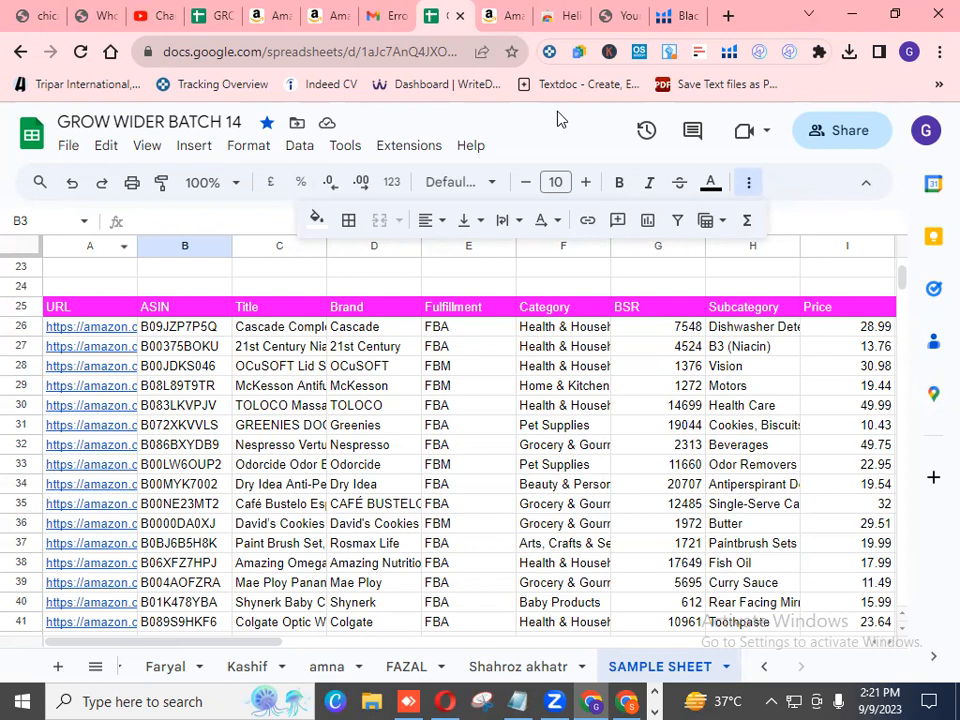
{"action": "left_click", "coordinate": [668, 16]}
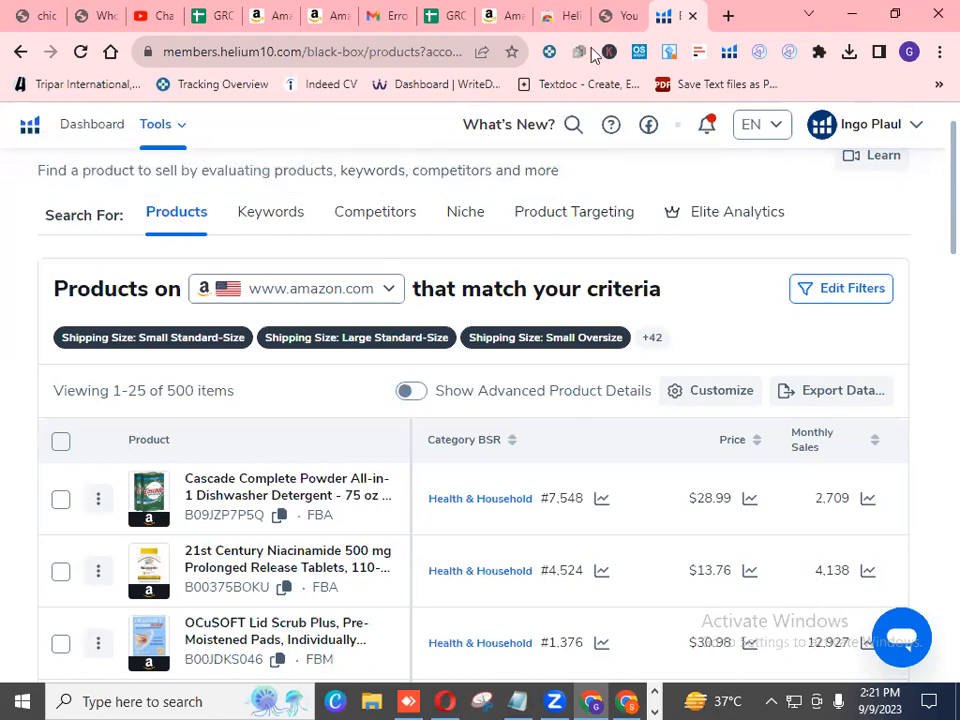
{"action": "left_click", "coordinate": [456, 26]}
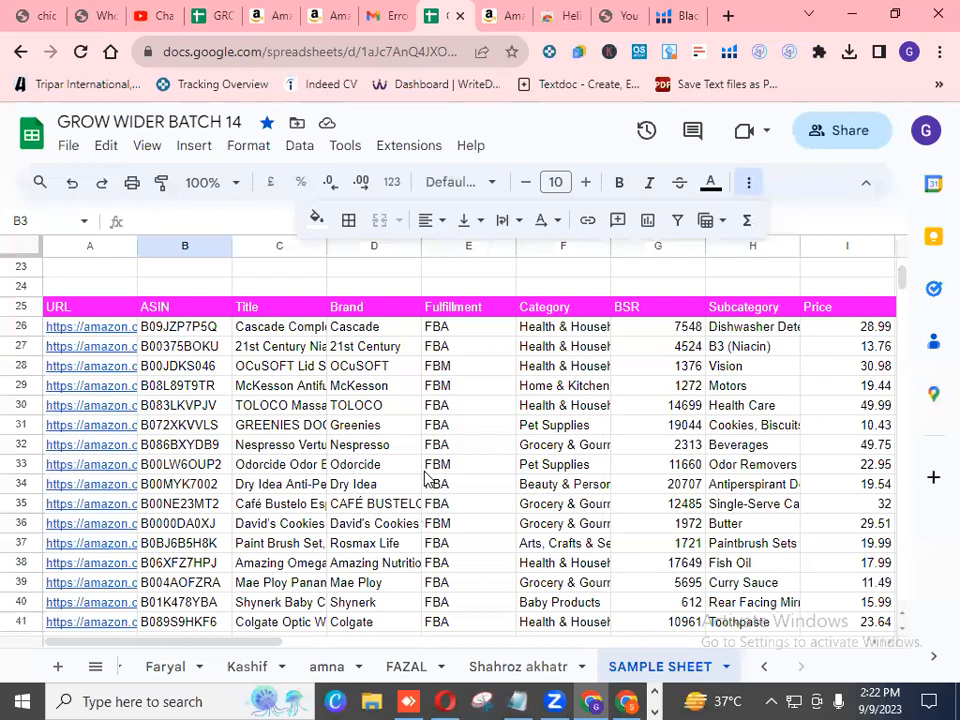
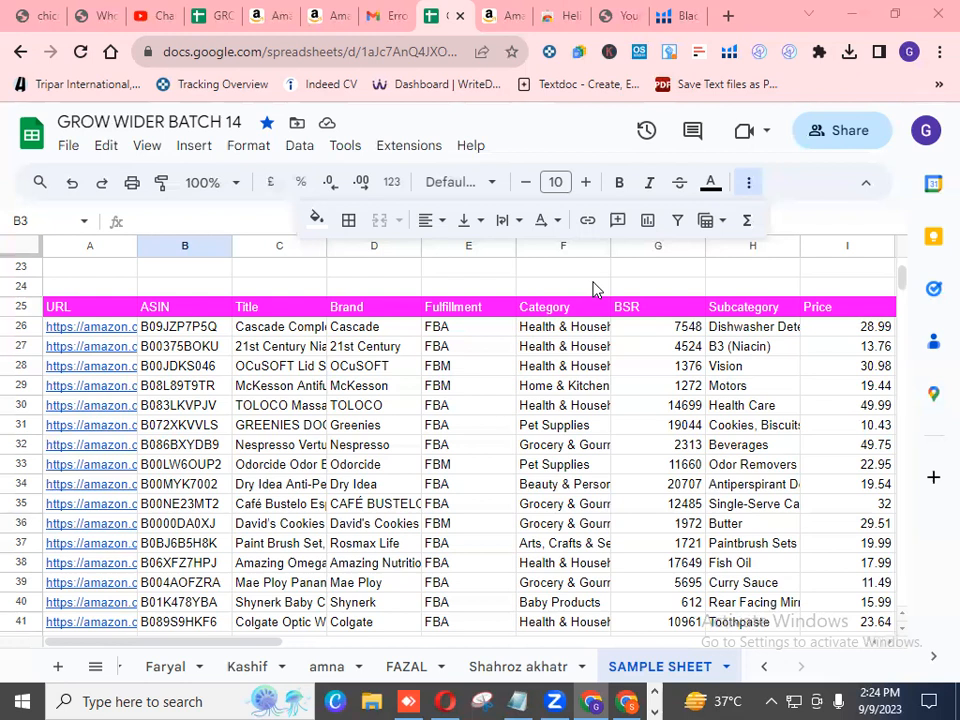
{"action": "left_click", "coordinate": [407, 700]}
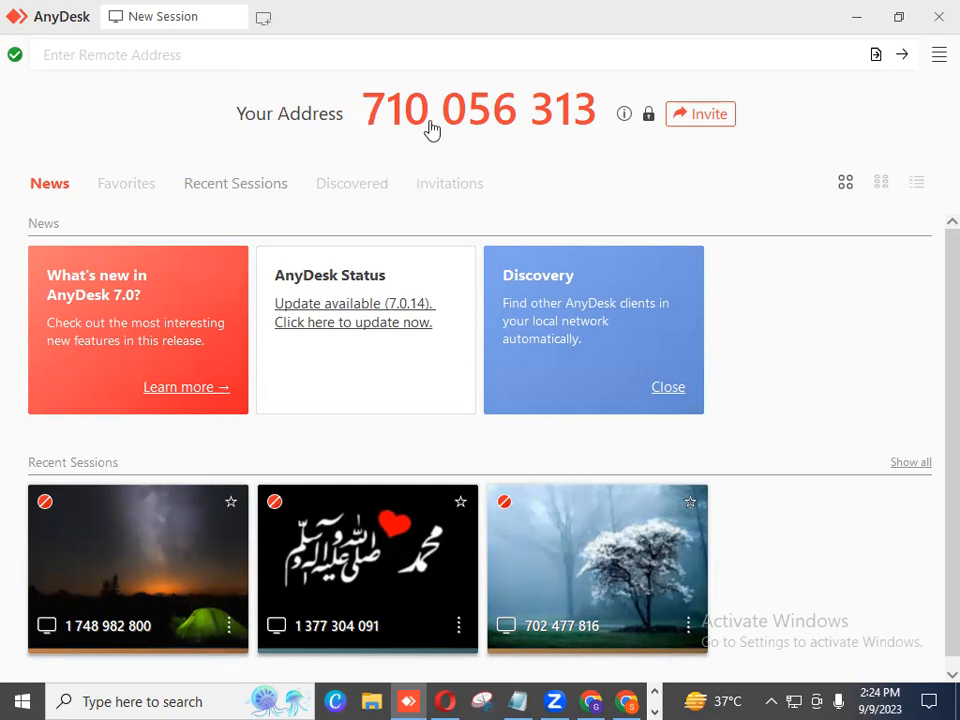
{"action": "left_click", "coordinate": [855, 22]}
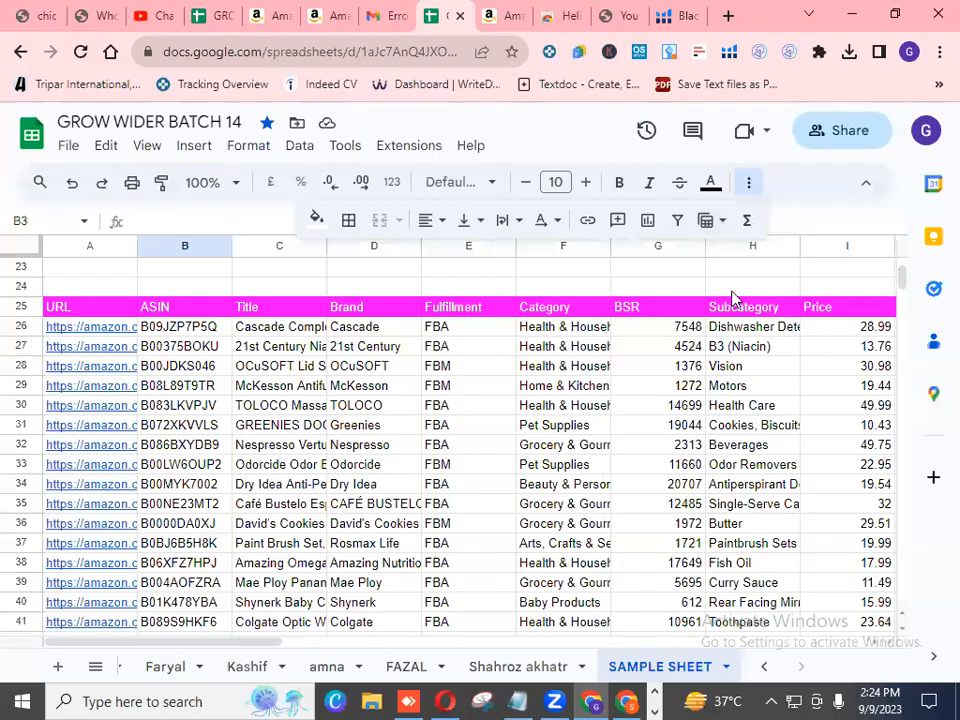
Examine the SEO Tools Pack member page, including its address, extension downloads, and Keepa and Helium10 access options.
{"action": "left_click", "coordinate": [606, 17]}
{"action": "scroll", "coordinate": [607, 370], "scroll_direction": "up", "scroll_amount": 1}
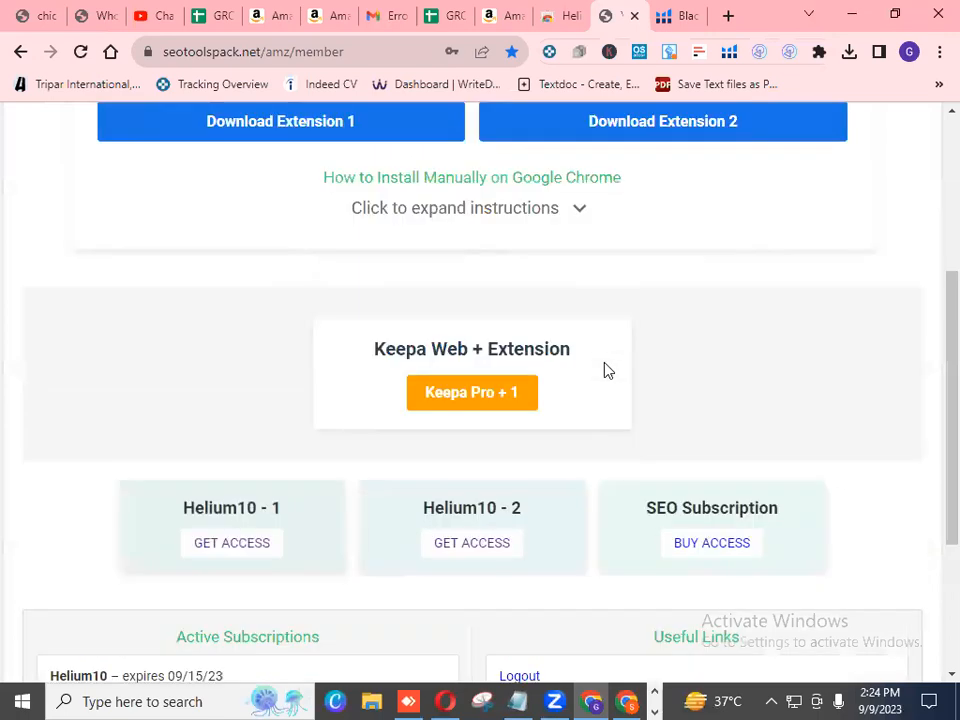
{"action": "scroll", "coordinate": [605, 371], "scroll_direction": "up", "scroll_amount": 2}
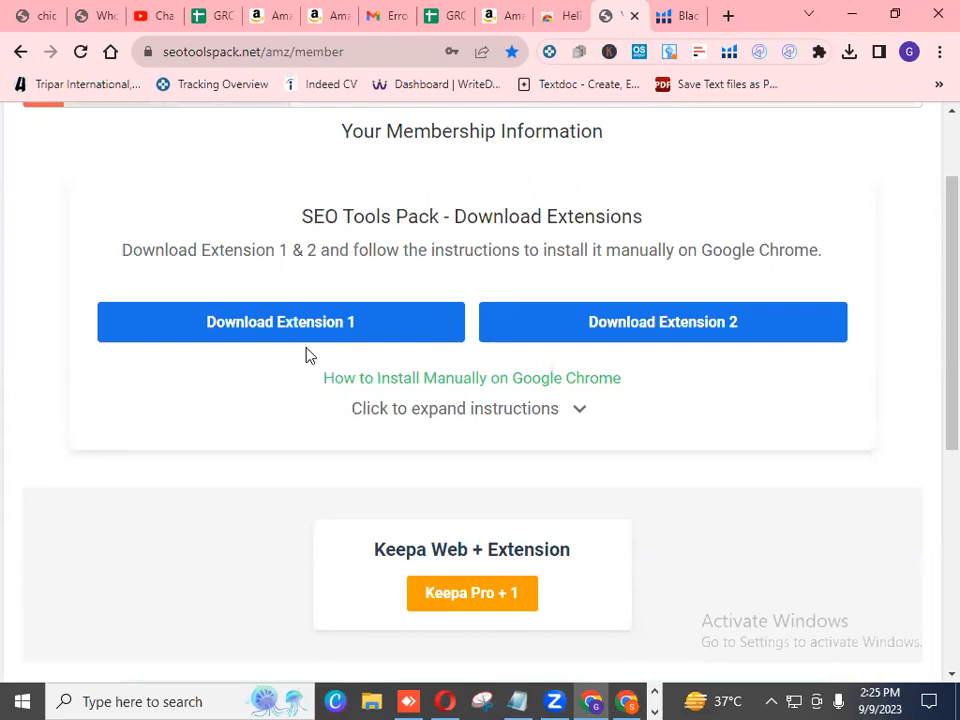
{"action": "scroll", "coordinate": [307, 355], "scroll_direction": "up", "scroll_amount": 1}
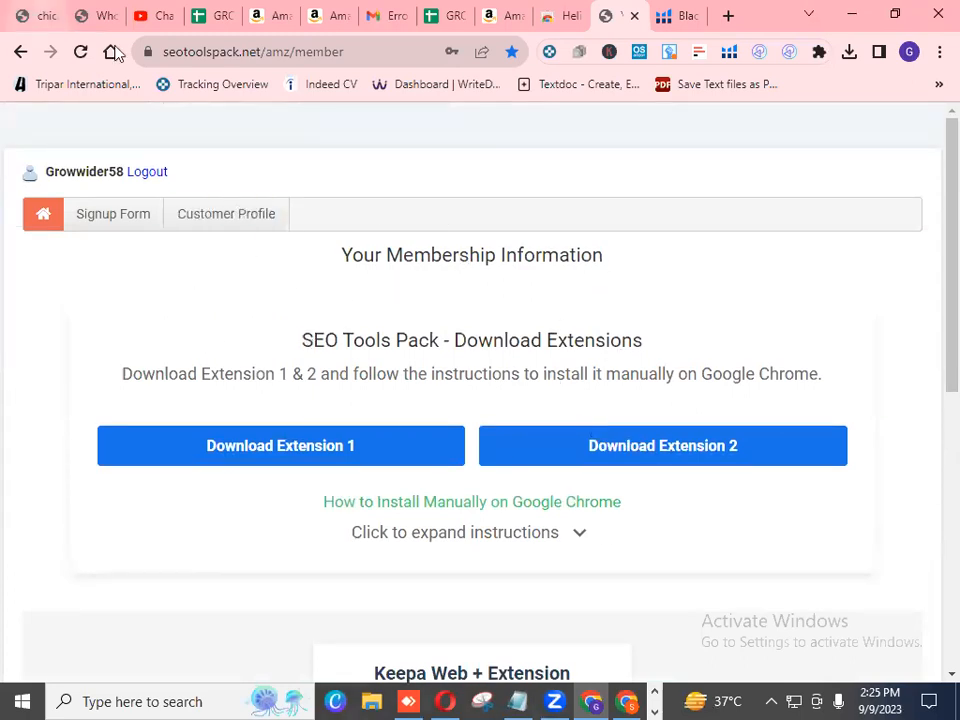
{"action": "left_click_drag", "start_coordinate": [167, 50], "coordinate": [345, 54]}
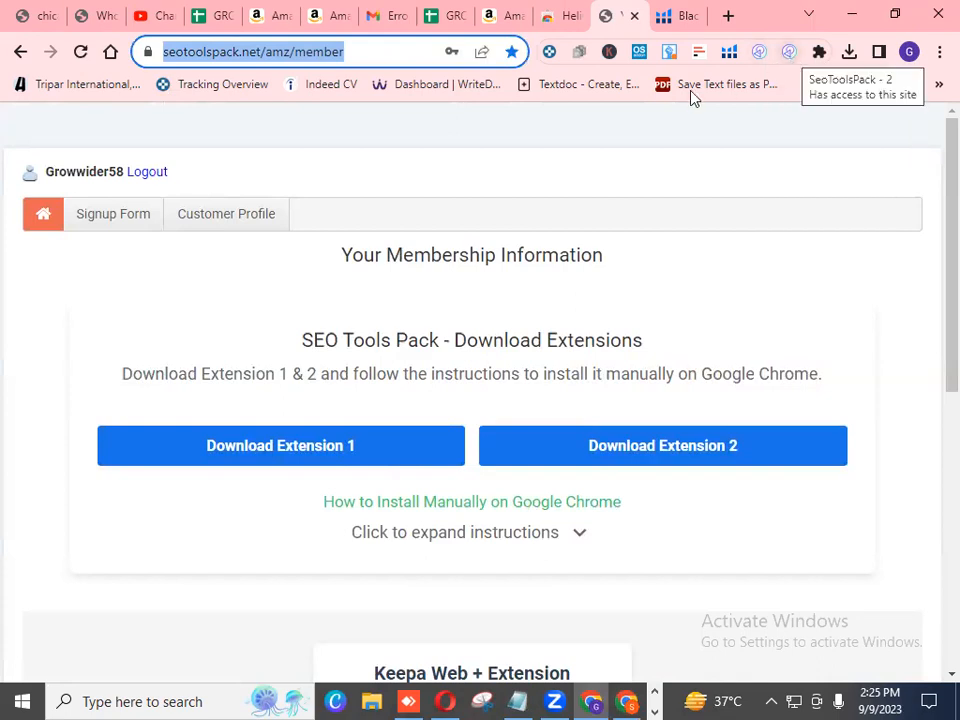
{"action": "left_click_drag", "start_coordinate": [932, 330], "coordinate": [933, 516]}
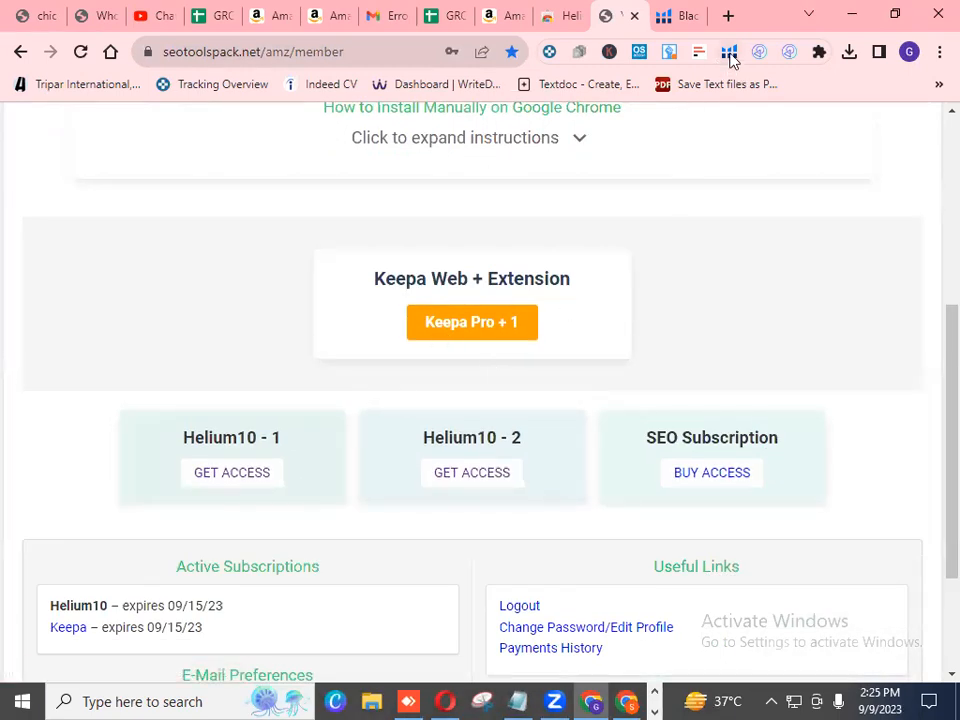
{"action": "left_click_drag", "start_coordinate": [932, 471], "coordinate": [934, 279]}
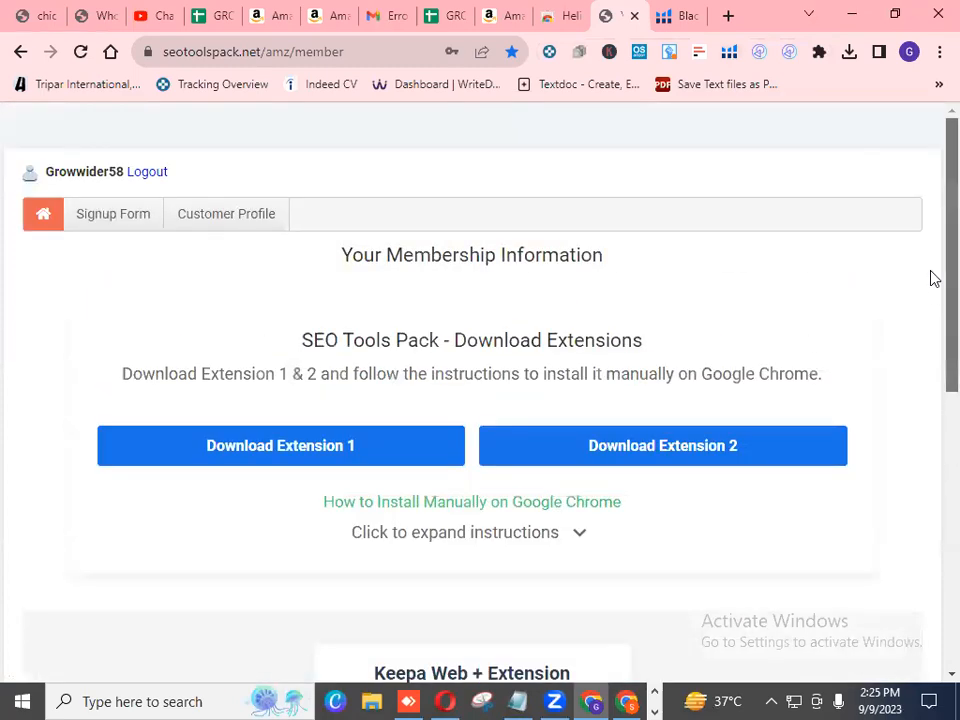